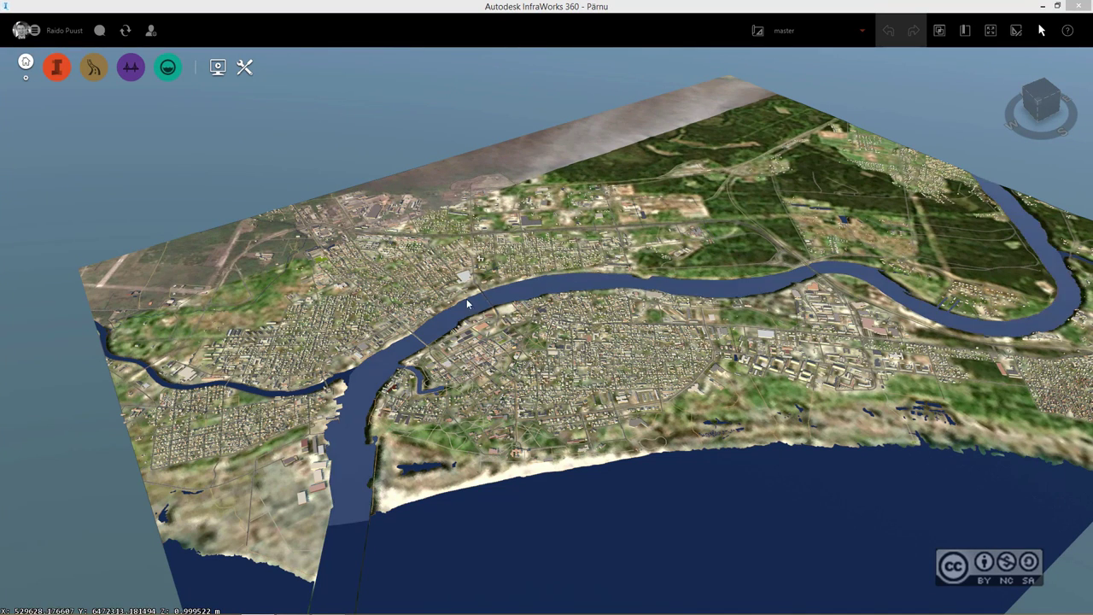
# Step: Examine the road bridge across the Pärnu river up close and select its road to view the properties
pyautogui.scroll(6, 483, 315)
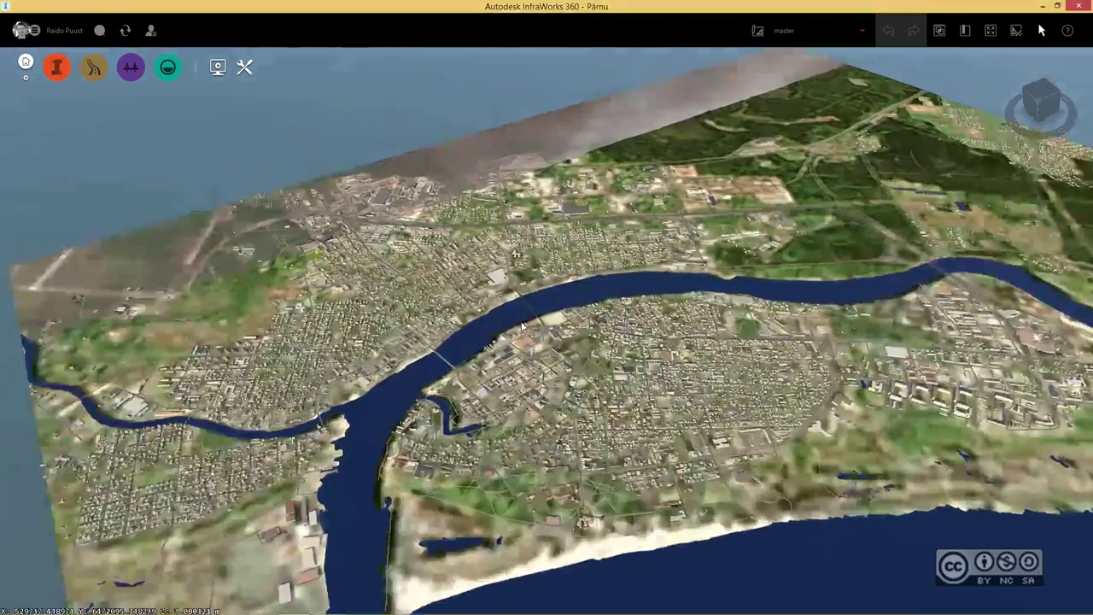
pyautogui.scroll(3, 520, 276)
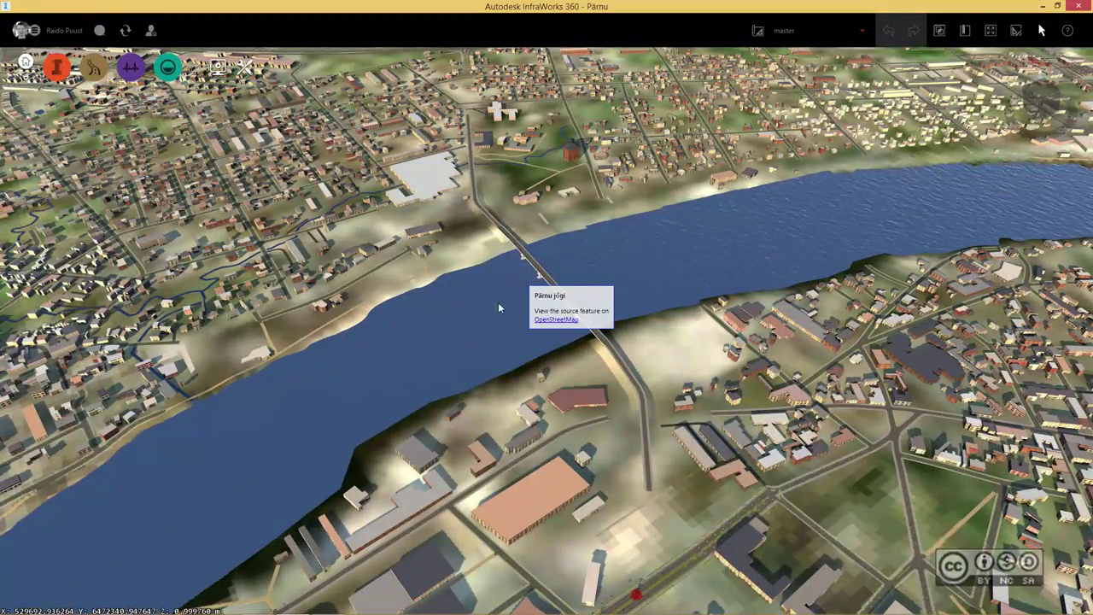
pyautogui.scroll(3, 545, 279)
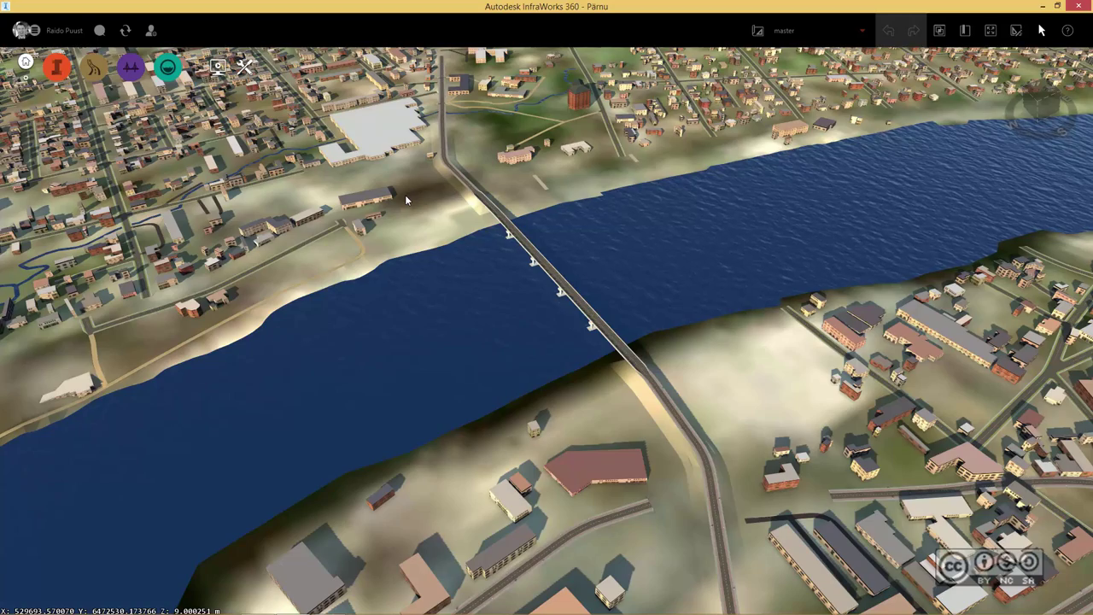
pyautogui.scroll(3, 510, 258)
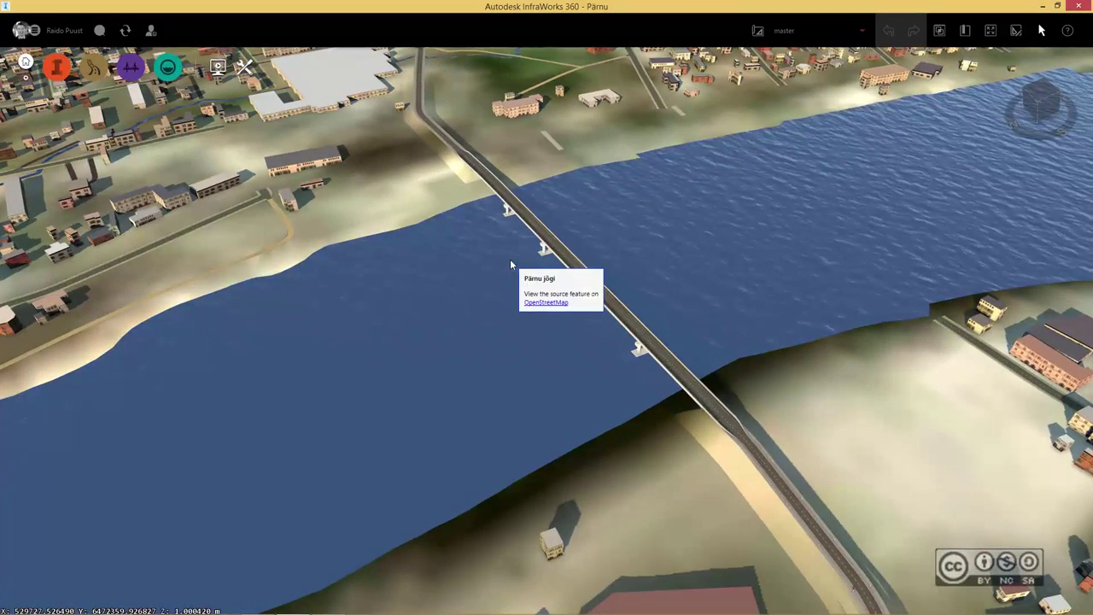
pyautogui.keyDown('shift'); pyautogui.moveTo(537, 278); pyautogui.dragTo(592, 311, button='middle'); pyautogui.keyUp('shift')
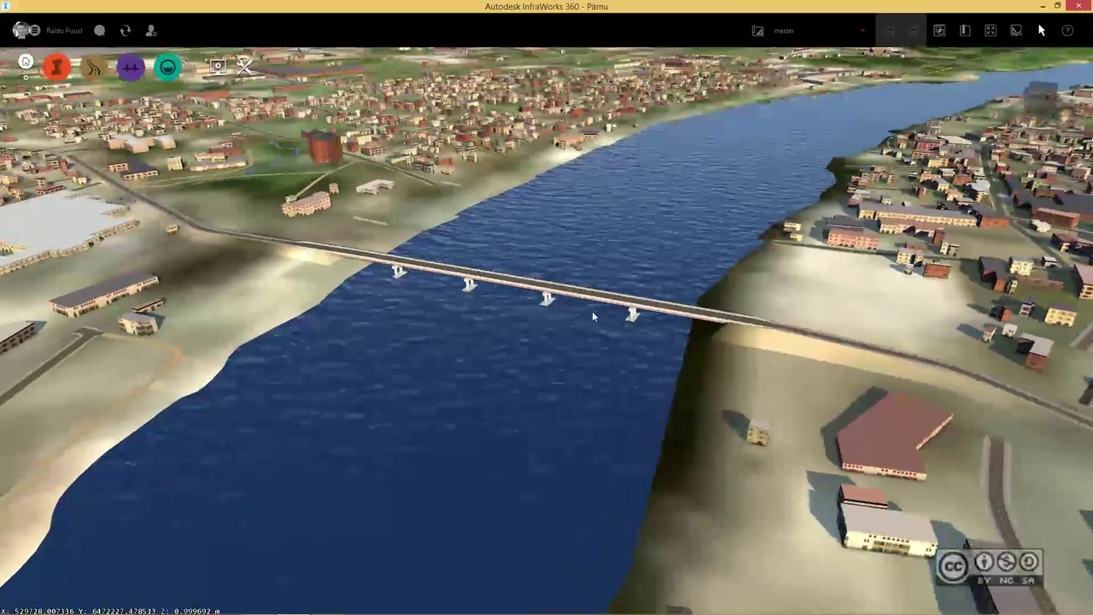
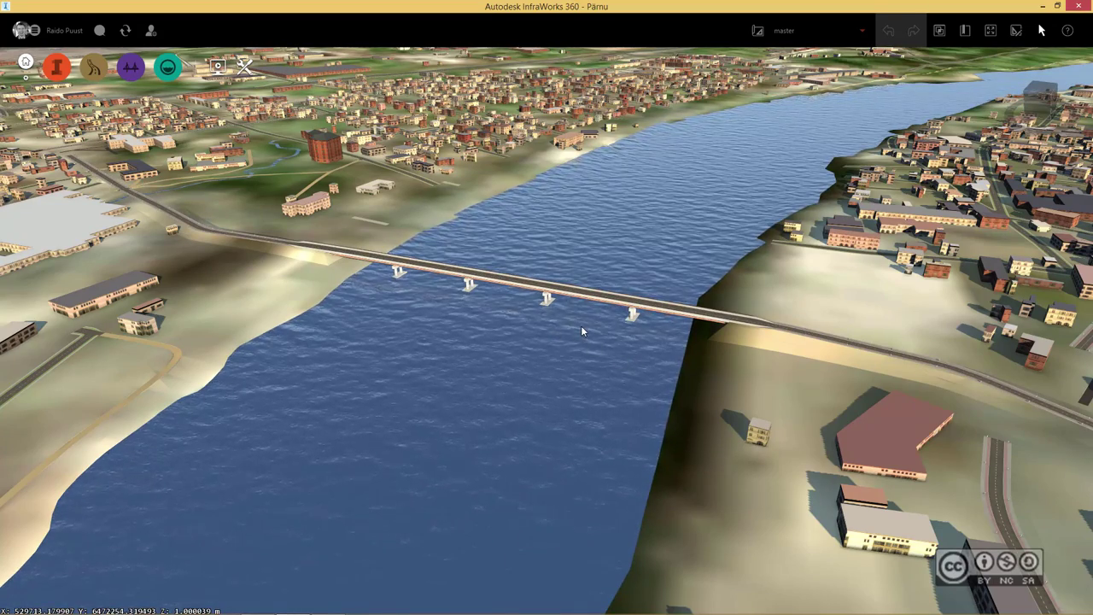
pyautogui.moveTo(605, 402); pyautogui.dragTo(849, 431, button='middle')
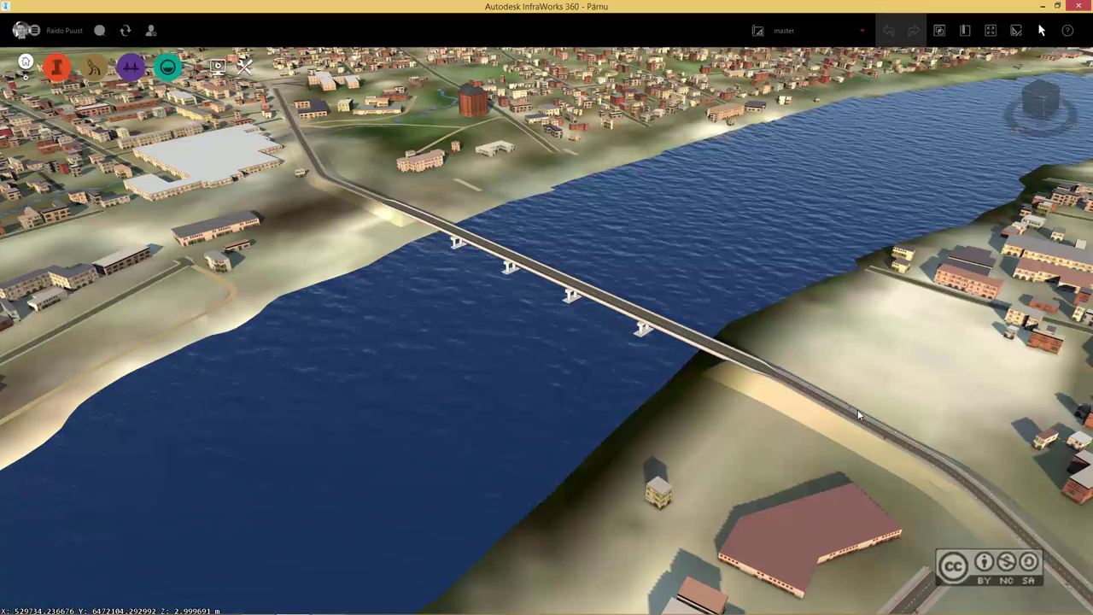
pyautogui.click(444, 246)
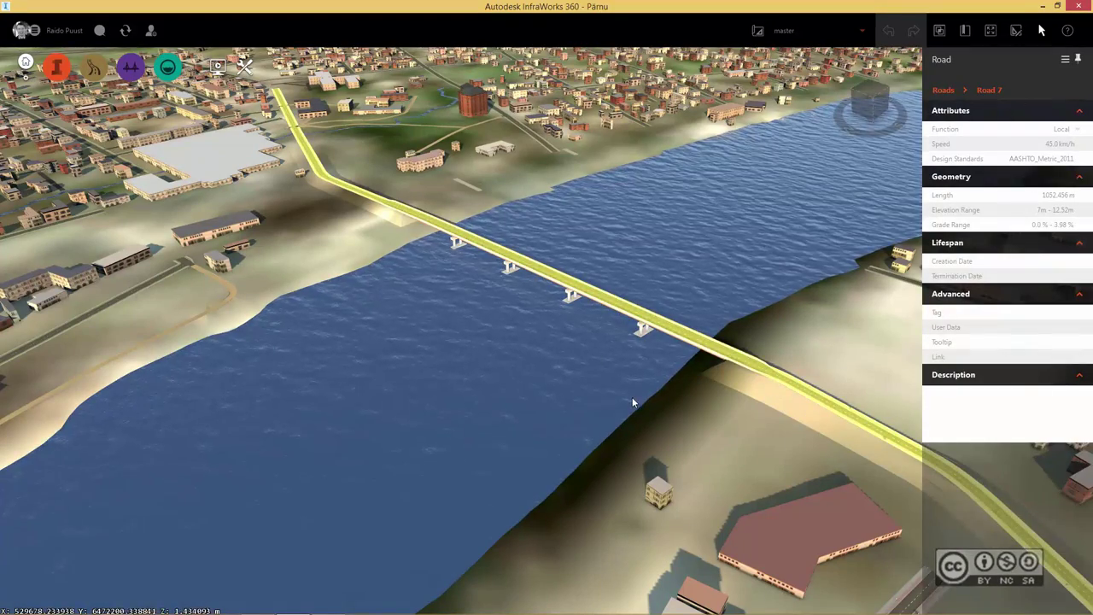
pyautogui.scroll(-5, 634, 396)
pyautogui.scroll(-2, 637, 401)
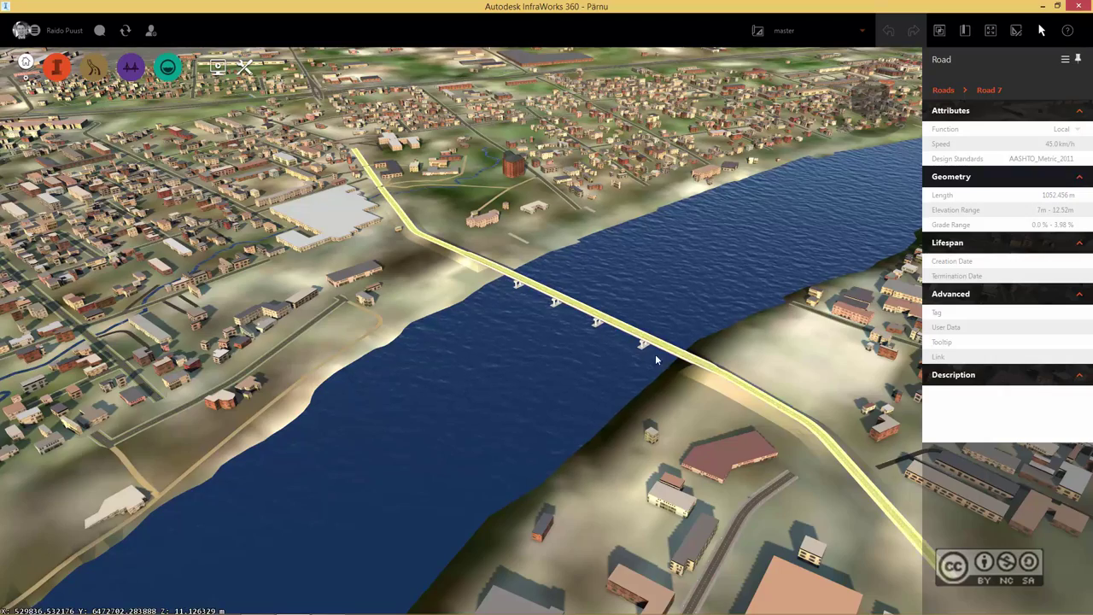
pyautogui.scroll(3, 614, 338)
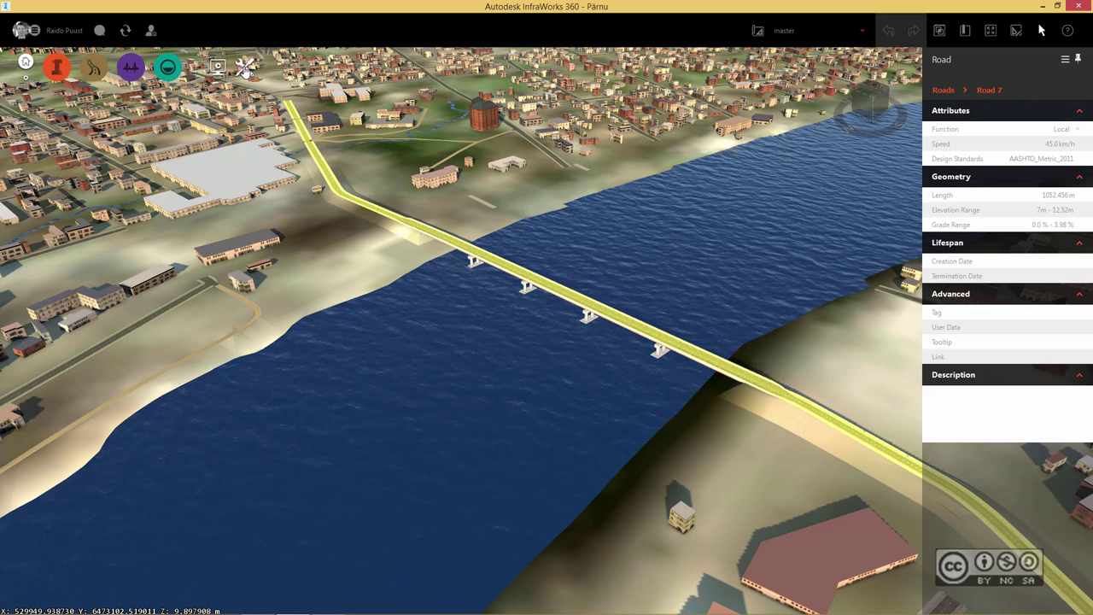
# Step: Review the IMX export options with the extent defined by Polygon, without exporting
pyautogui.click(245, 68)
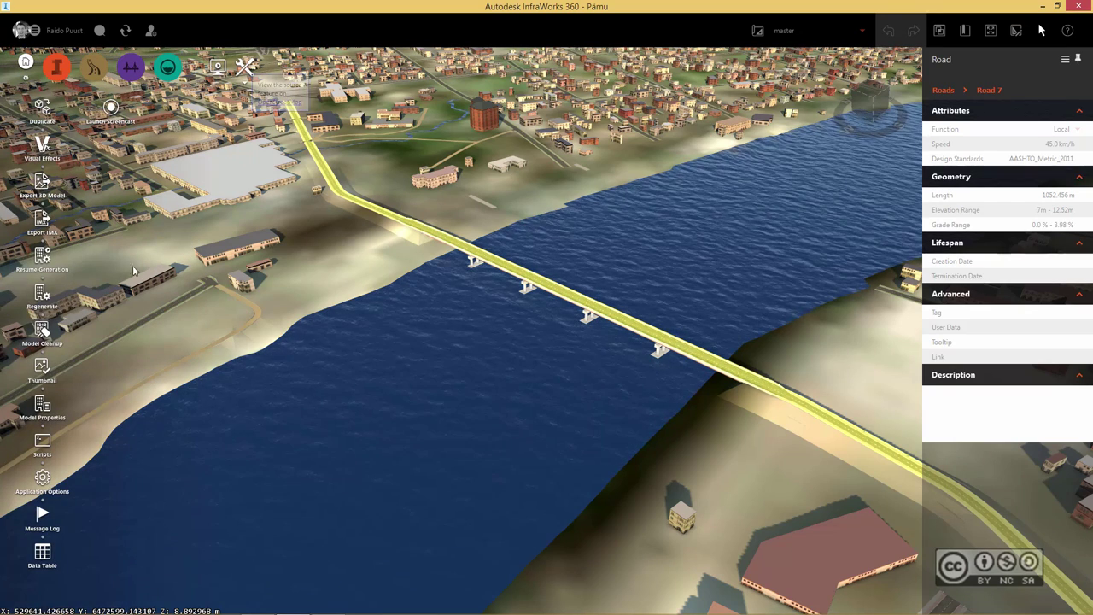
pyautogui.click(42, 224)
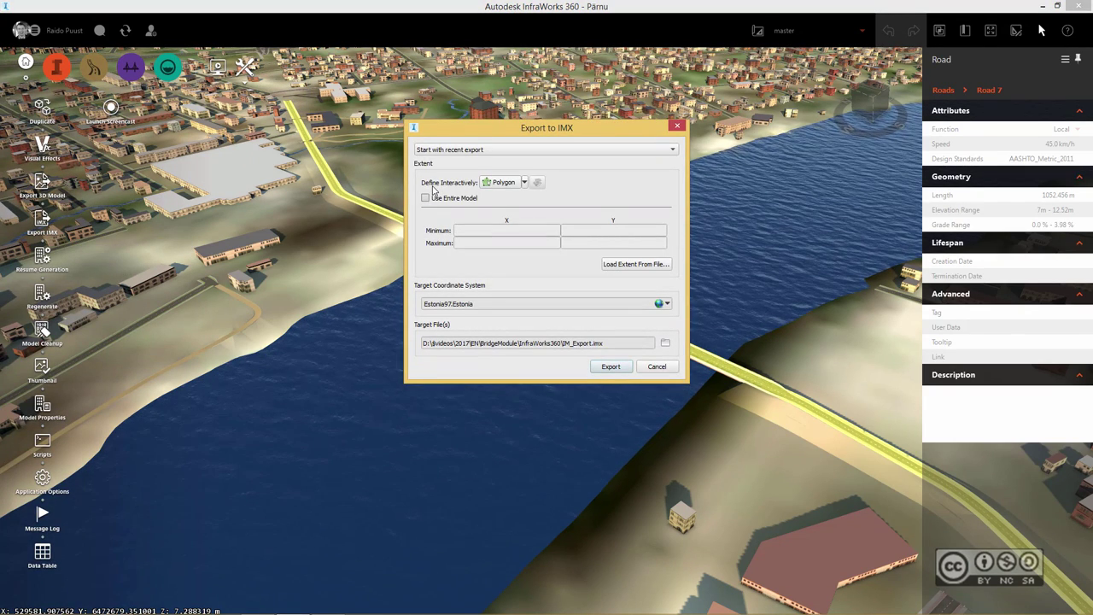
pyautogui.click(524, 183)
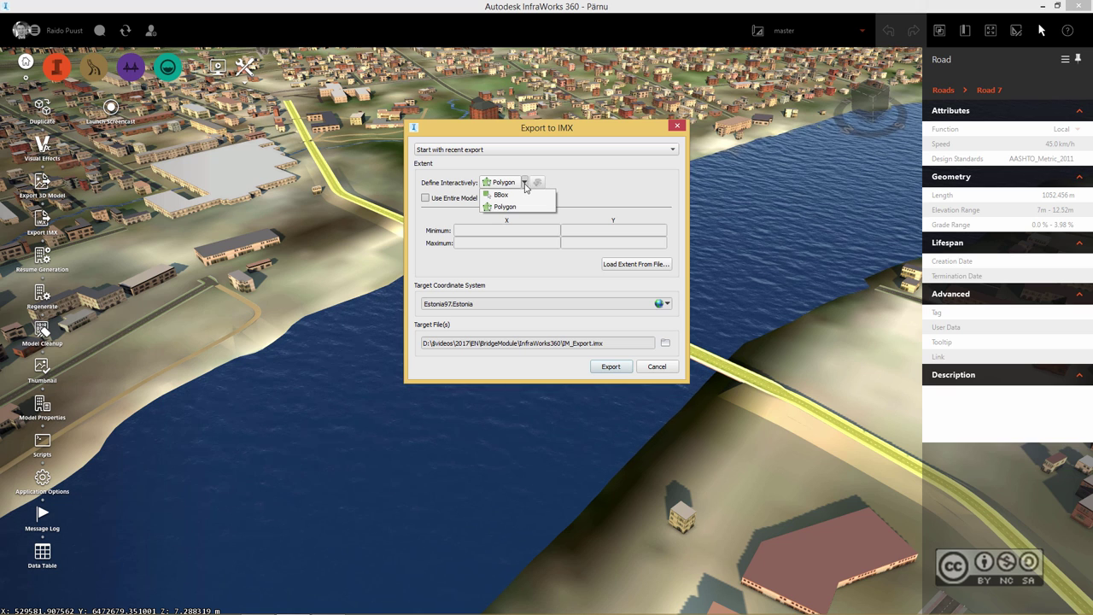
pyautogui.click(512, 207)
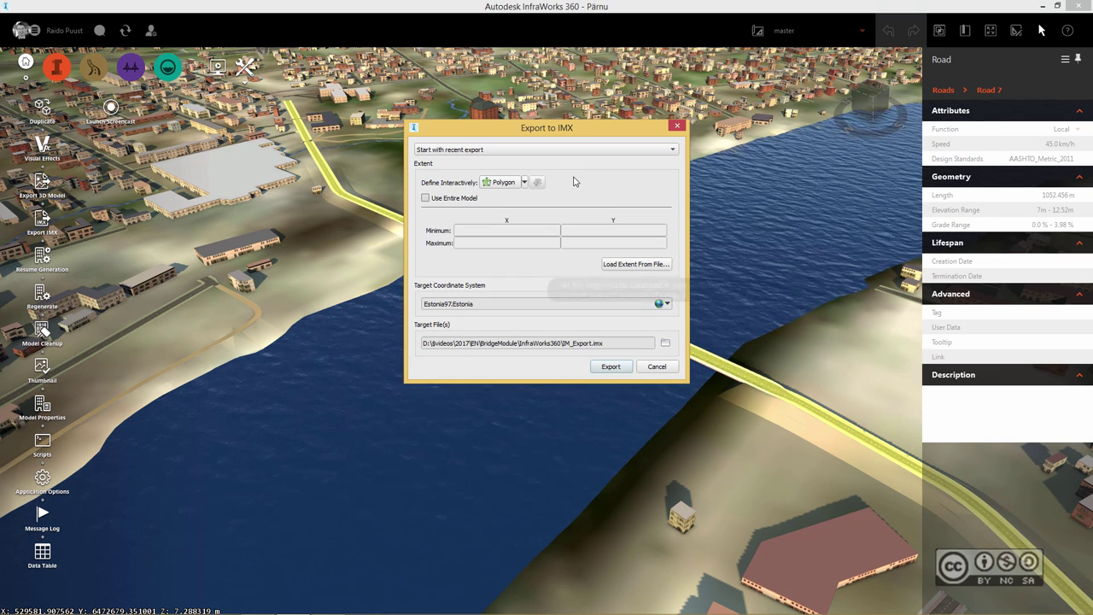
pyautogui.click(656, 366)
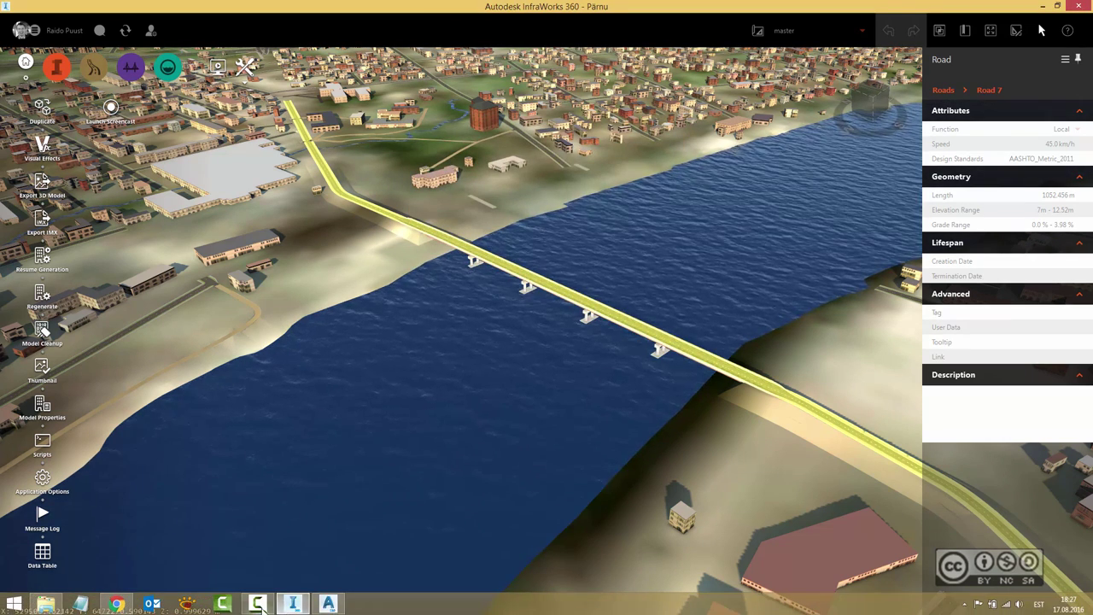
# Step: Switch to AutoCAD Civil 3D and set Drawing1's zone to the Estonia category with the Estonian Coordinate System of 1997
pyautogui.click(258, 604)
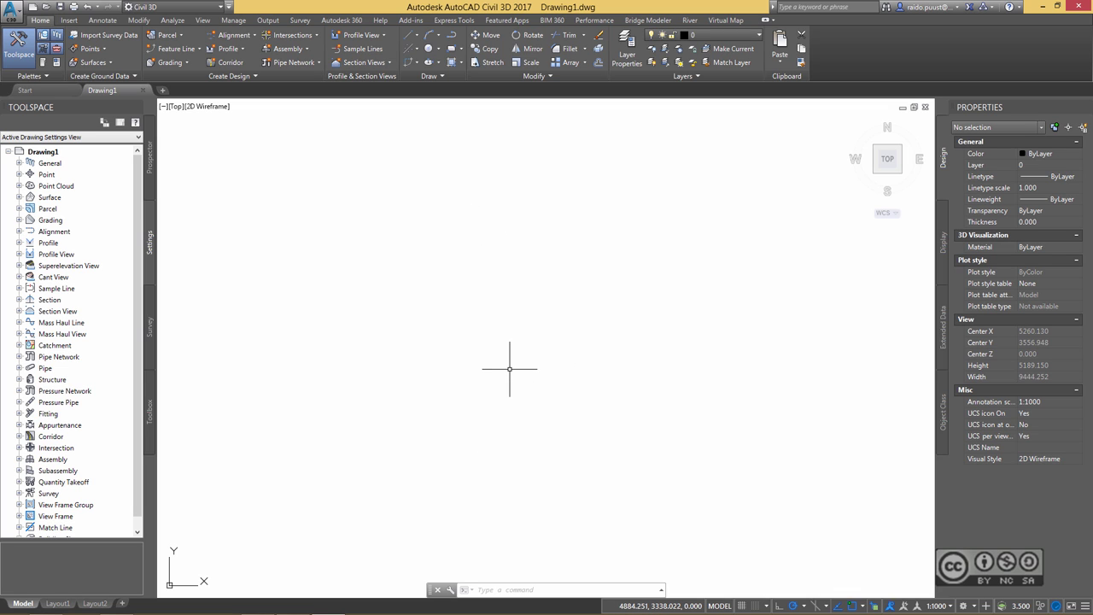
pyautogui.click(152, 166)
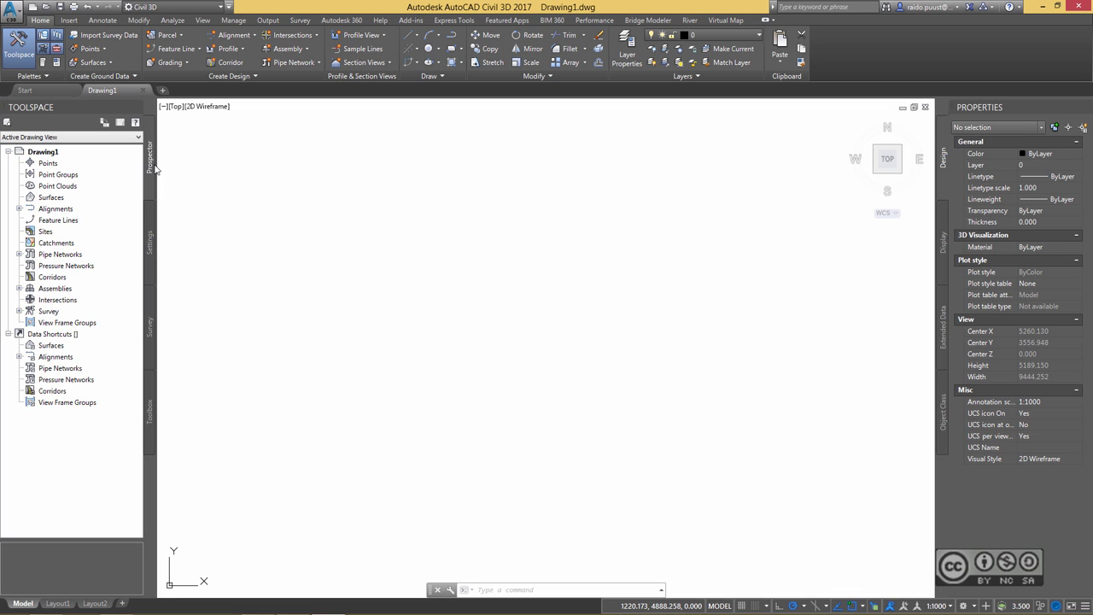
pyautogui.click(152, 226)
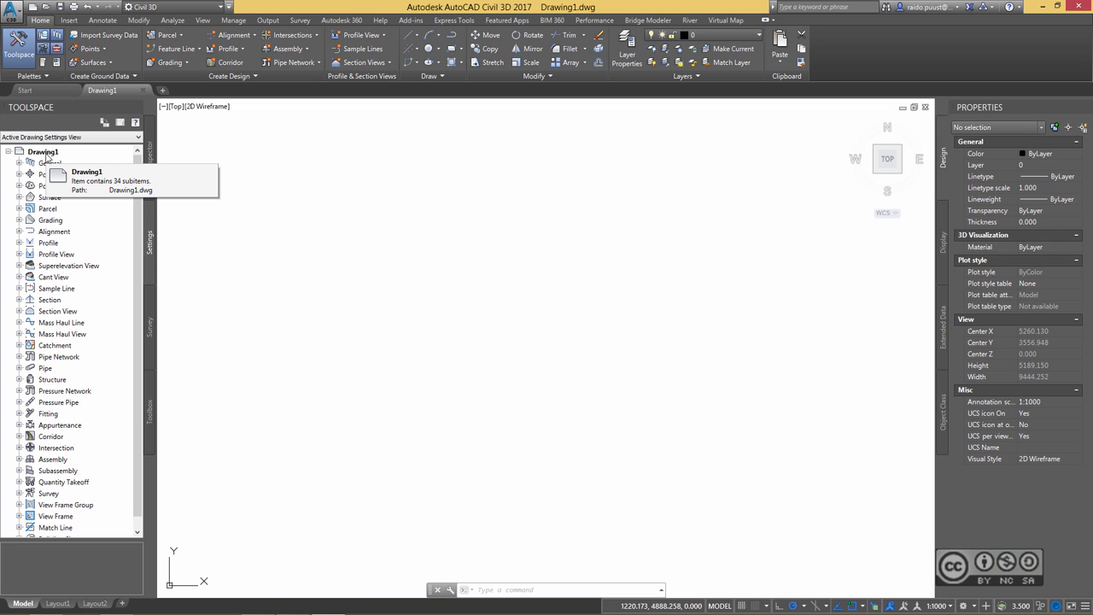
pyautogui.rightClick(48, 157)
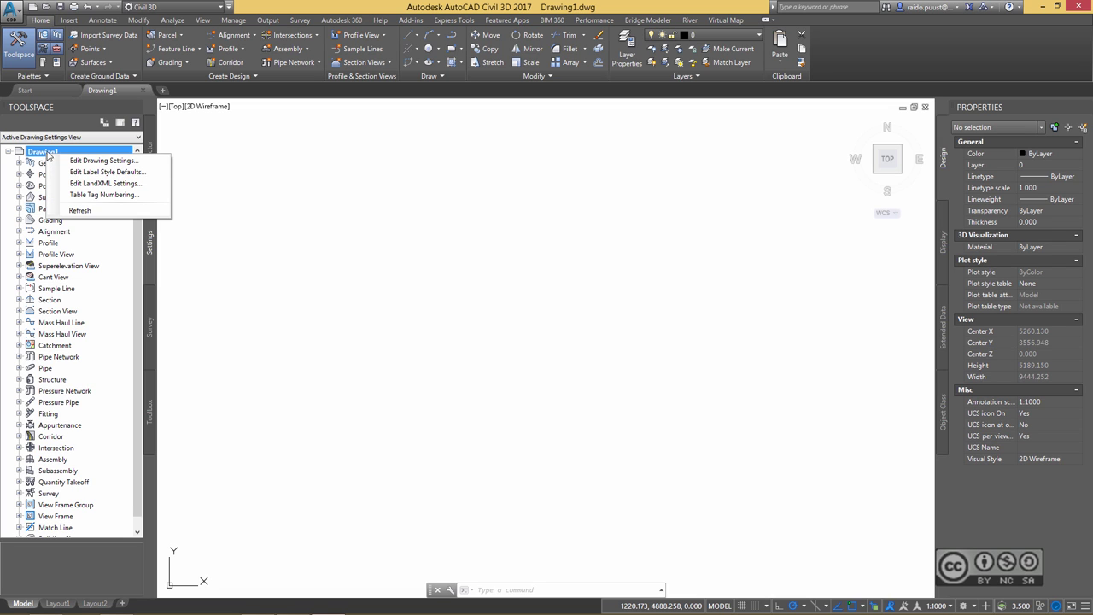
pyautogui.click(115, 160)
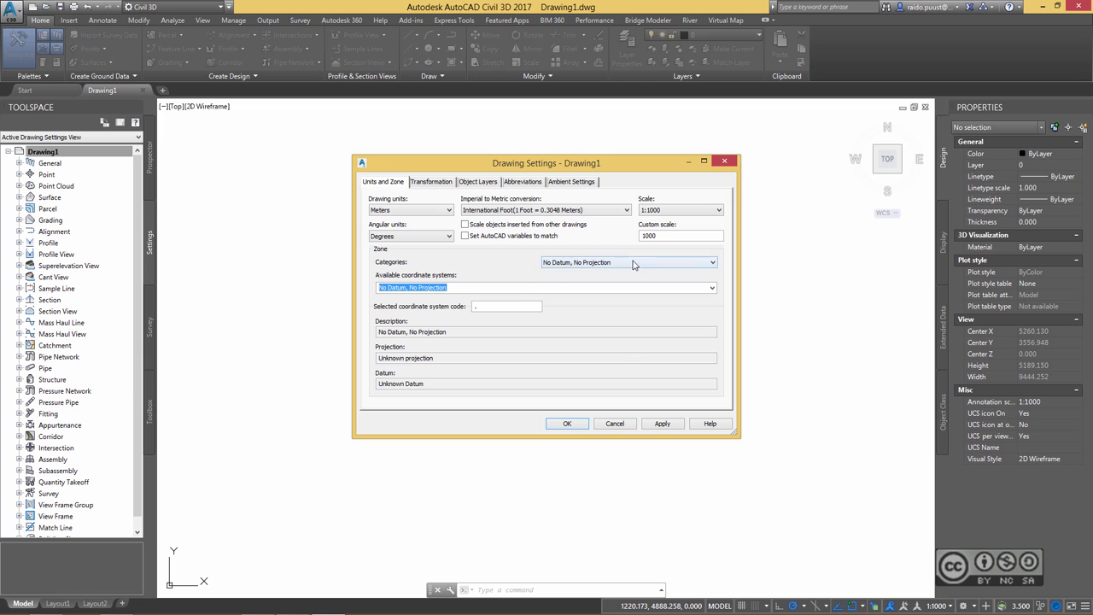
pyautogui.click(633, 263)
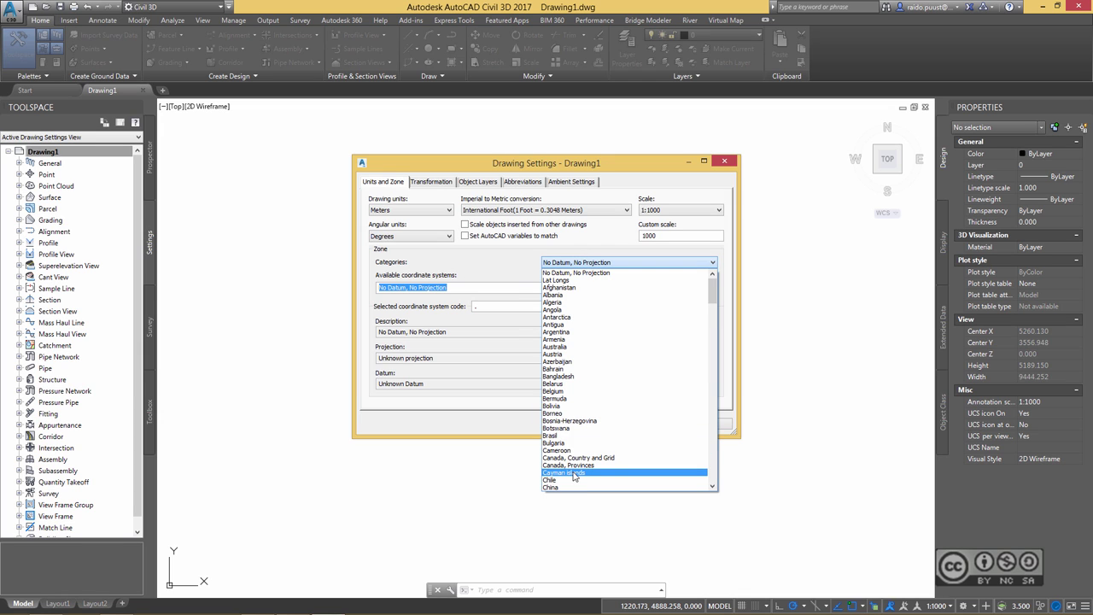
pyautogui.scroll(-3, 574, 476)
pyautogui.press('e')
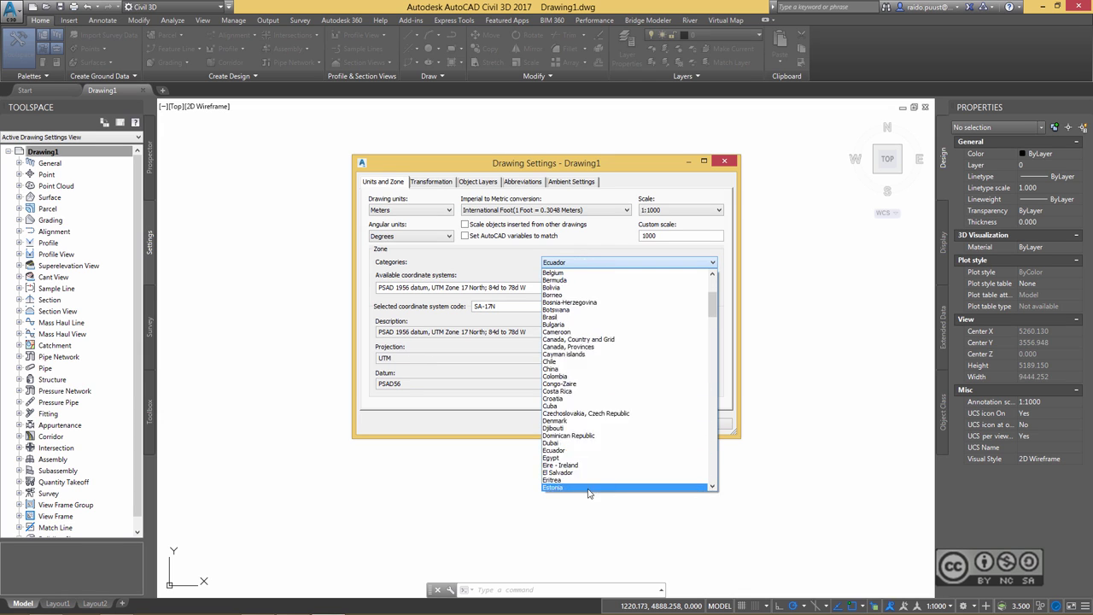
pyautogui.click(587, 486)
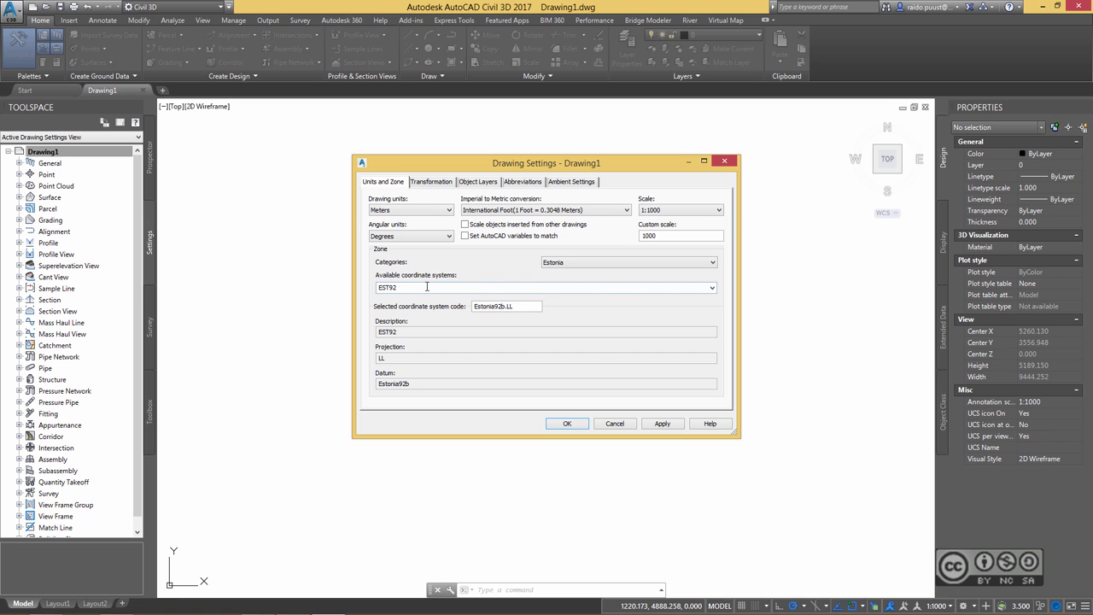
pyautogui.click(712, 289)
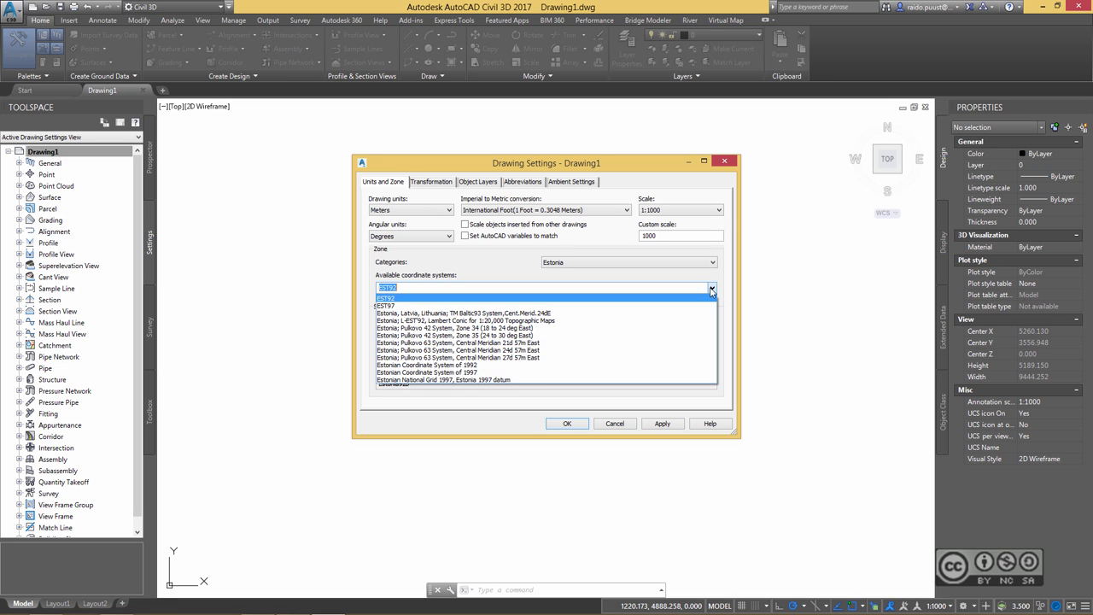
pyautogui.click(453, 373)
pyautogui.click(566, 425)
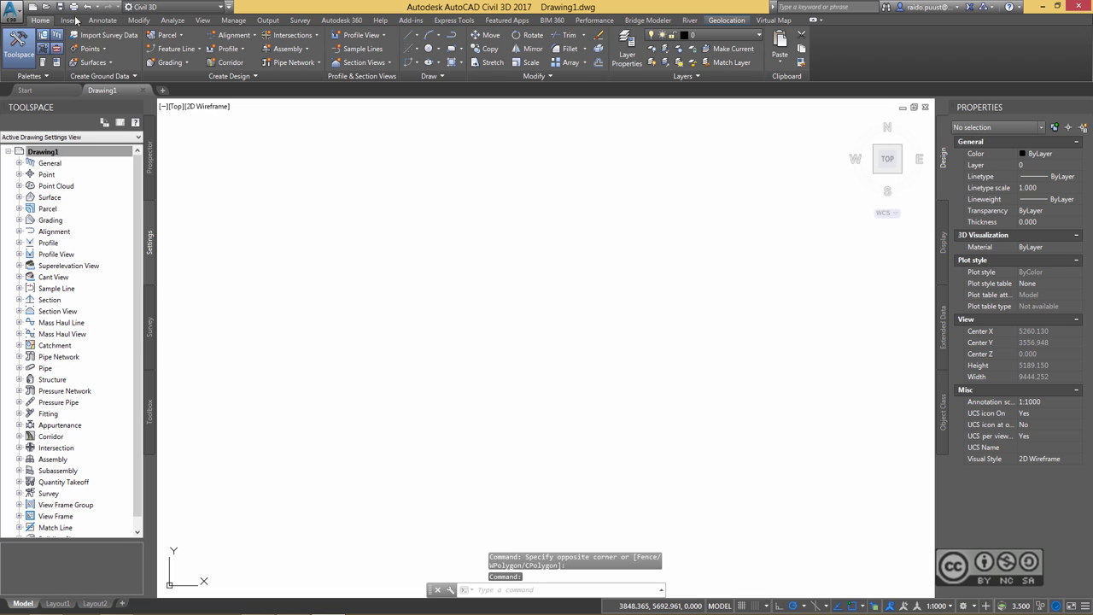
# Step: Load ProposedBridgeProject_EST.imx as the InfraWorks 360 model to open and choose Design Objects.xml for its object settings
pyautogui.click(73, 20)
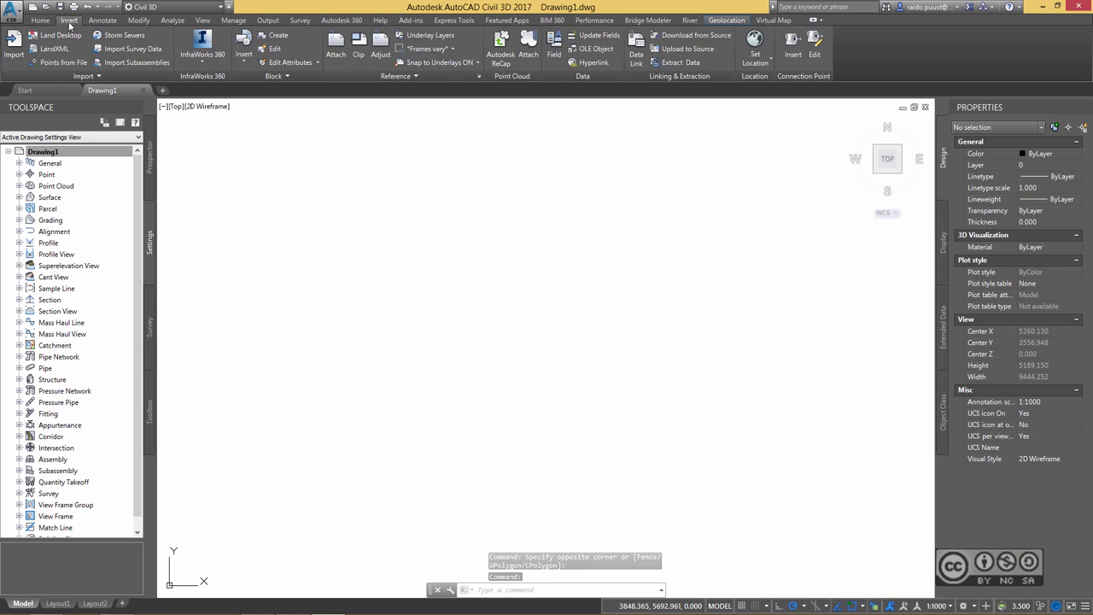
pyautogui.click(204, 64)
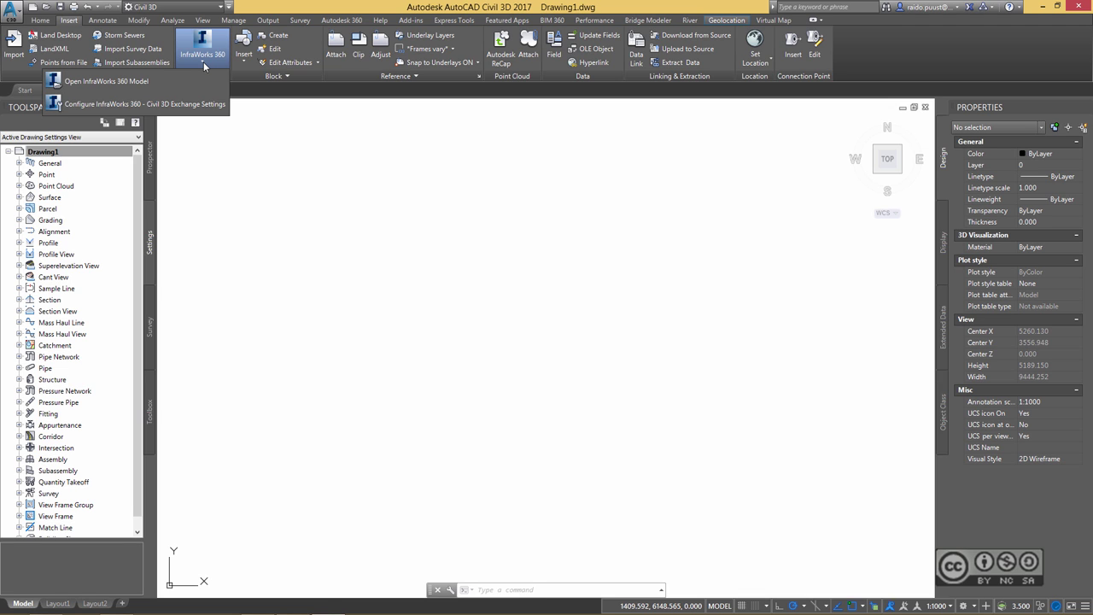
pyautogui.click(94, 82)
pyautogui.click(641, 138)
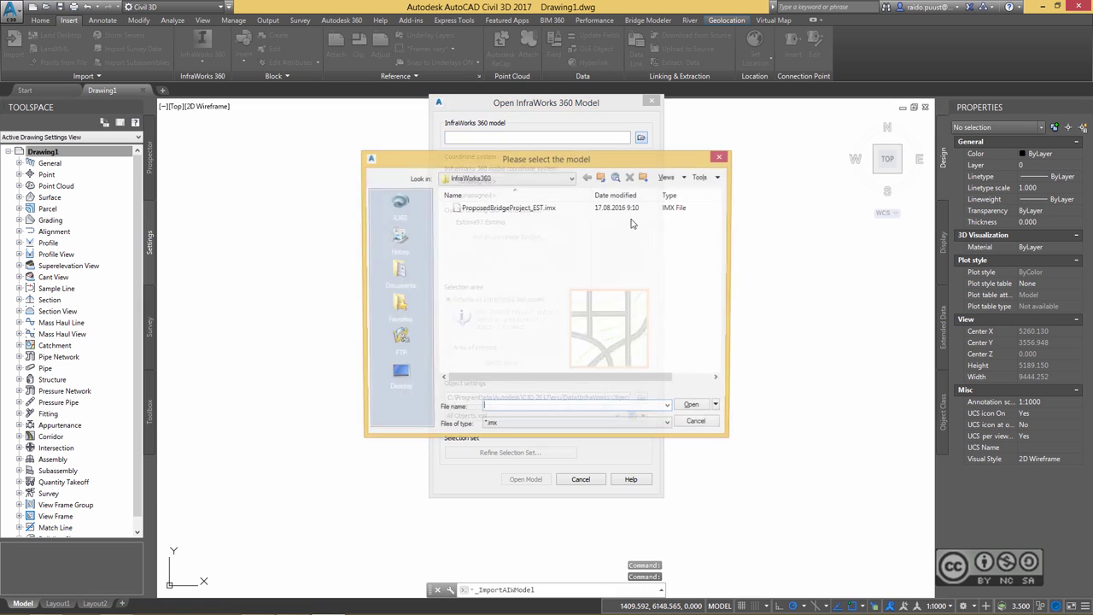
pyautogui.click(509, 208)
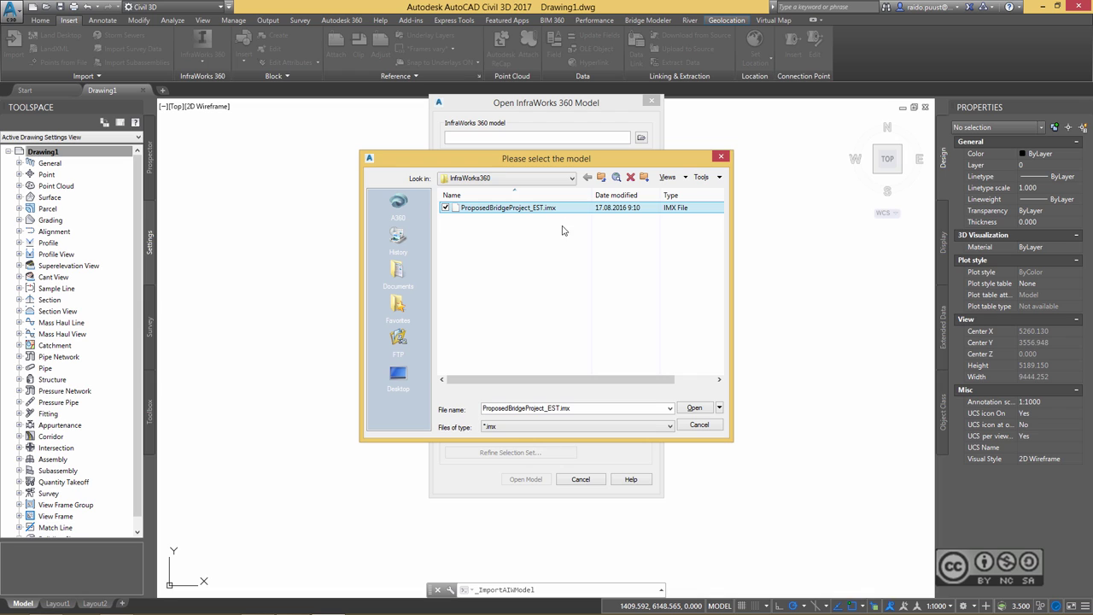
pyautogui.click(500, 429)
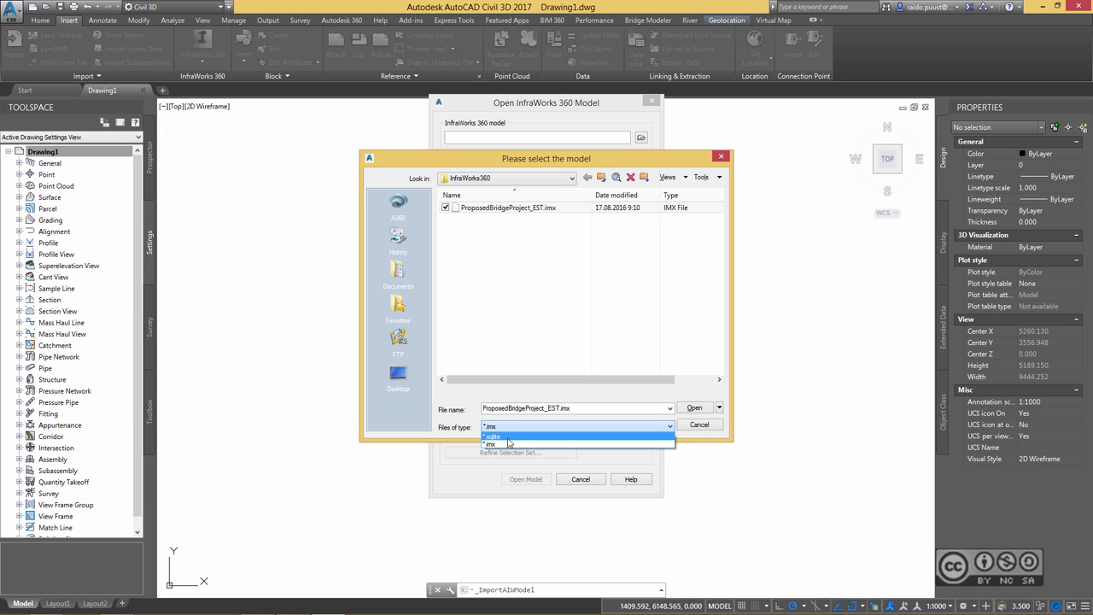
pyautogui.click(507, 443)
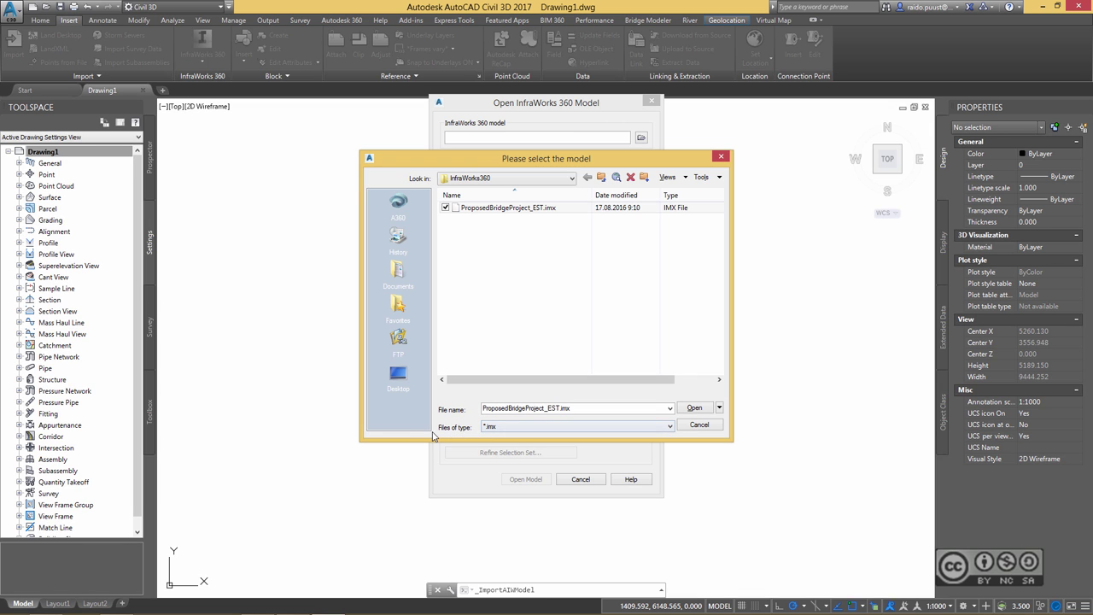
pyautogui.click(522, 208)
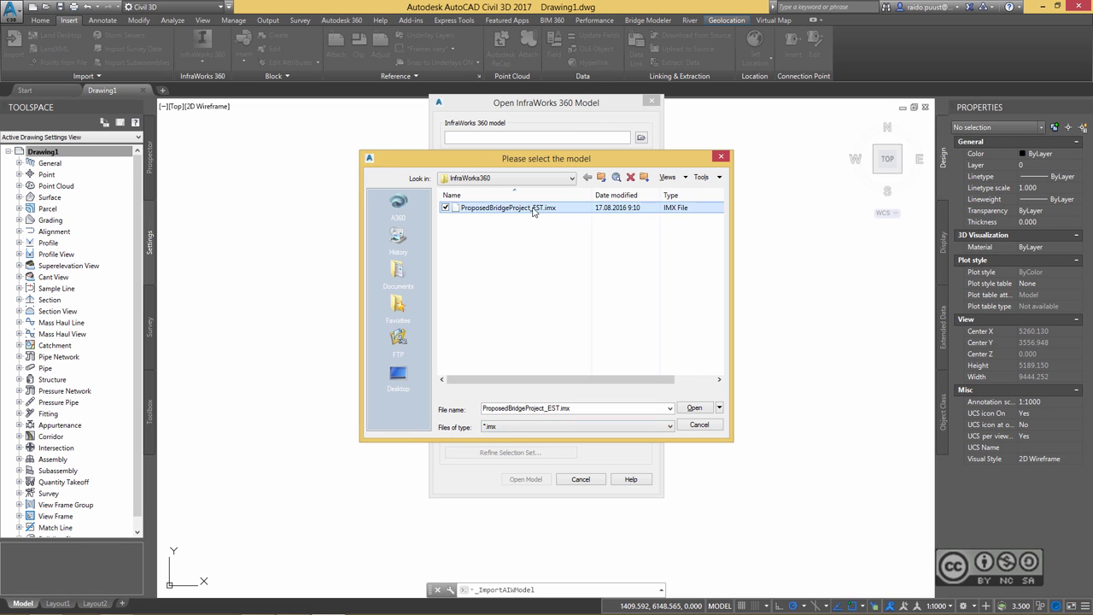
pyautogui.click(694, 407)
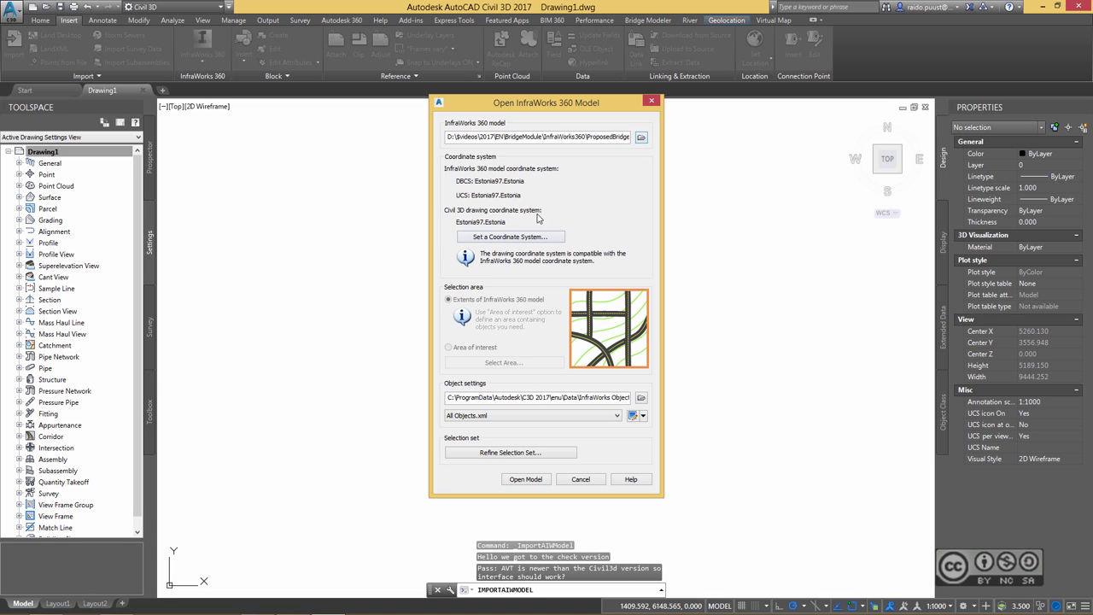
pyautogui.click(484, 418)
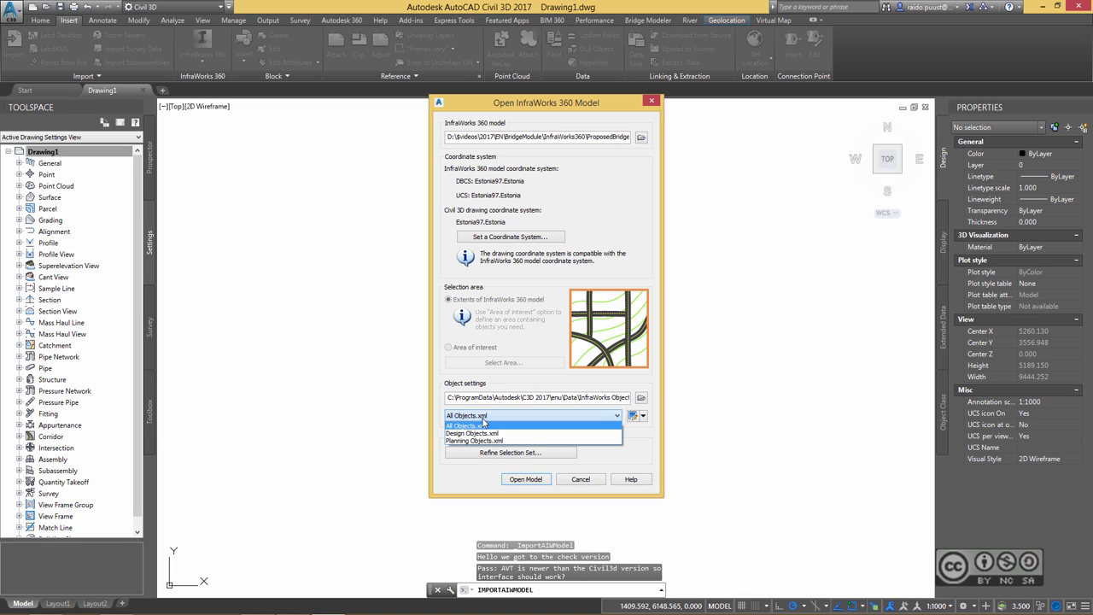
pyautogui.click(476, 432)
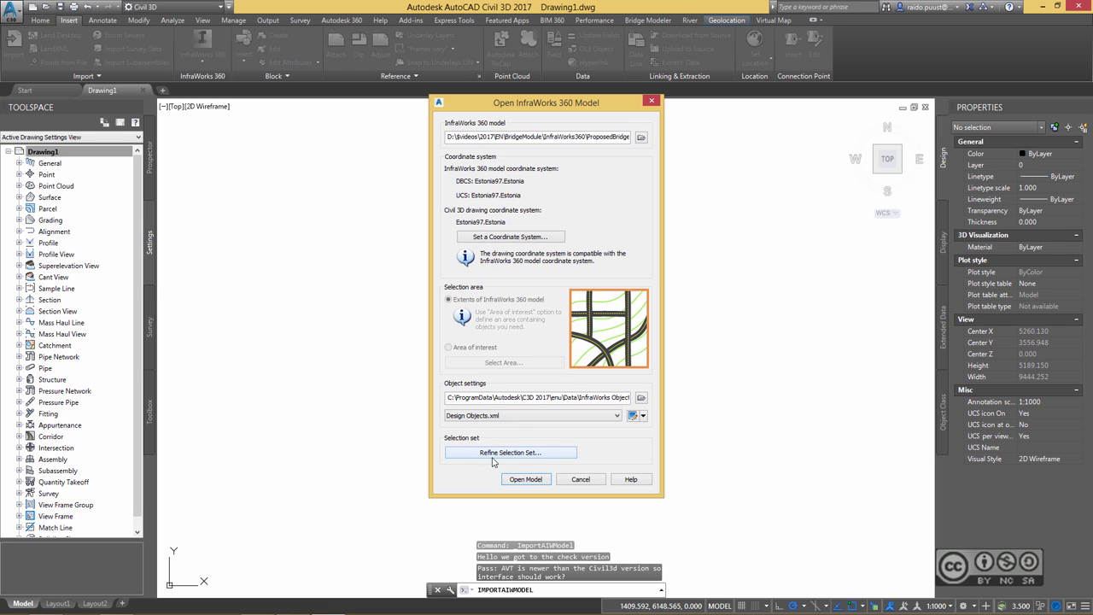
# Step: Refine the selection set to the AIW_Existing_Ground surface, design road 7 and bridge 1, and open the model in the drawing
pyautogui.click(511, 454)
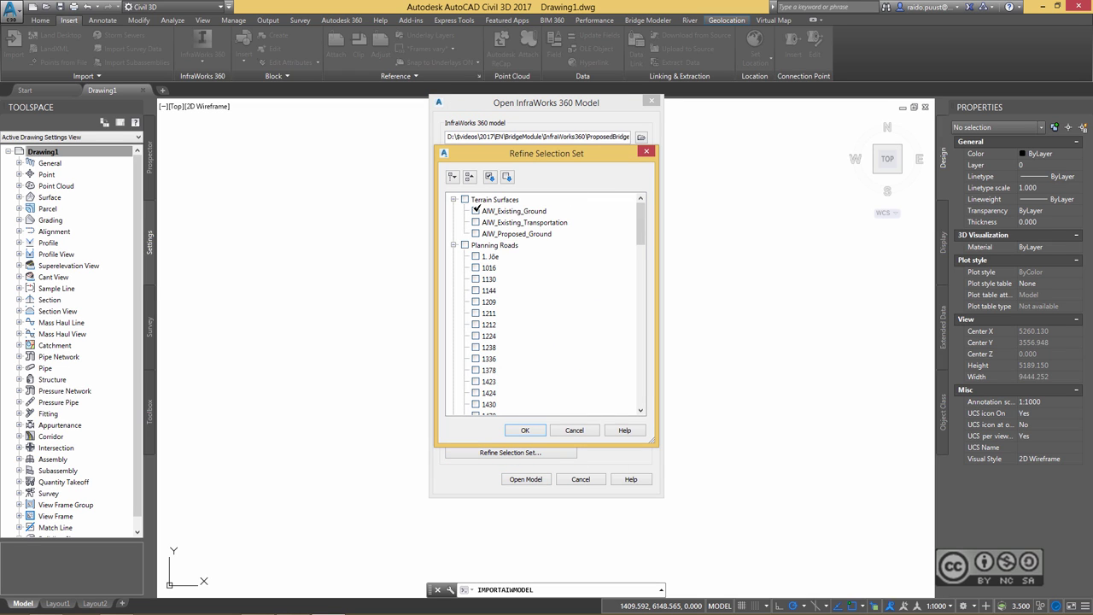
pyautogui.click(475, 210)
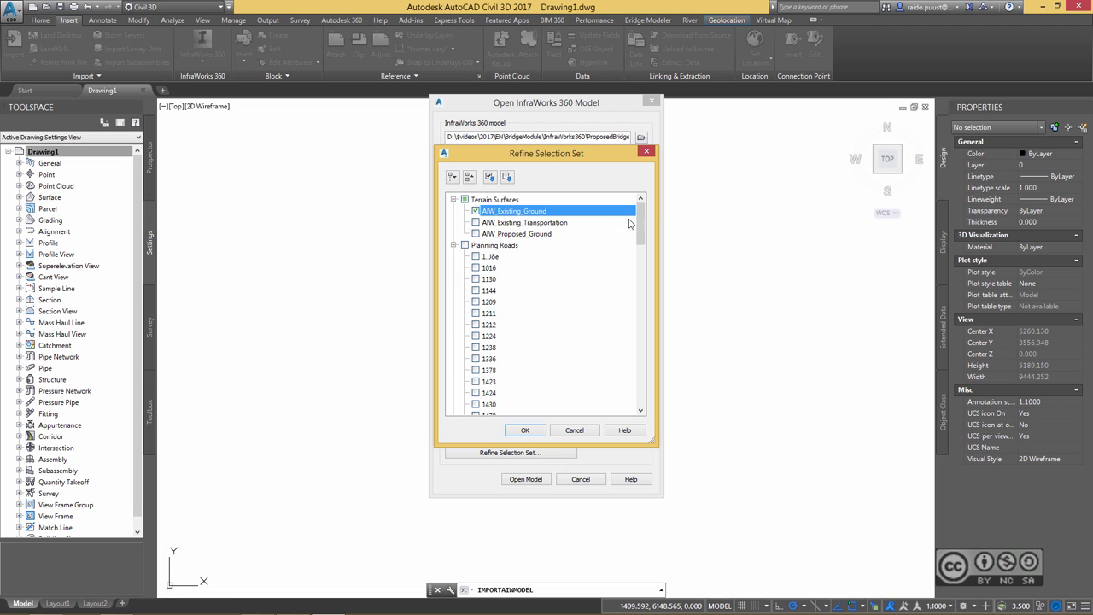
pyautogui.moveTo(636, 222); pyautogui.dragTo(636, 380)
pyautogui.click(475, 279)
pyautogui.click(476, 301)
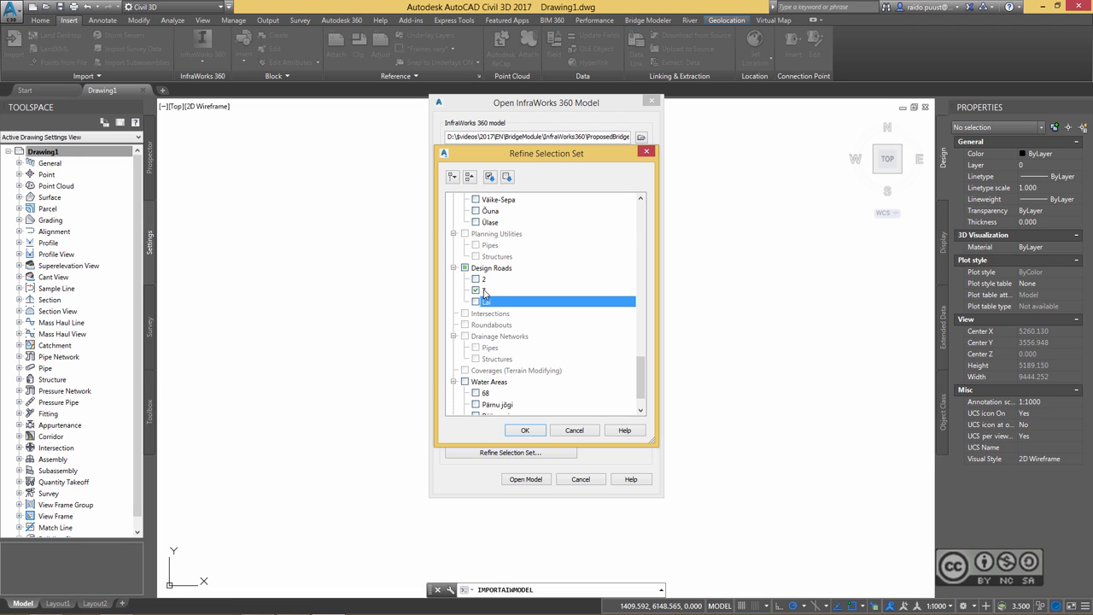
pyautogui.scroll(-1, 504, 342)
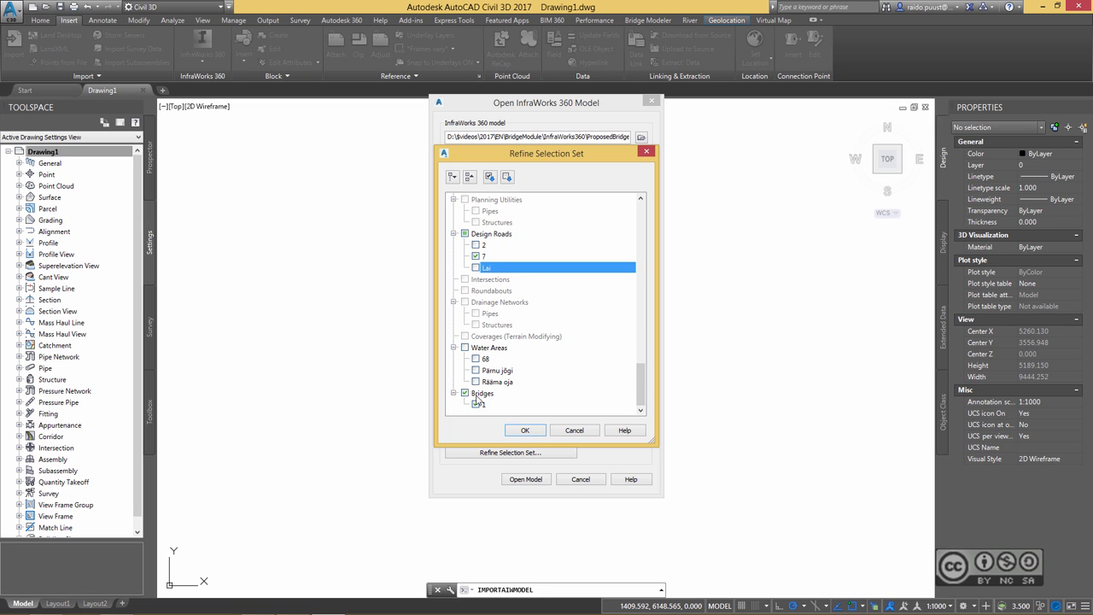
pyautogui.click(525, 429)
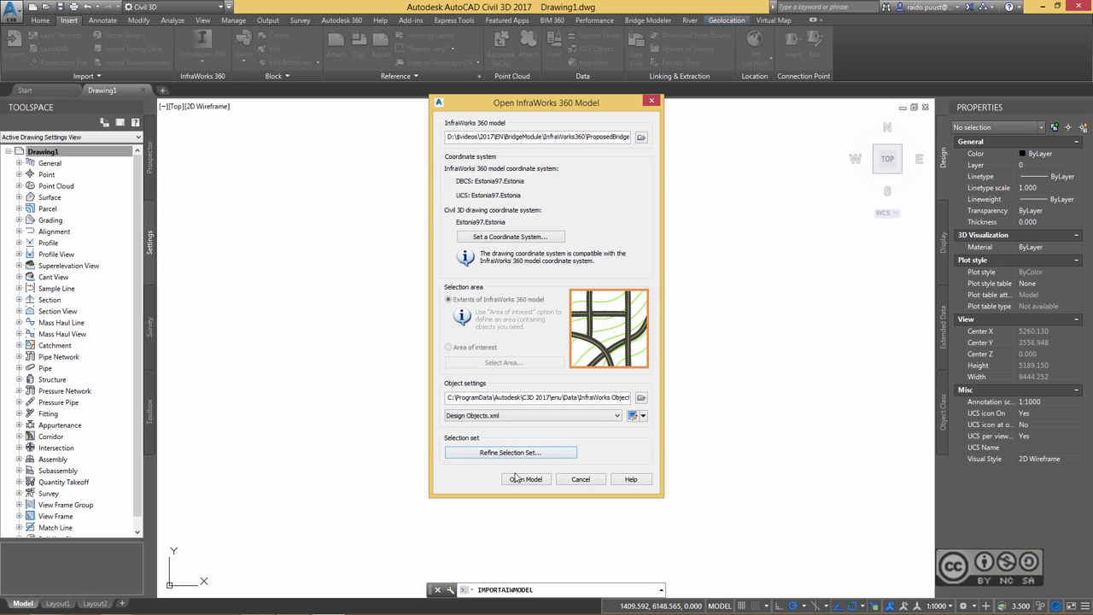
pyautogui.click(525, 479)
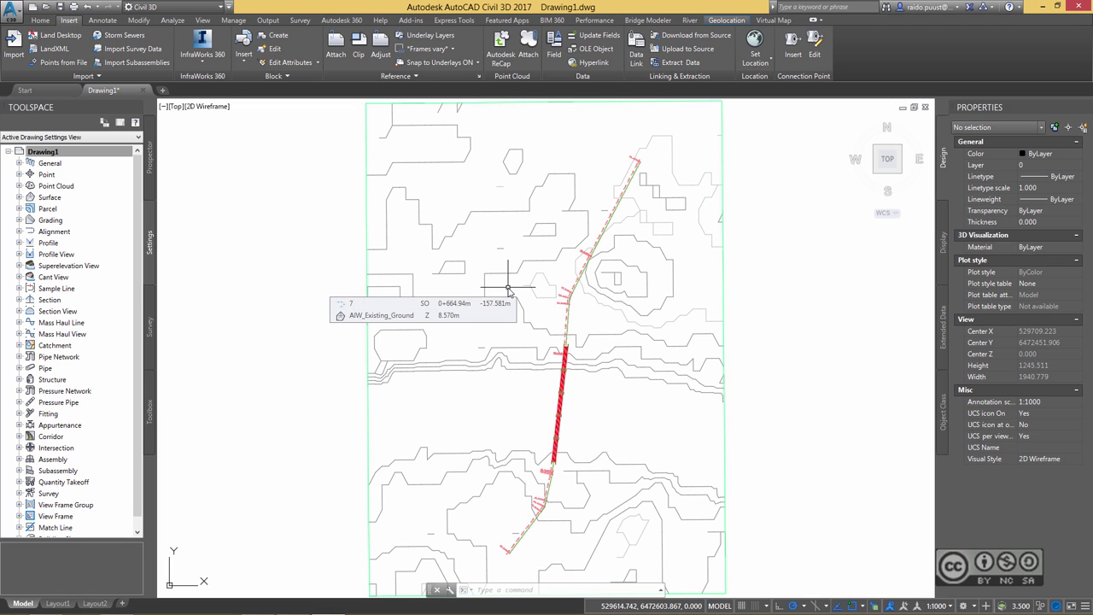
# Step: Examine the imported bridge in plan and up close from the southeast isometric view
pyautogui.scroll(1, 568, 379)
pyautogui.scroll(1, 575, 378)
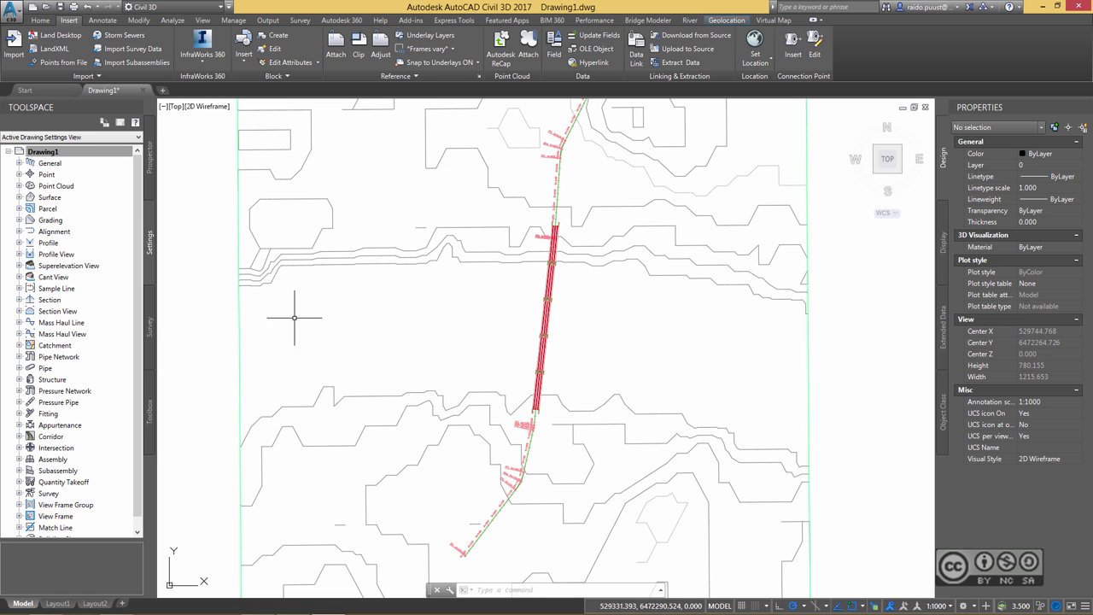
pyautogui.scroll(4, 589, 373)
pyautogui.scroll(-2, 589, 410)
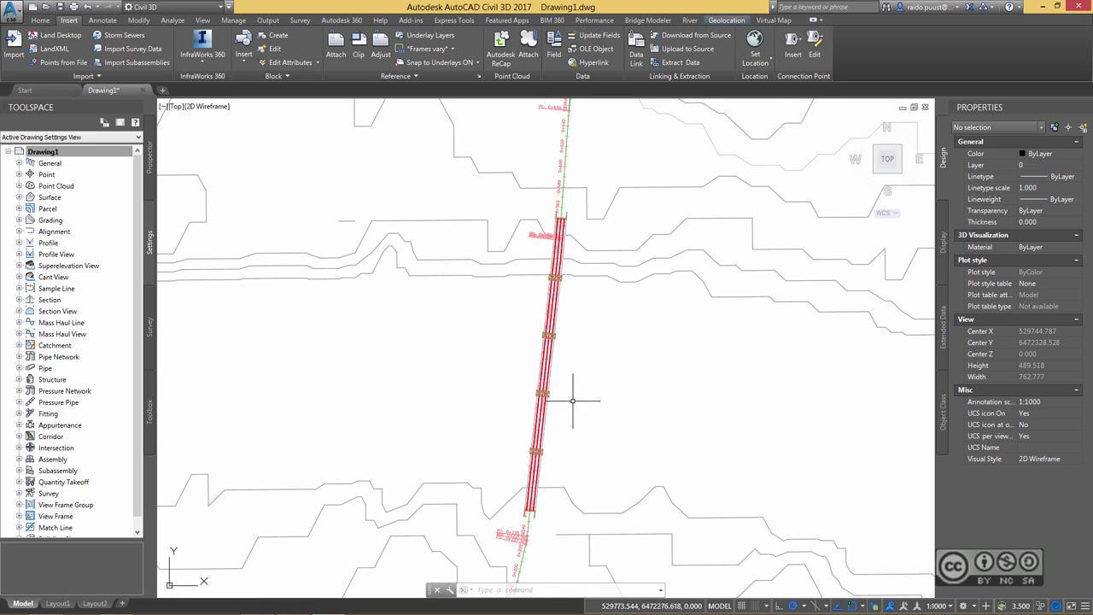
pyautogui.click(901, 174)
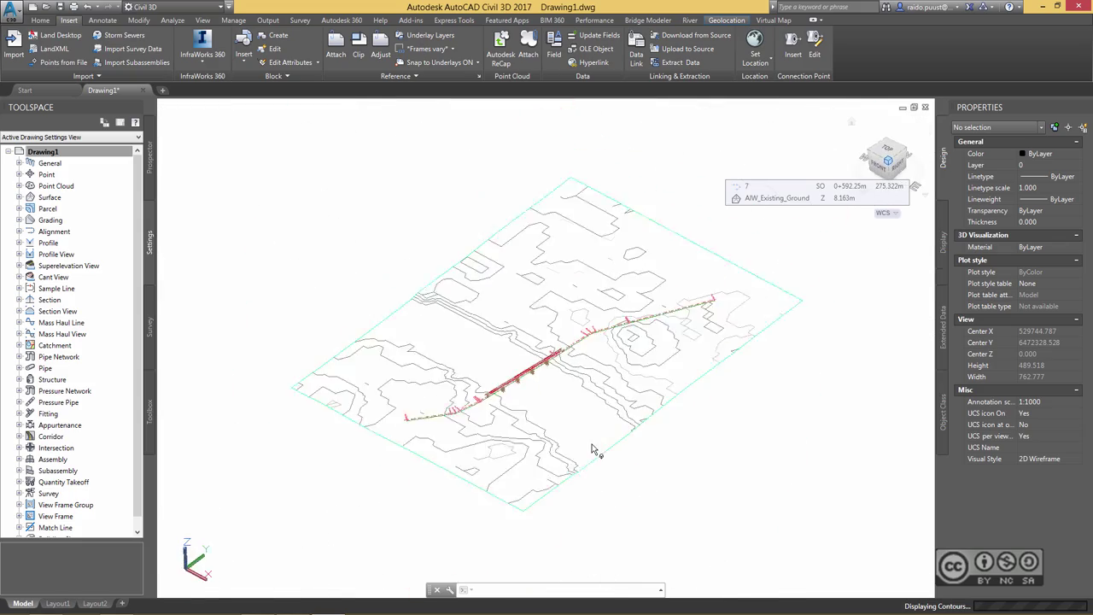
pyautogui.middleClick(515, 377)
pyautogui.middleClick(515, 376)
pyautogui.scroll(7, 515, 376)
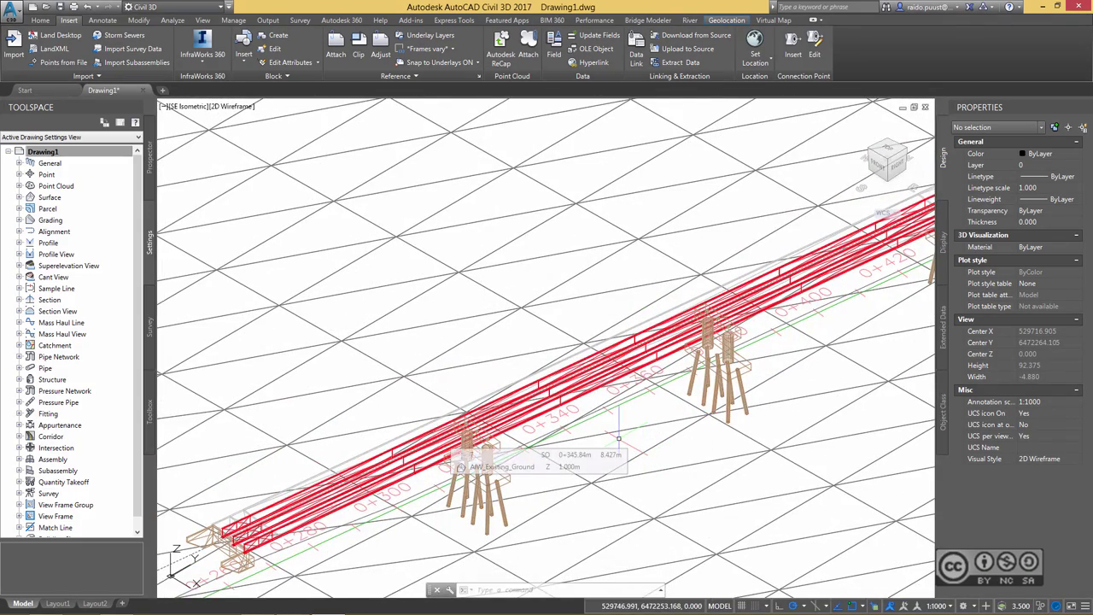
pyautogui.scroll(4, 543, 379)
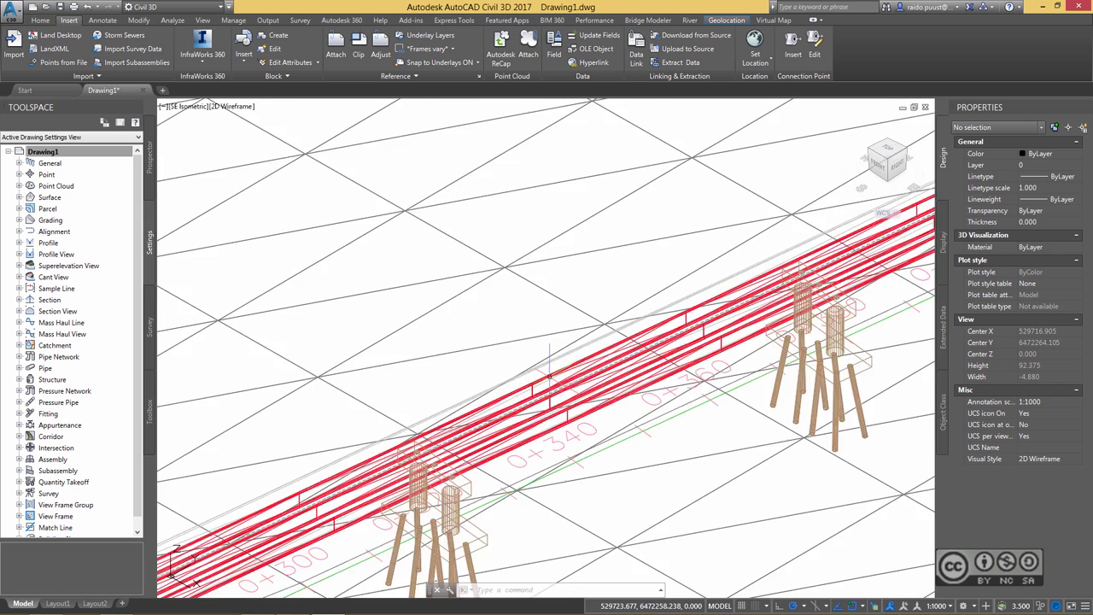
# Step: Select one bridge girder segment to check its object type and properties, and clear the selection
pyautogui.click(539, 377)
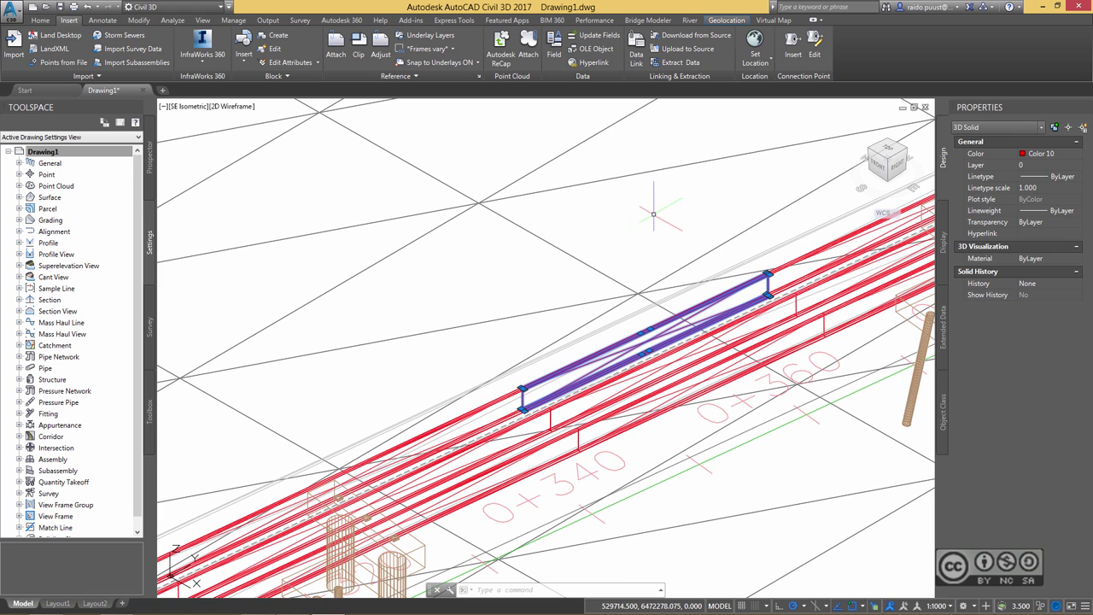
pyautogui.press('Escape')
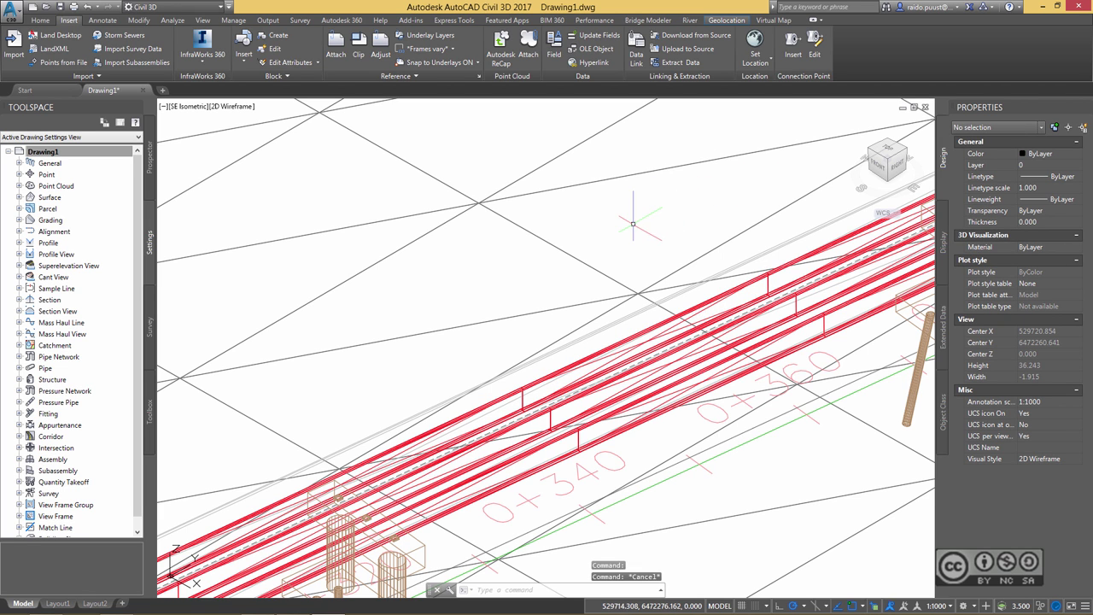
pyautogui.scroll(-5, 627, 250)
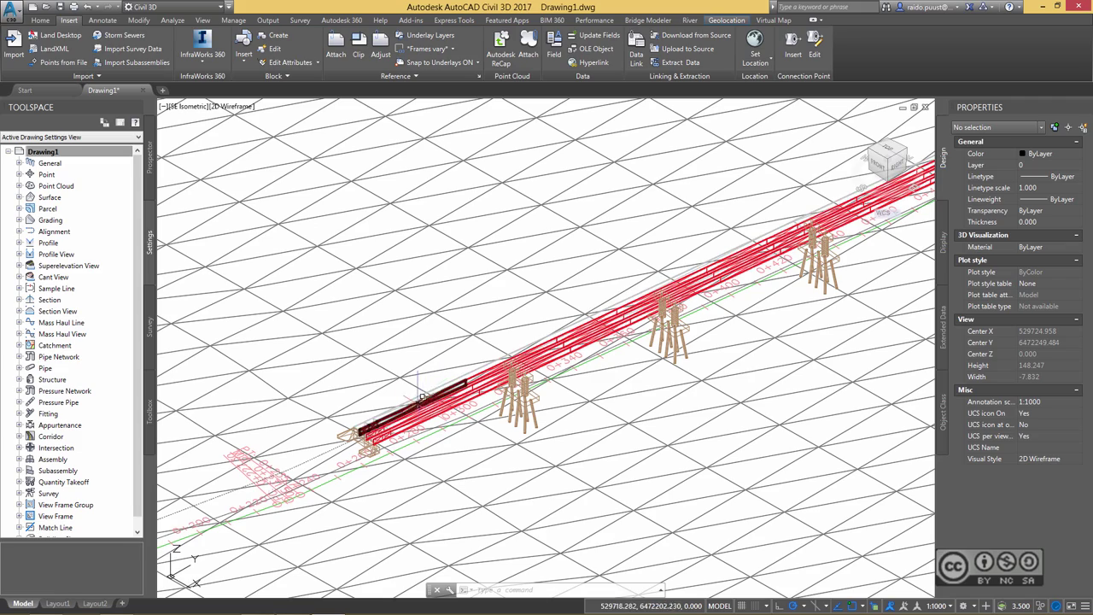
pyautogui.scroll(-3, 481, 270)
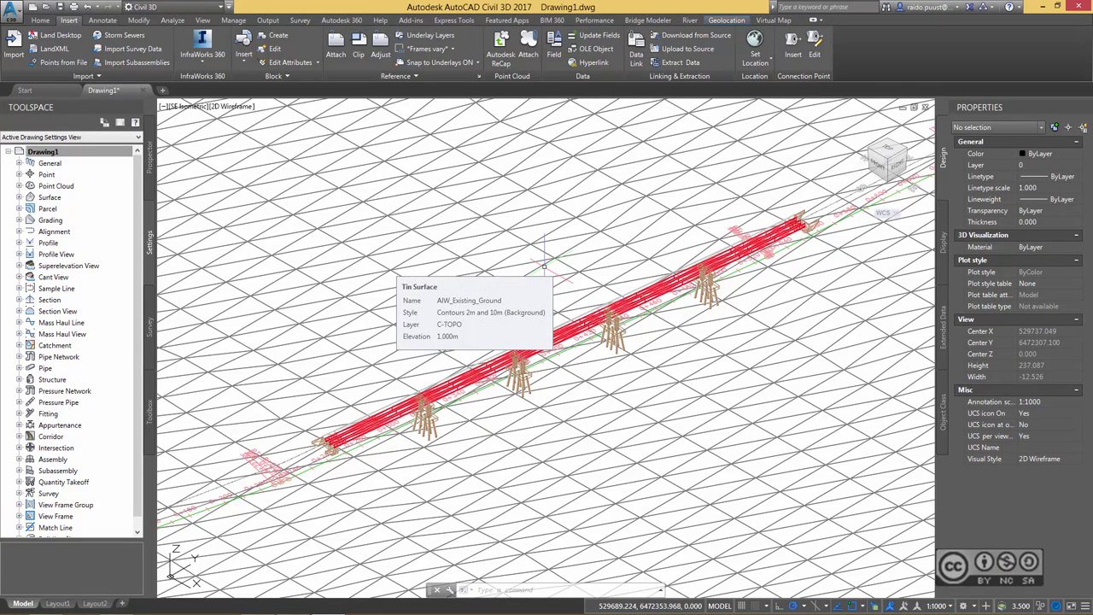
# Step: Create a new layer named _IW360_bridge
pyautogui.click(51, 21)
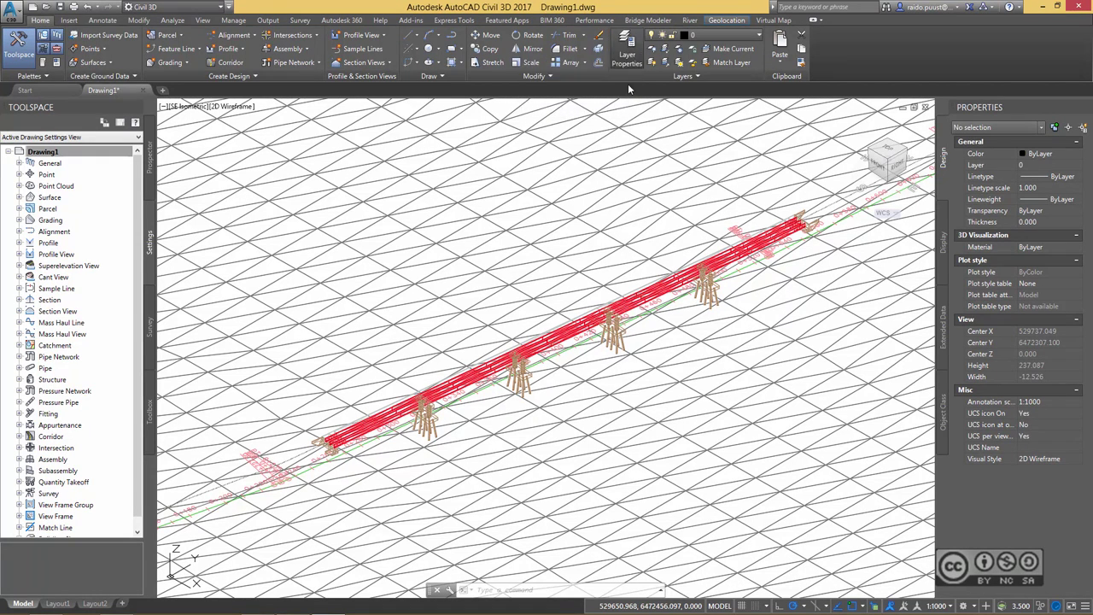
pyautogui.click(627, 51)
pyautogui.click(123, 54)
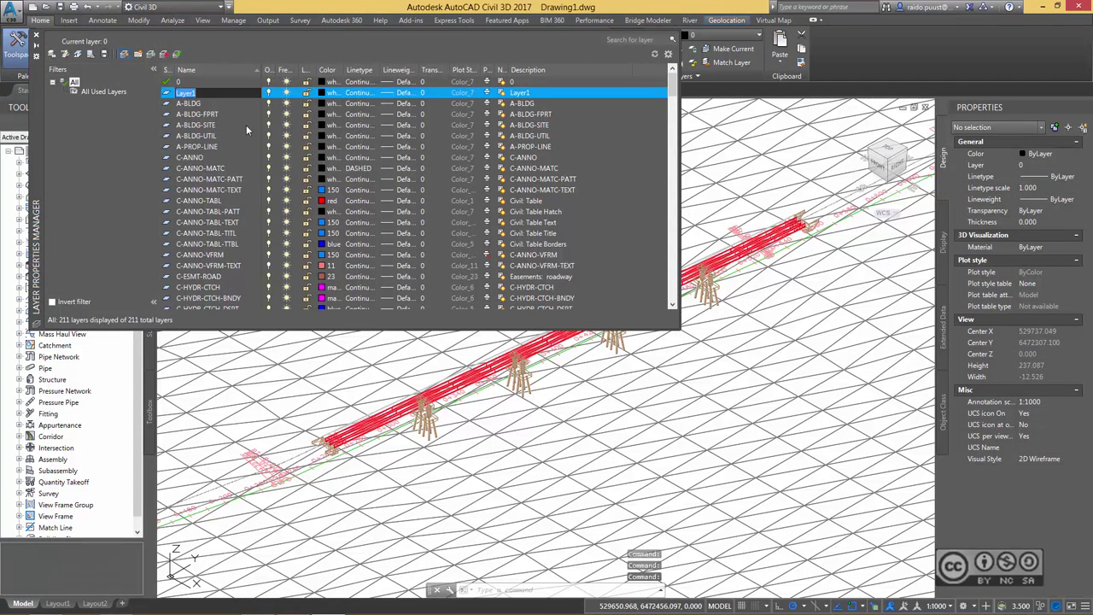
pyautogui.write('JW360')
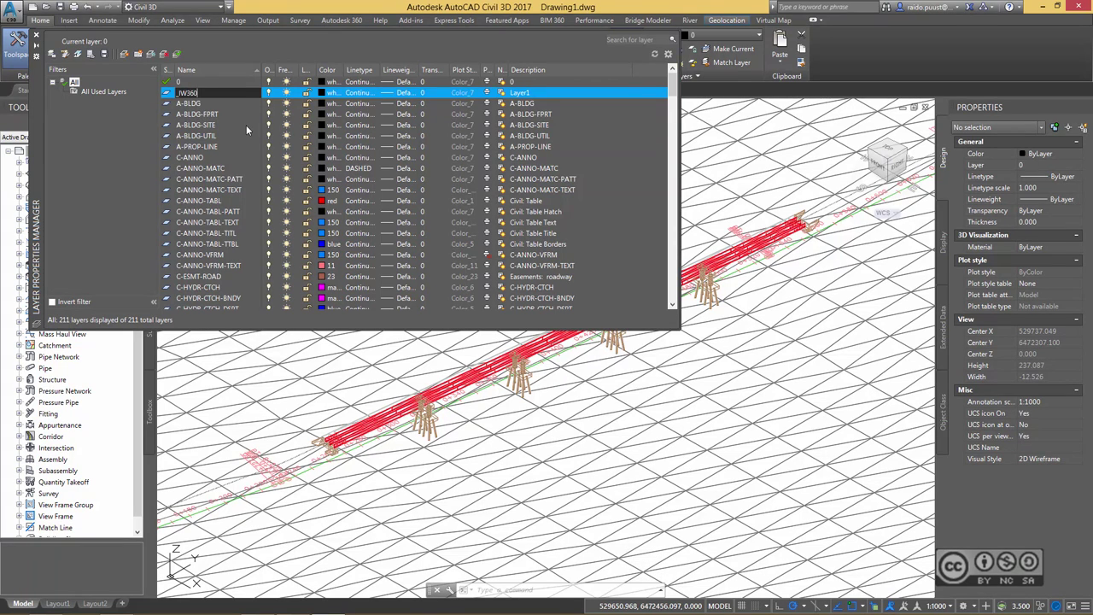
pyautogui.write('_bridge')
pyautogui.press('Return')
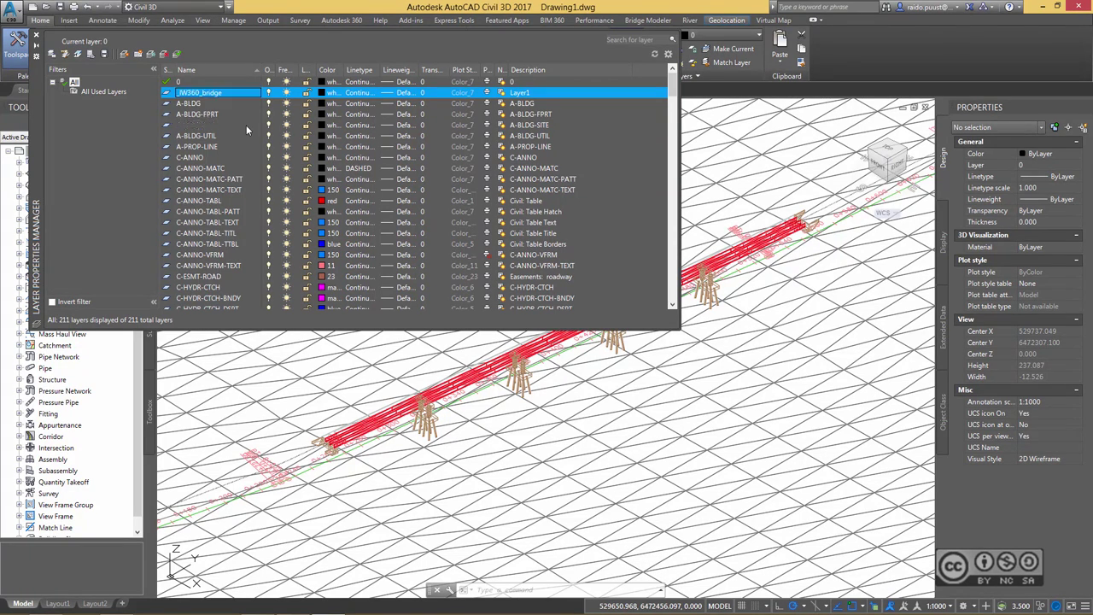
pyautogui.click(36, 38)
# Step: Select all 3D solids similar to one bridge girder, assign them to the _IW360_bridge layer and hide that layer
pyautogui.click(491, 360)
pyautogui.scroll(5, 491, 361)
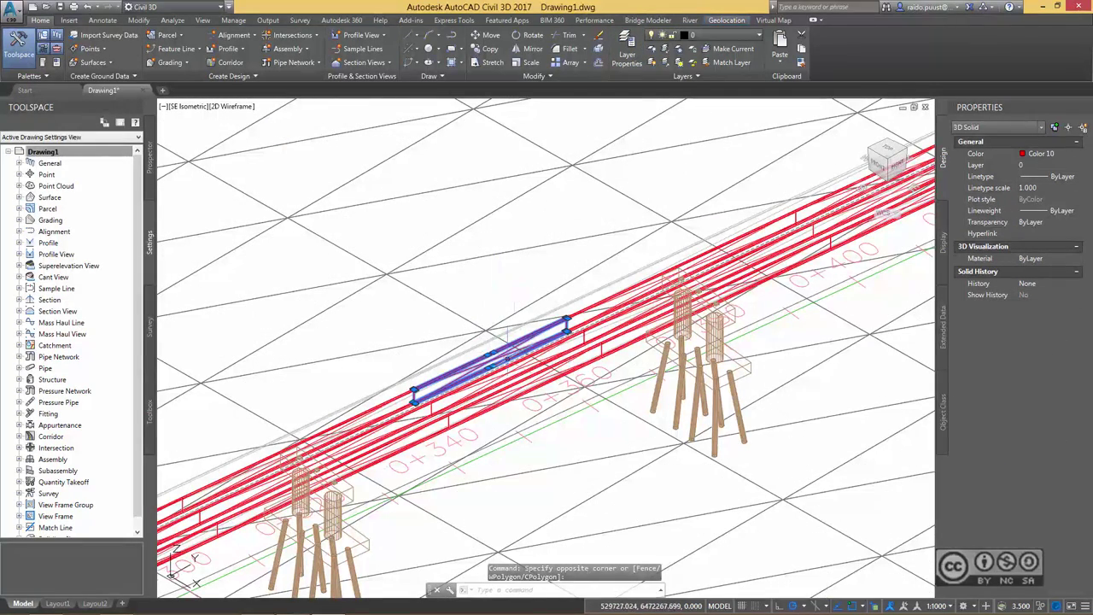
pyautogui.rightClick(484, 286)
pyautogui.click(533, 453)
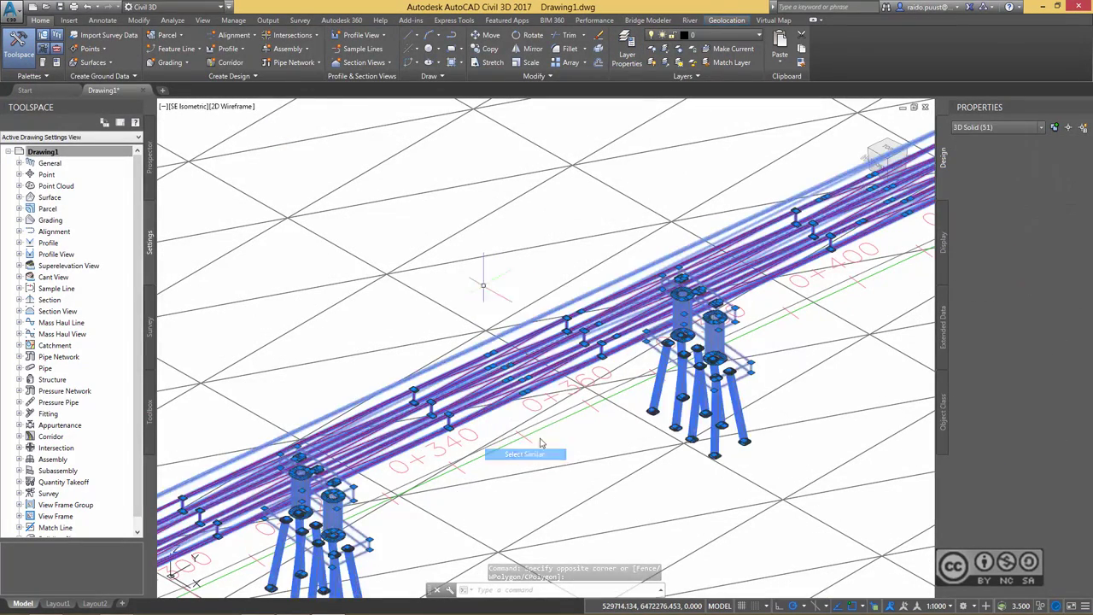
pyautogui.click(734, 35)
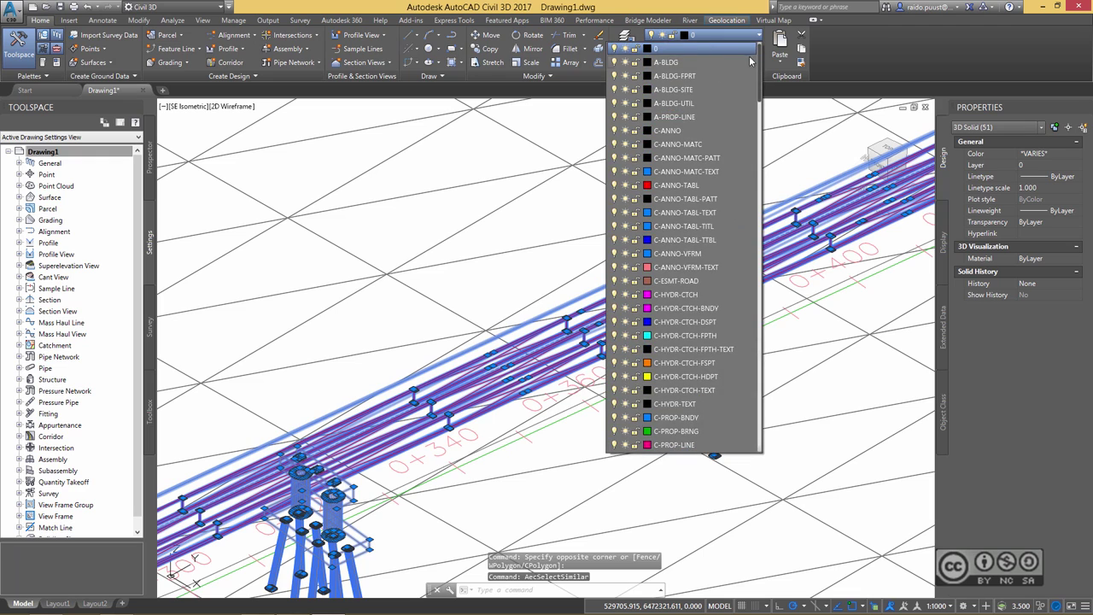
pyautogui.scroll(1, 683, 58)
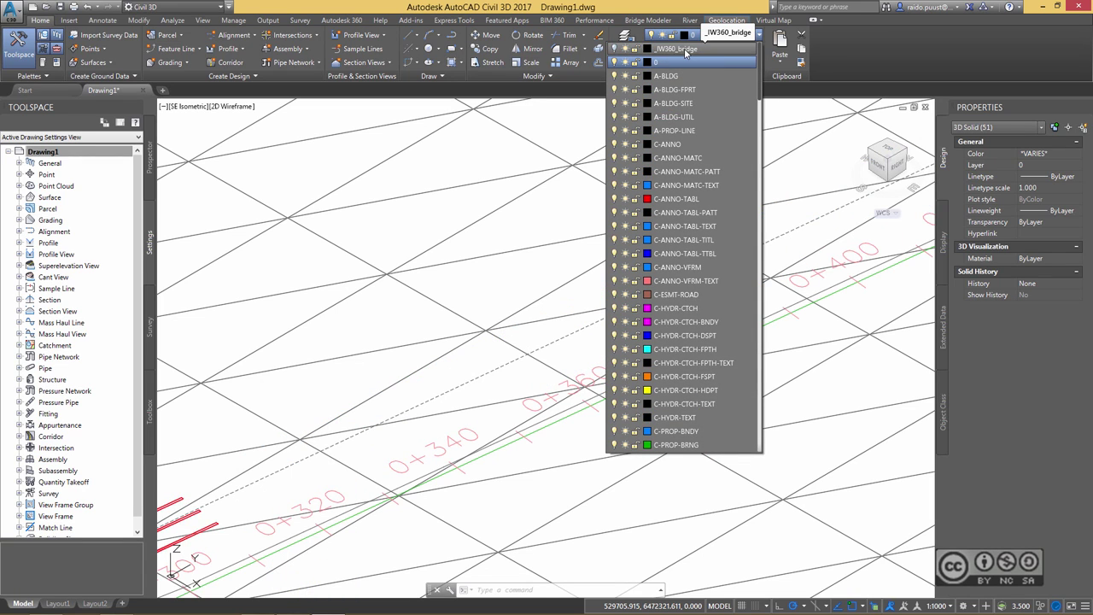
pyautogui.click(685, 50)
pyautogui.press('Escape')
pyautogui.click(570, 272)
pyautogui.click(568, 308)
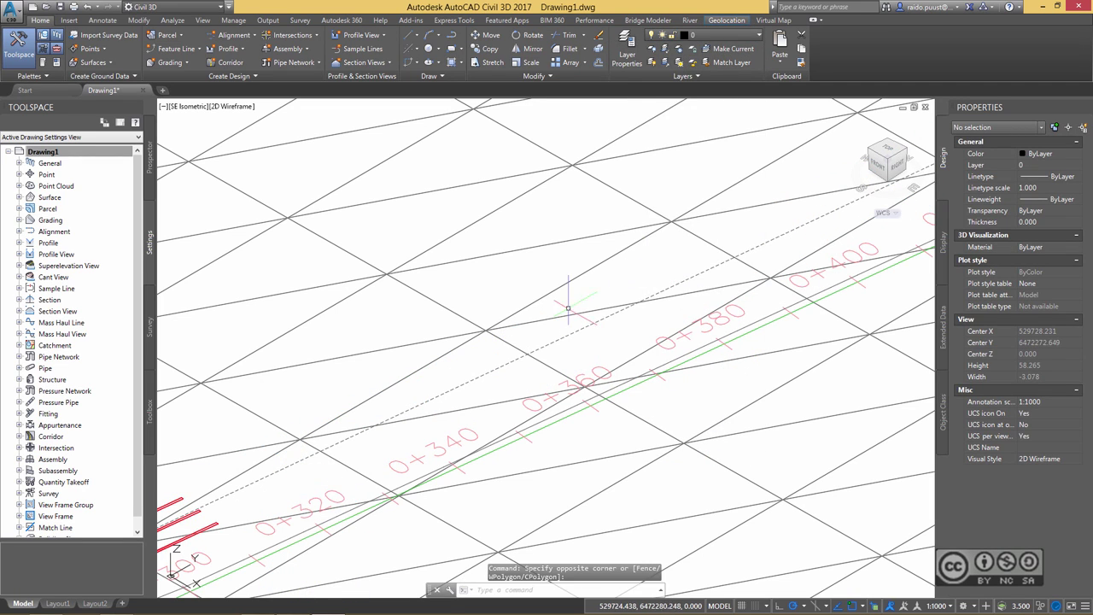
# Step: Move the three remaining red girder meshes near station 0+280 to the _IW360_bridge layer
pyautogui.moveTo(568, 307); pyautogui.dragTo(592, 434, button='middle')
pyautogui.scroll(2, 504, 380)
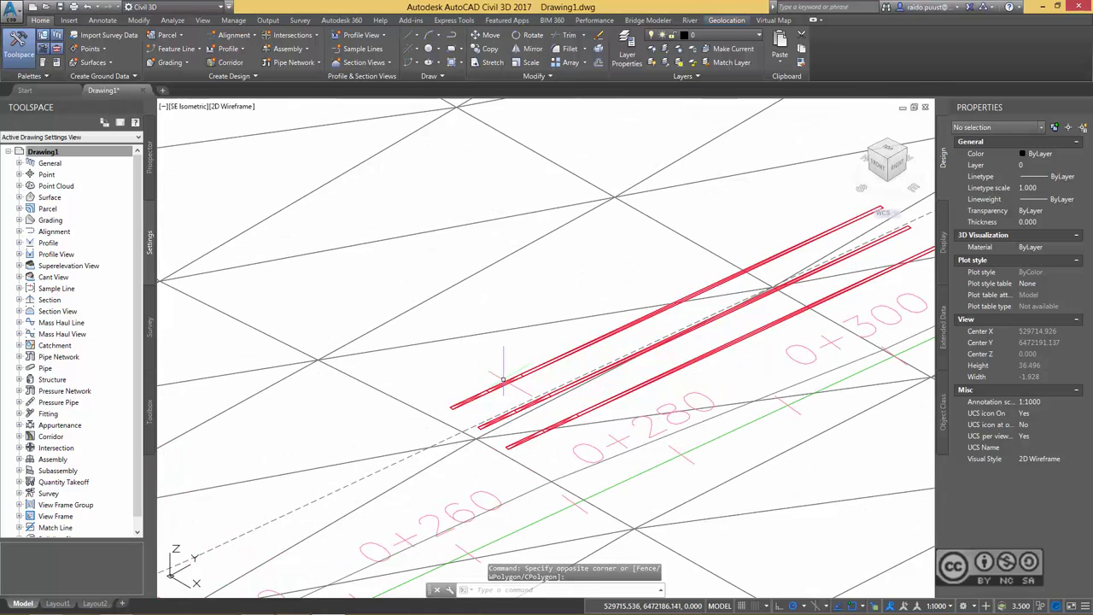
pyautogui.click(504, 380)
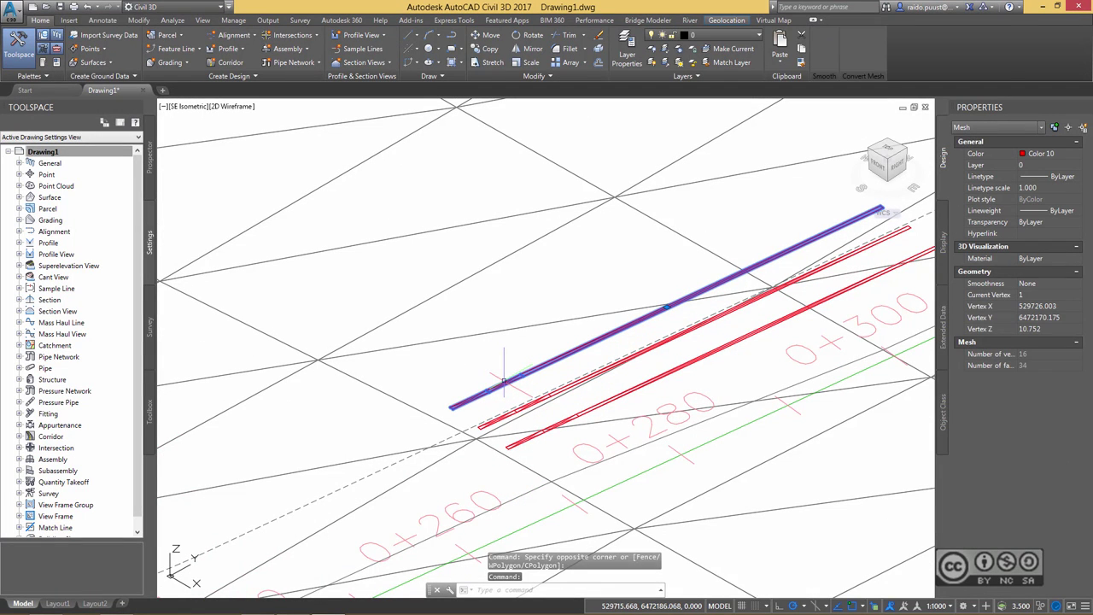
pyautogui.click(513, 411)
pyautogui.click(516, 442)
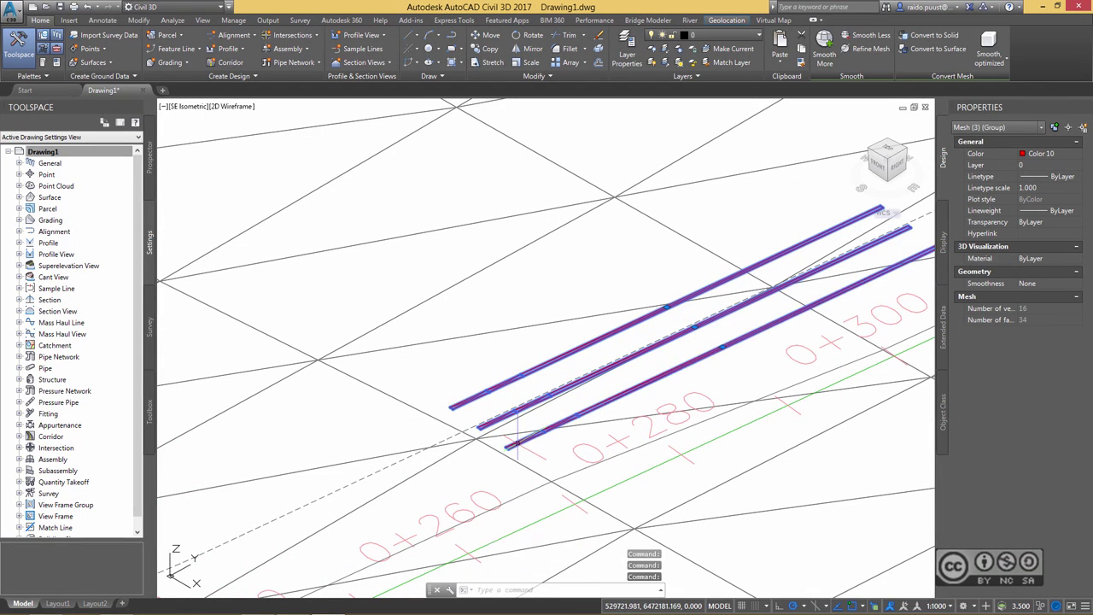
pyautogui.rightClick(568, 270)
pyautogui.click(603, 405)
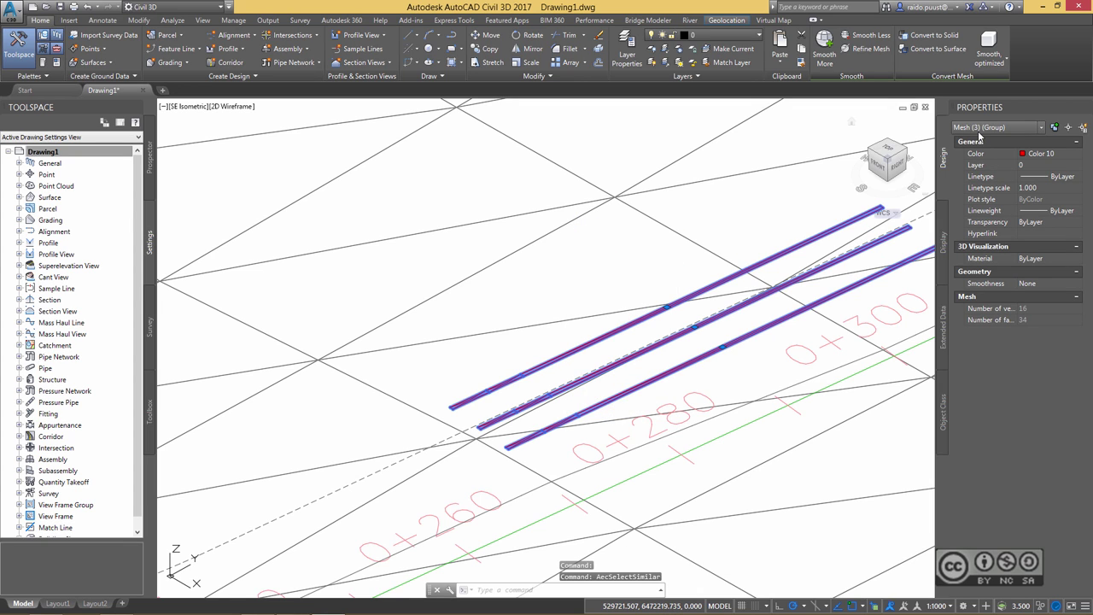
pyautogui.click(747, 37)
pyautogui.scroll(1, 660, 55)
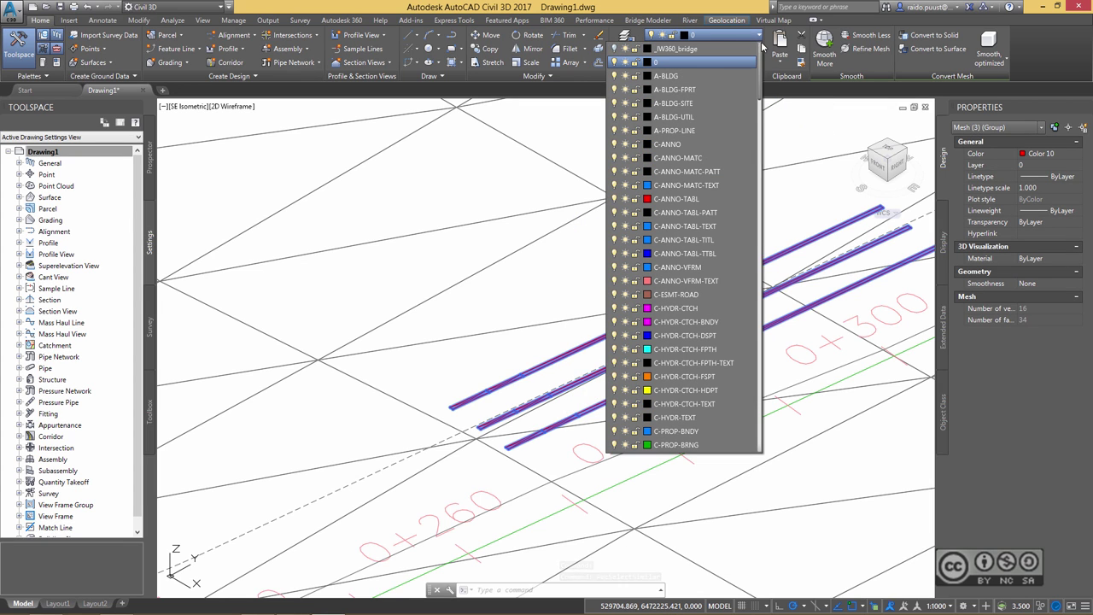
pyautogui.click(660, 55)
pyautogui.scroll(-5, 546, 359)
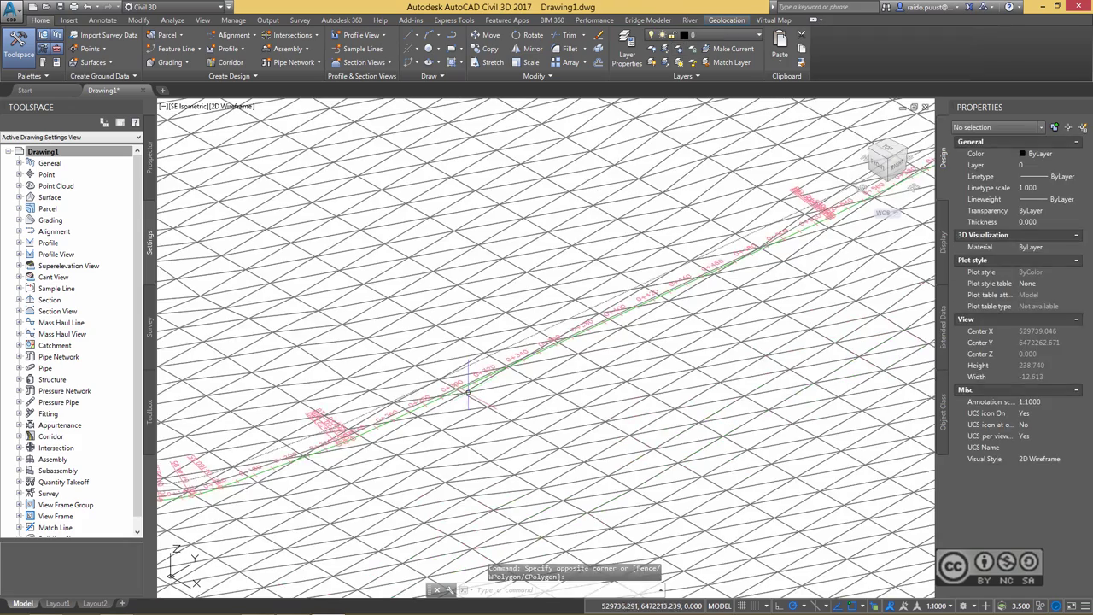
pyautogui.click(395, 386)
pyautogui.scroll(2, 549, 353)
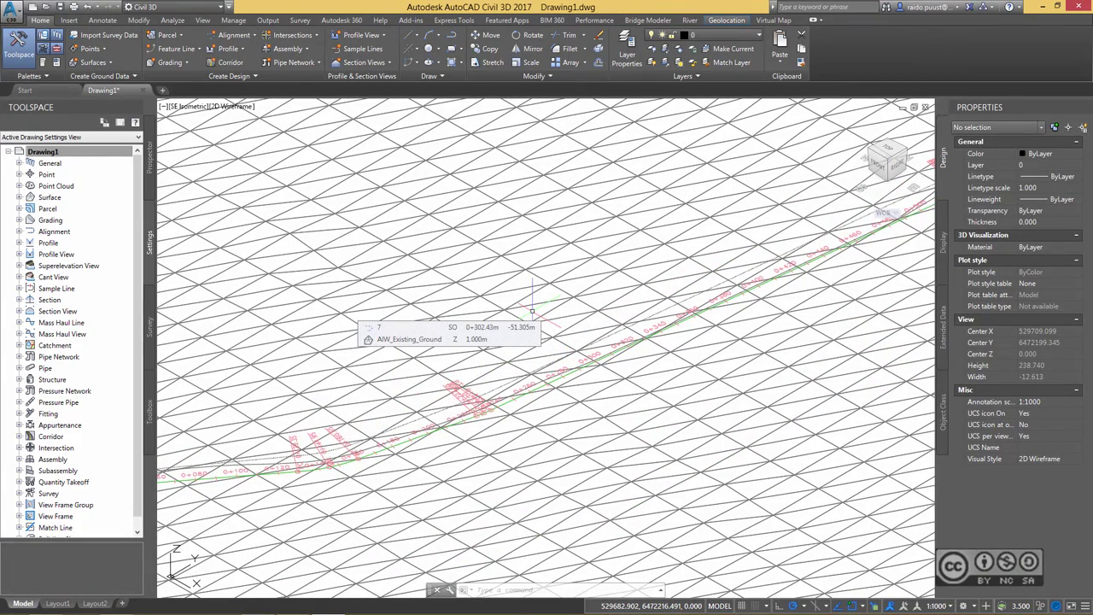
pyautogui.scroll(2, 531, 310)
pyautogui.scroll(2, 483, 395)
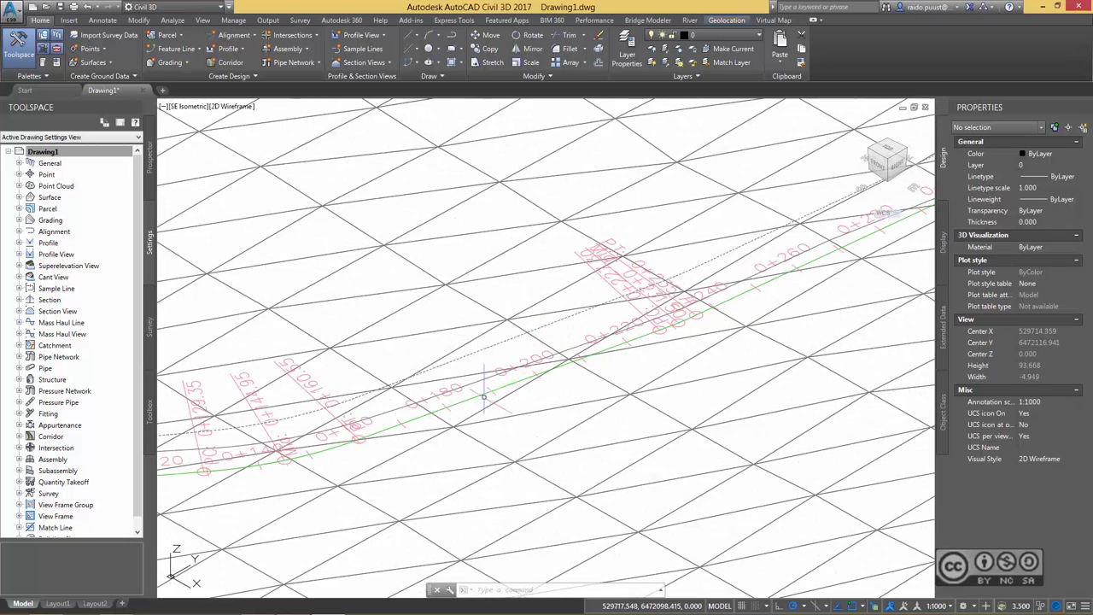
pyautogui.moveTo(464, 400)
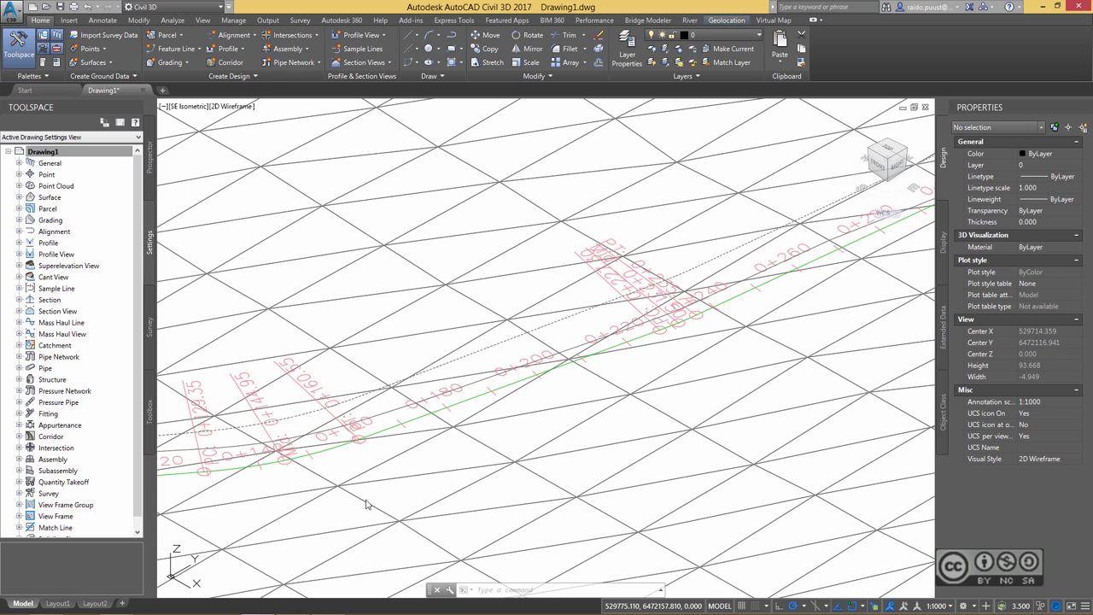
# Step: Switch to InfraWorks 360 and set the start station of Bridge 1 on Road 7 to 240 m
pyautogui.click(281, 605)
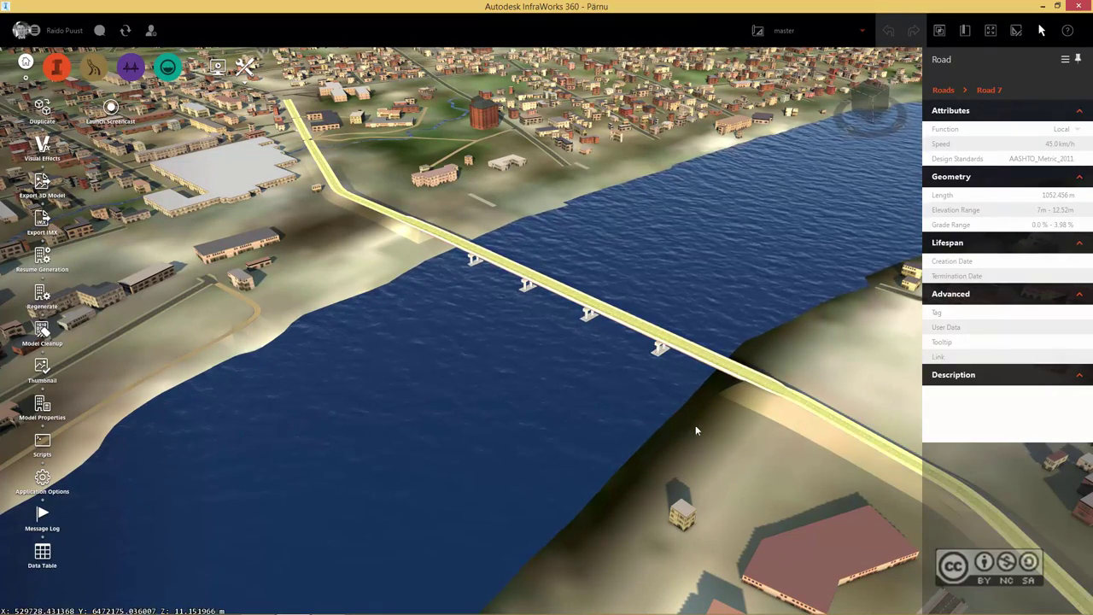
pyautogui.scroll(2, 708, 371)
pyautogui.scroll(2, 708, 345)
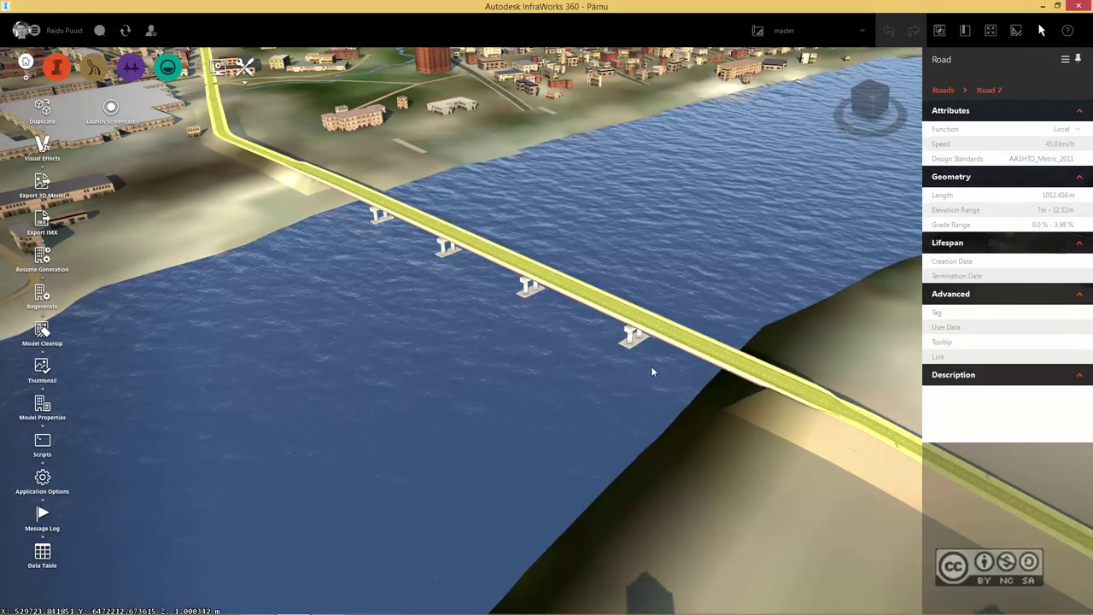
pyautogui.click(770, 379)
pyautogui.scroll(1, 777, 381)
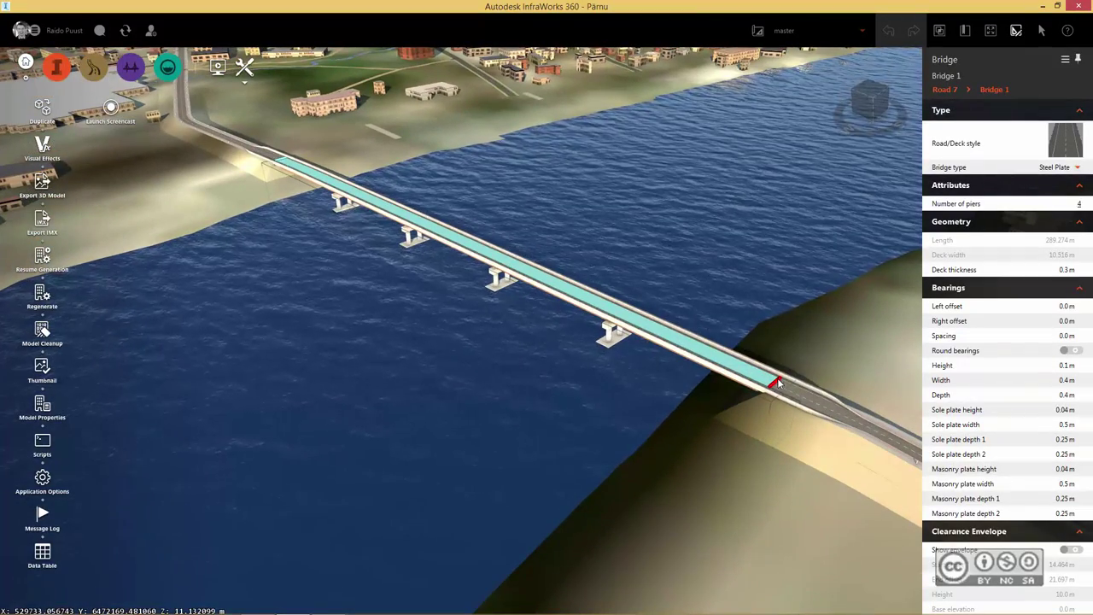
pyautogui.moveTo(777, 379)
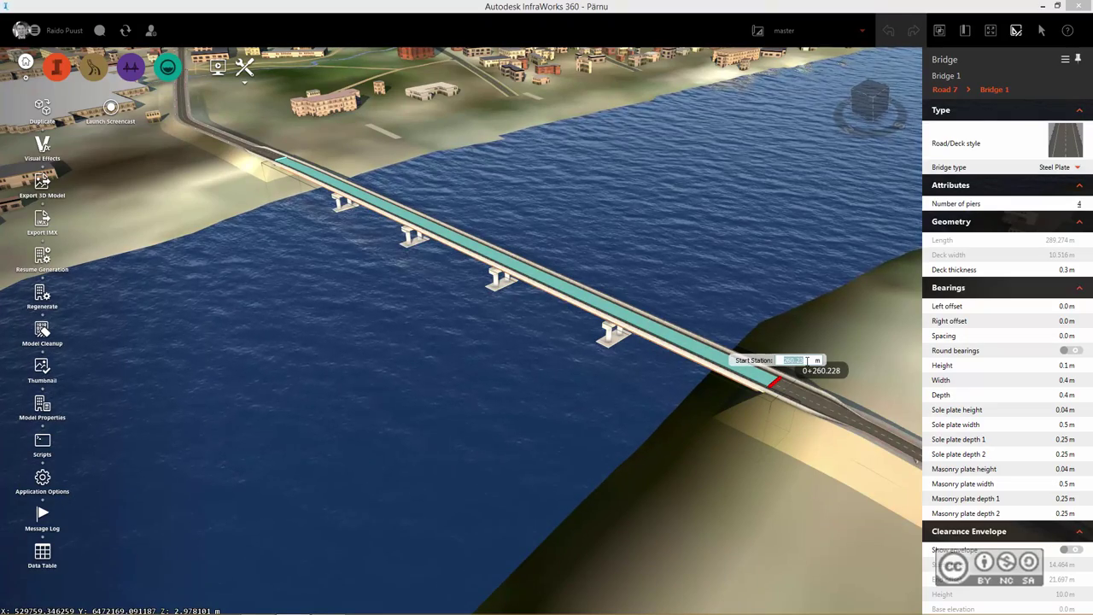
pyautogui.write('240')
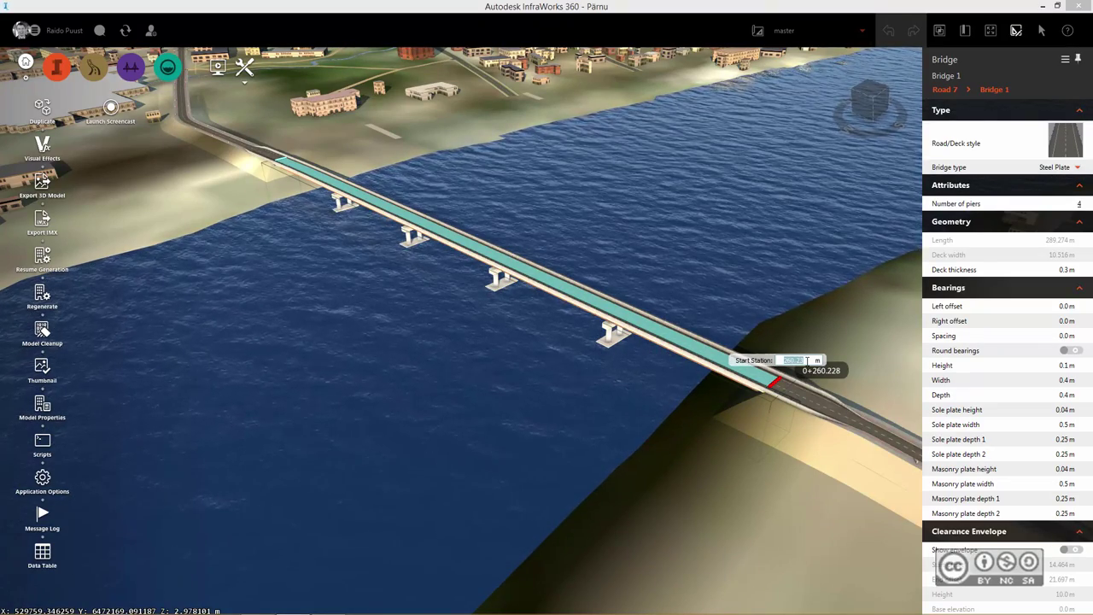
pyautogui.press('Return')
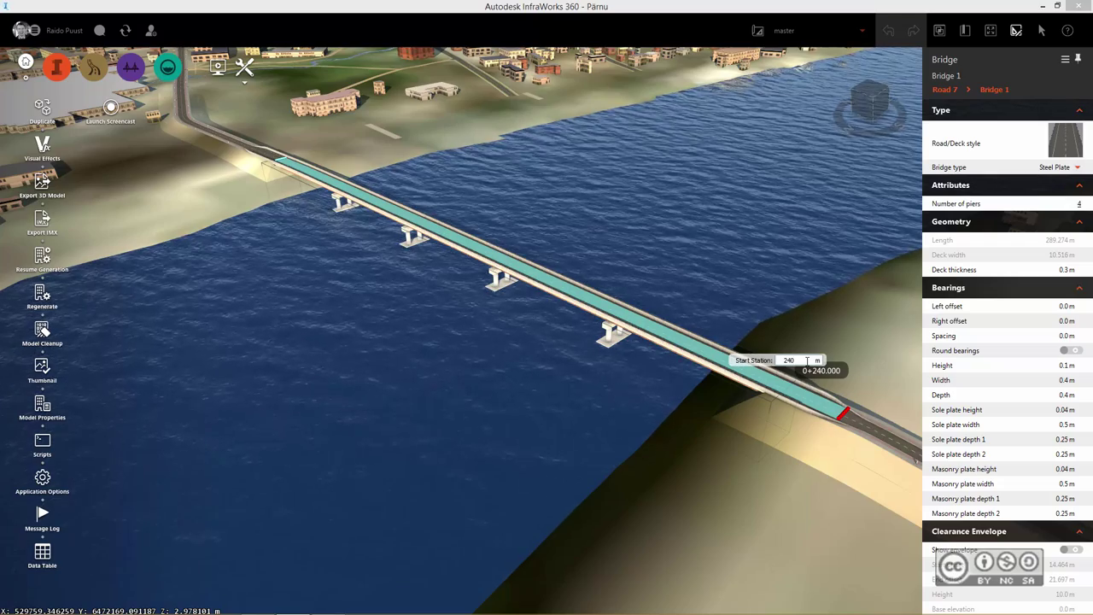
pyautogui.press('Return')
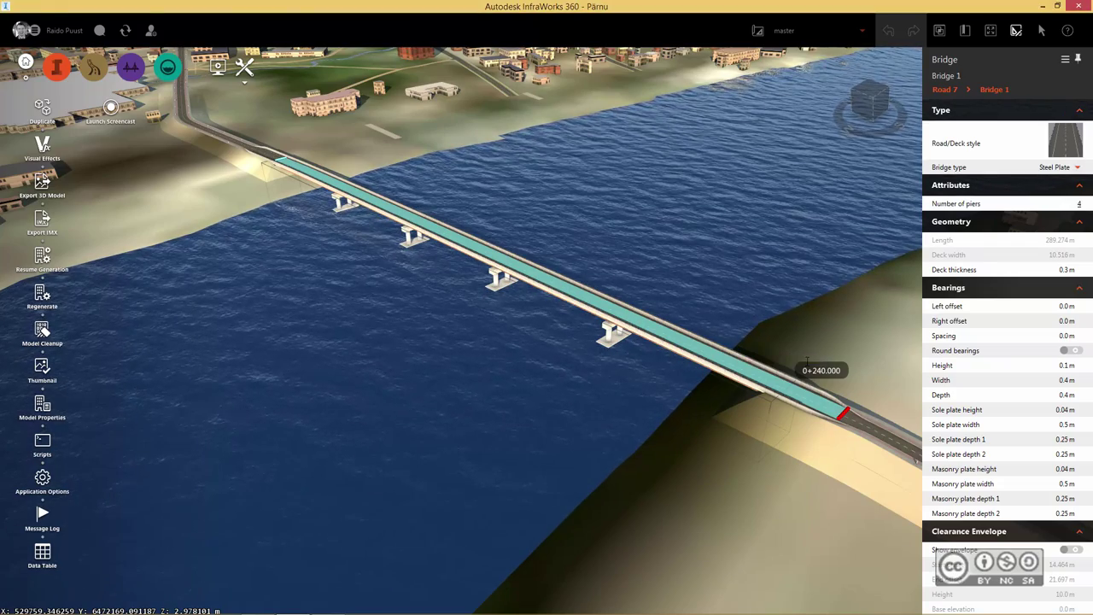
# Step: Set the end station of Bridge 1 at the far river bank to 560 m
pyautogui.scroll(3, 428, 339)
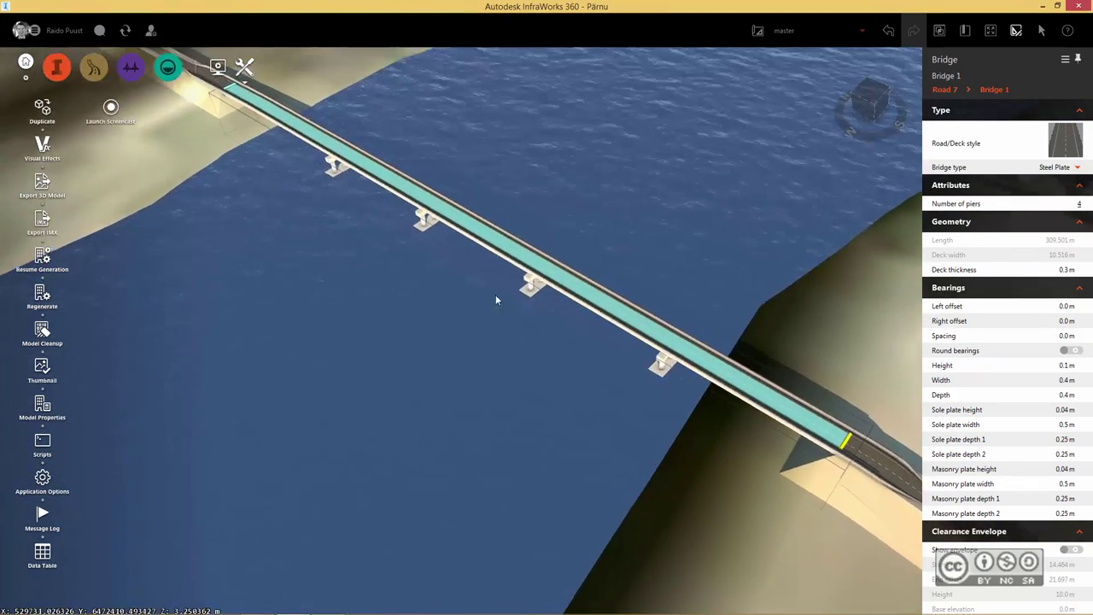
pyautogui.scroll(3, 487, 295)
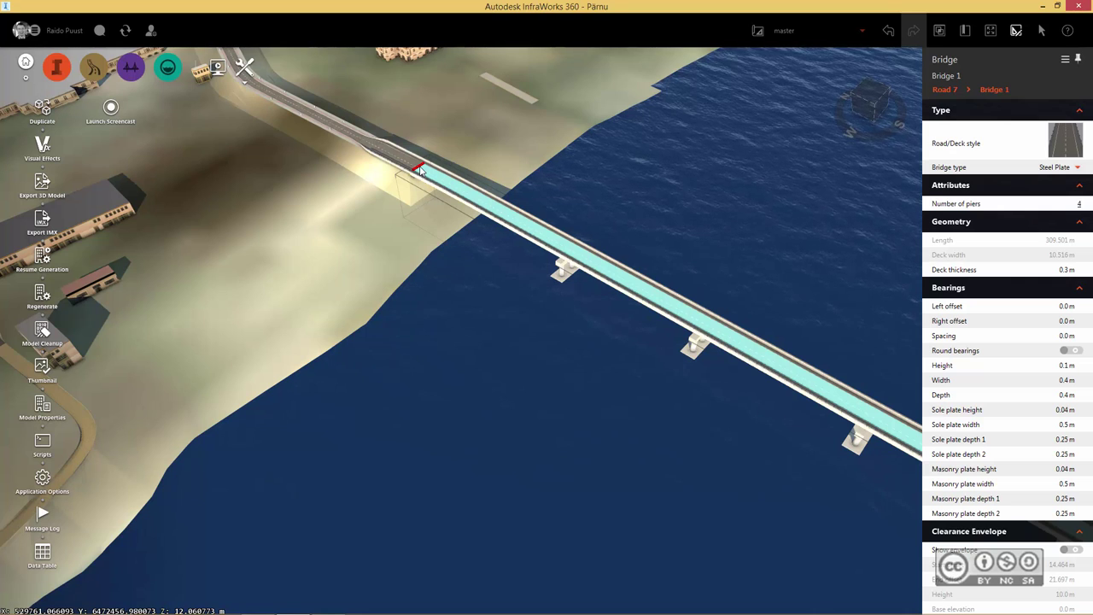
pyautogui.click(419, 168)
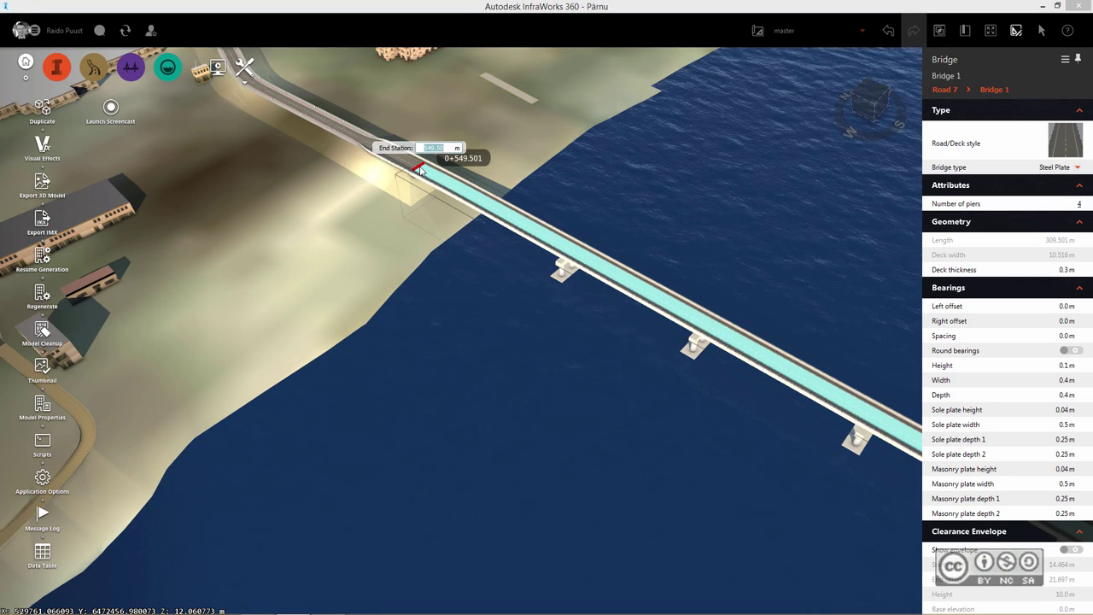
pyautogui.write('5')
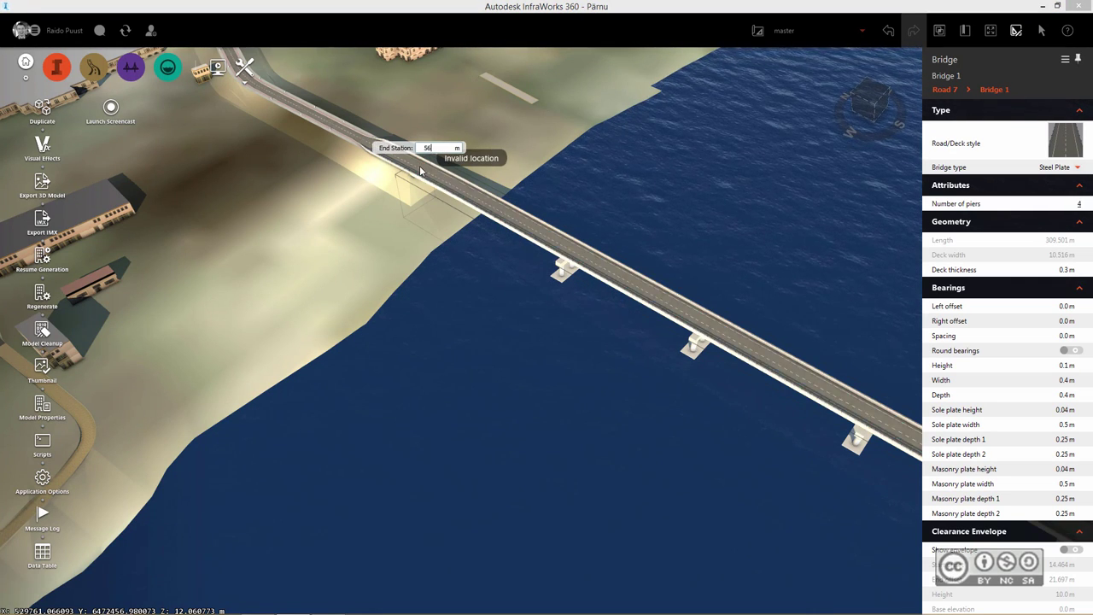
pyautogui.write('6')
pyautogui.press('Return')
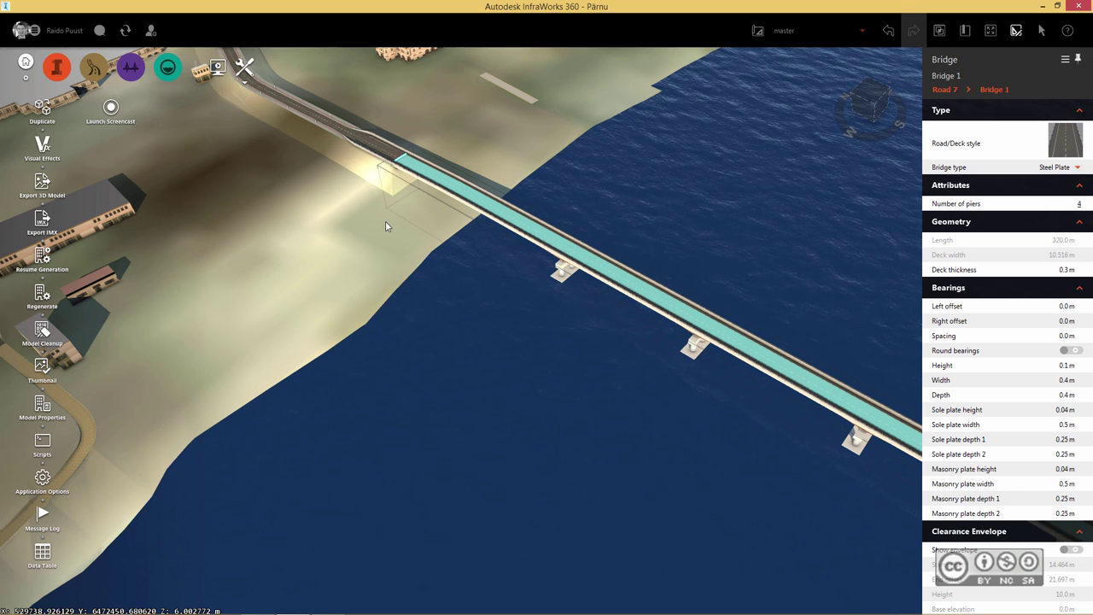
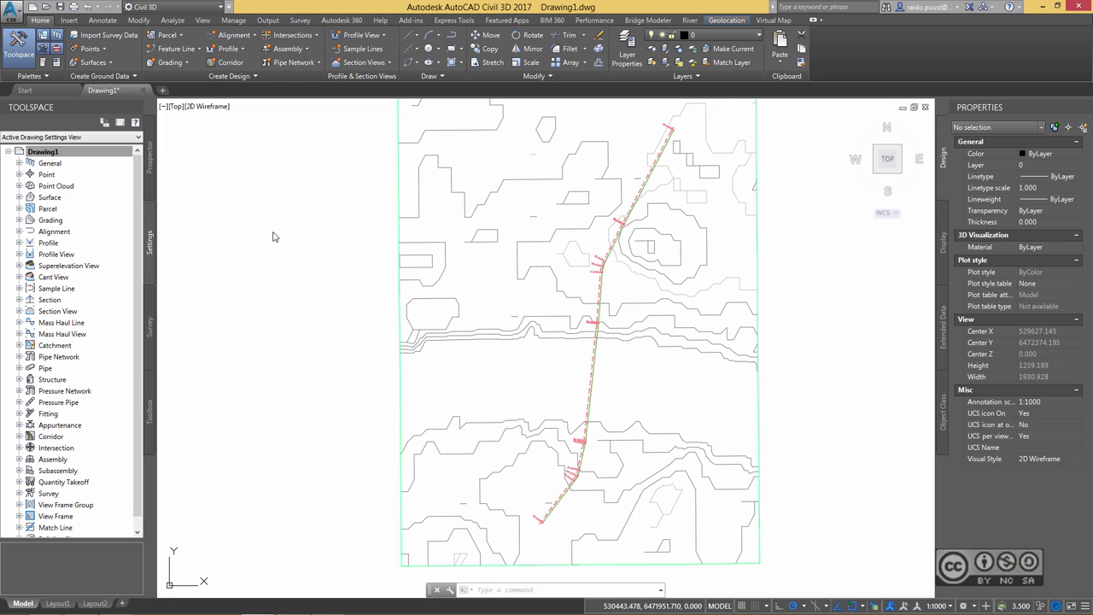
pyautogui.click(316, 241)
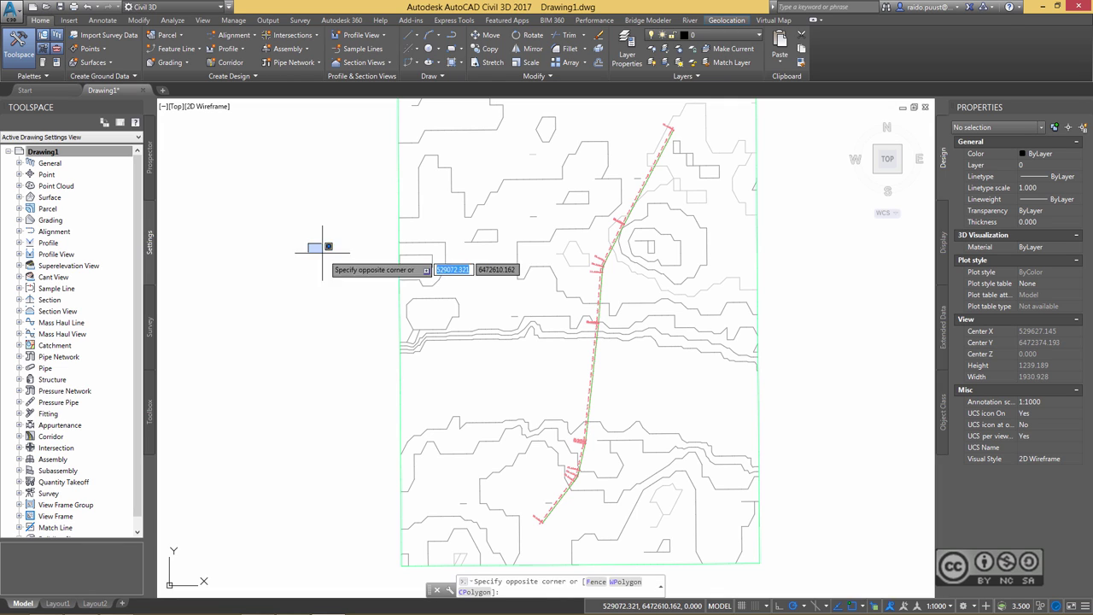
pyautogui.click(316, 280)
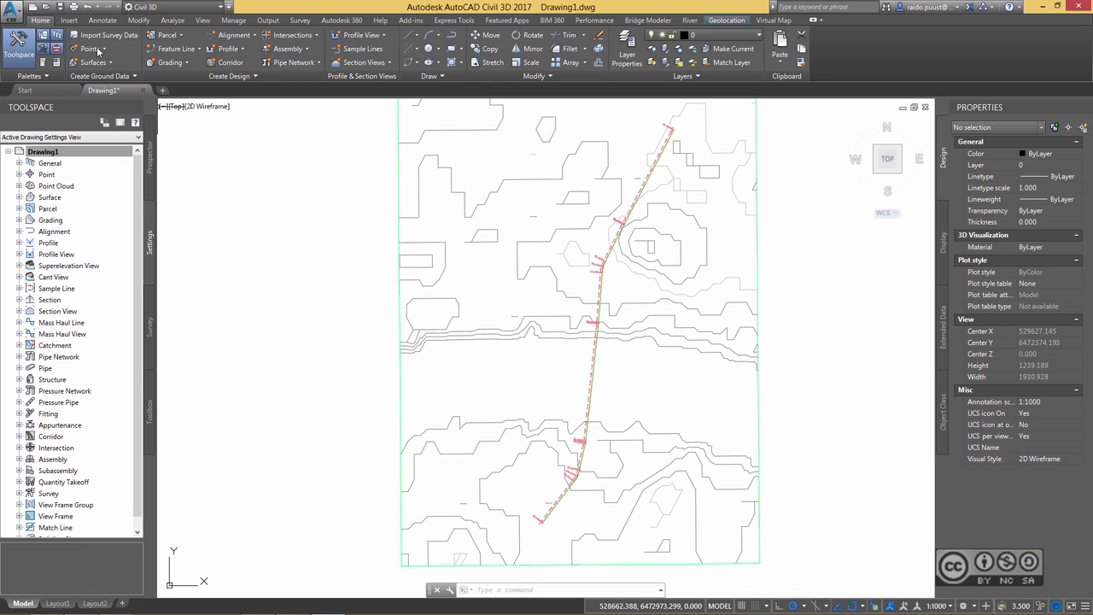
# Step: Create an assembly named Road and place its baseline in the empty area west of the surface
pyautogui.click(295, 49)
pyautogui.click(260, 73)
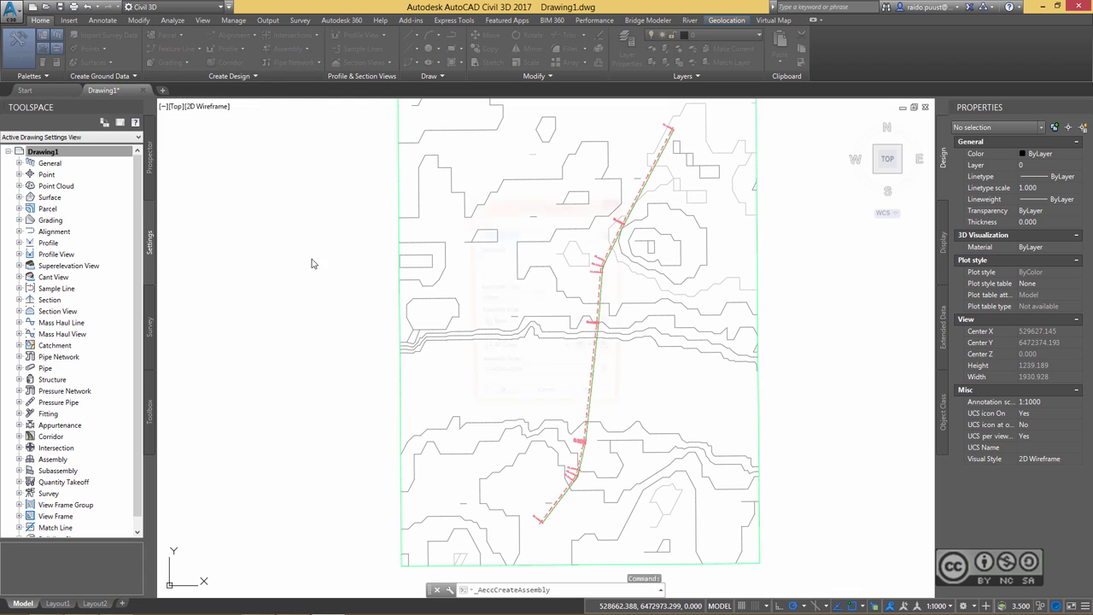
pyautogui.write('Road')
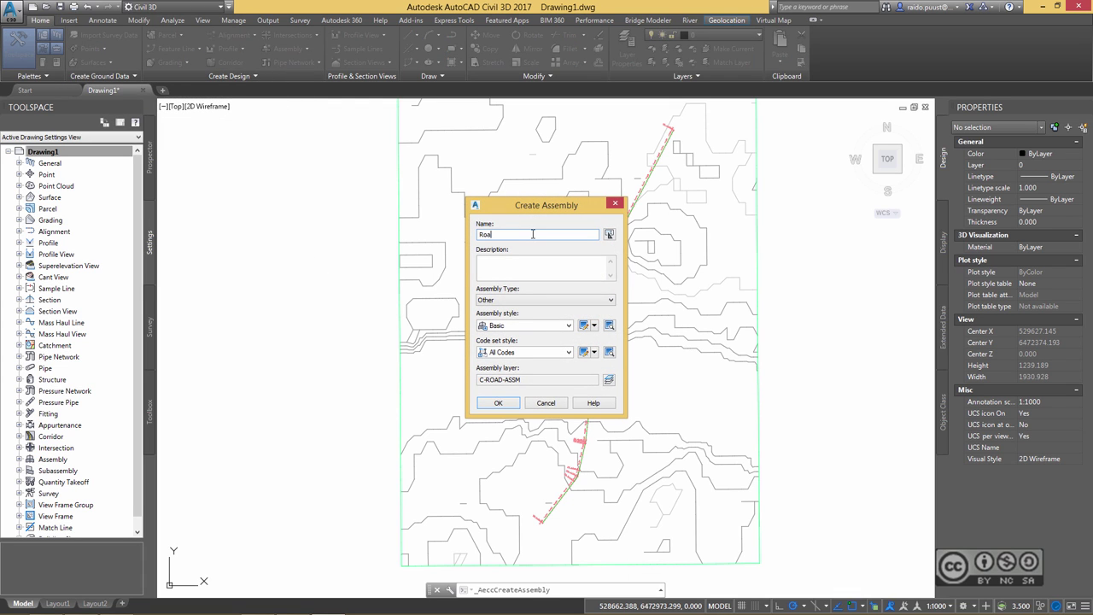
pyautogui.click(498, 402)
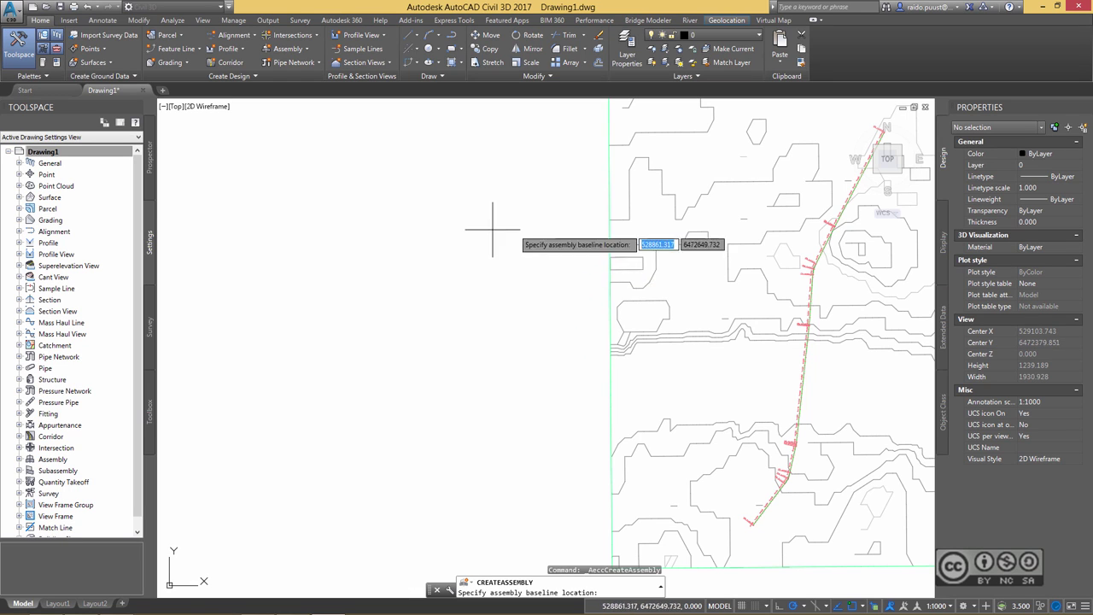
pyautogui.click(500, 234)
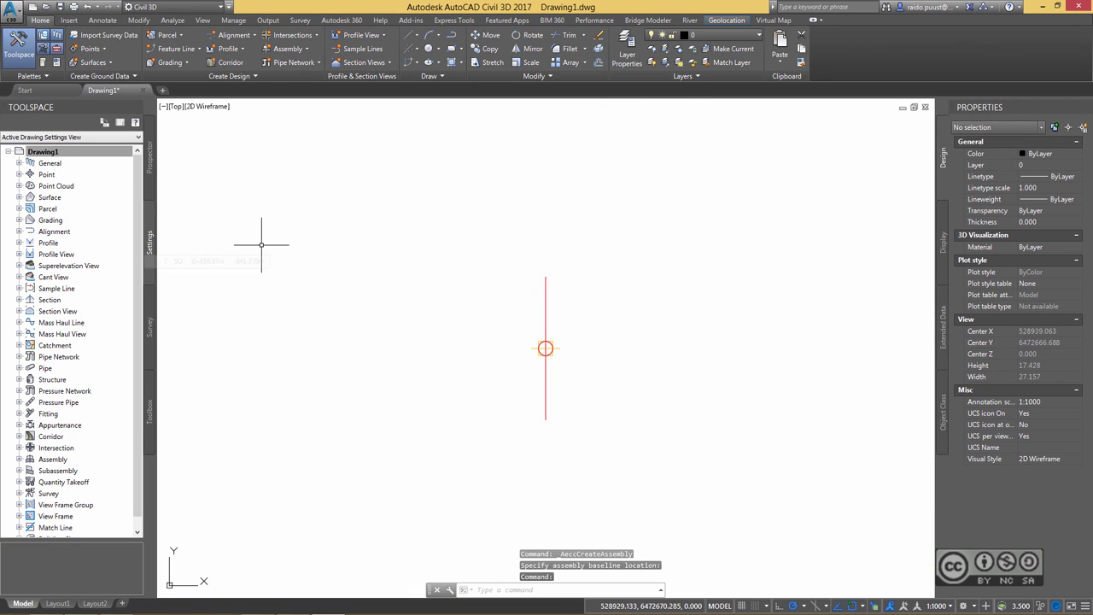
# Step: Add a right-side BasicLane subassembly, 3.6 m wide with a -2% slope, to the Road assembly's baseline marker
pyautogui.hotkey('ctrl', '3')
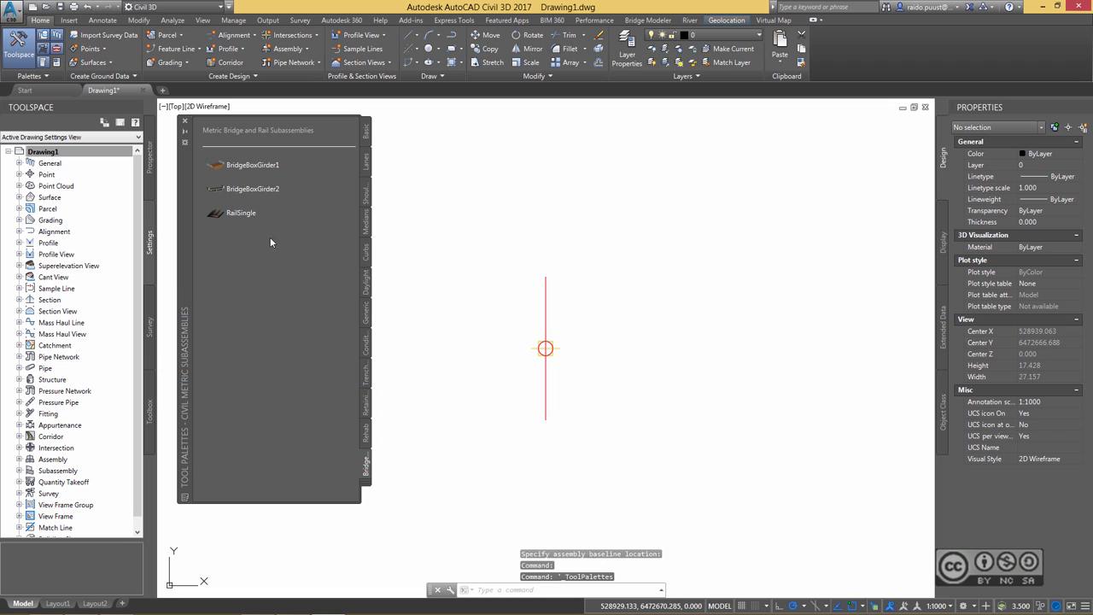
pyautogui.click(365, 133)
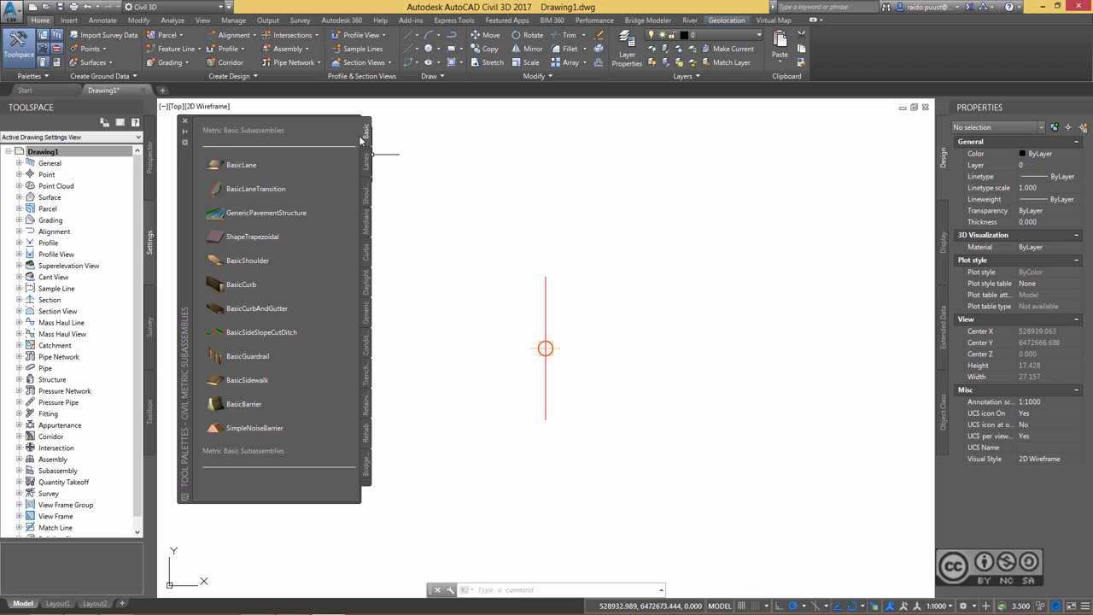
pyautogui.click(234, 166)
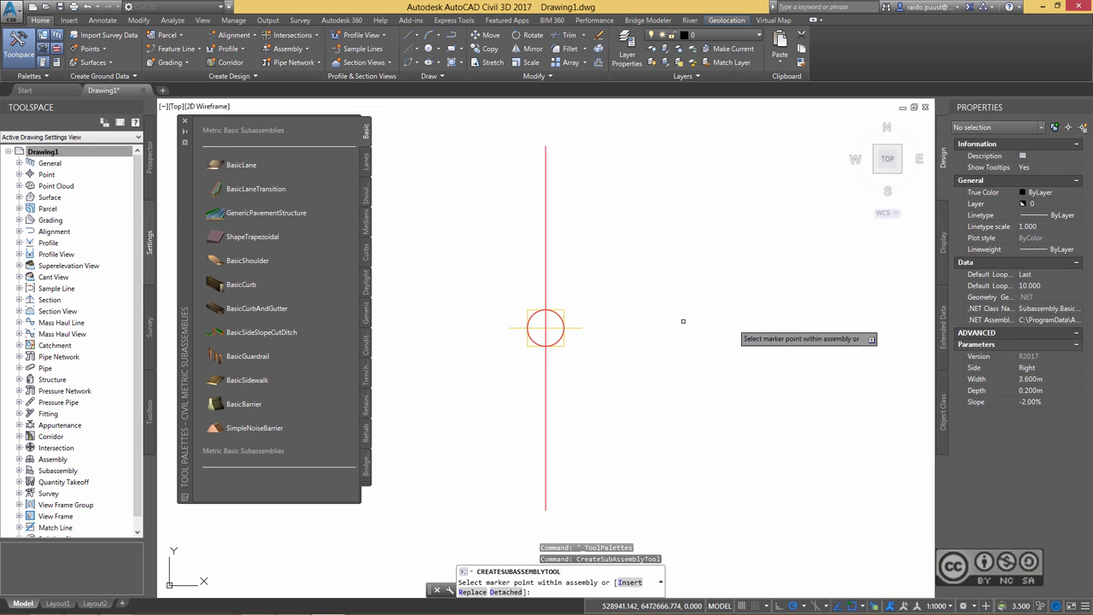
pyautogui.moveTo(735, 309); pyautogui.dragTo(654, 297, button='middle')
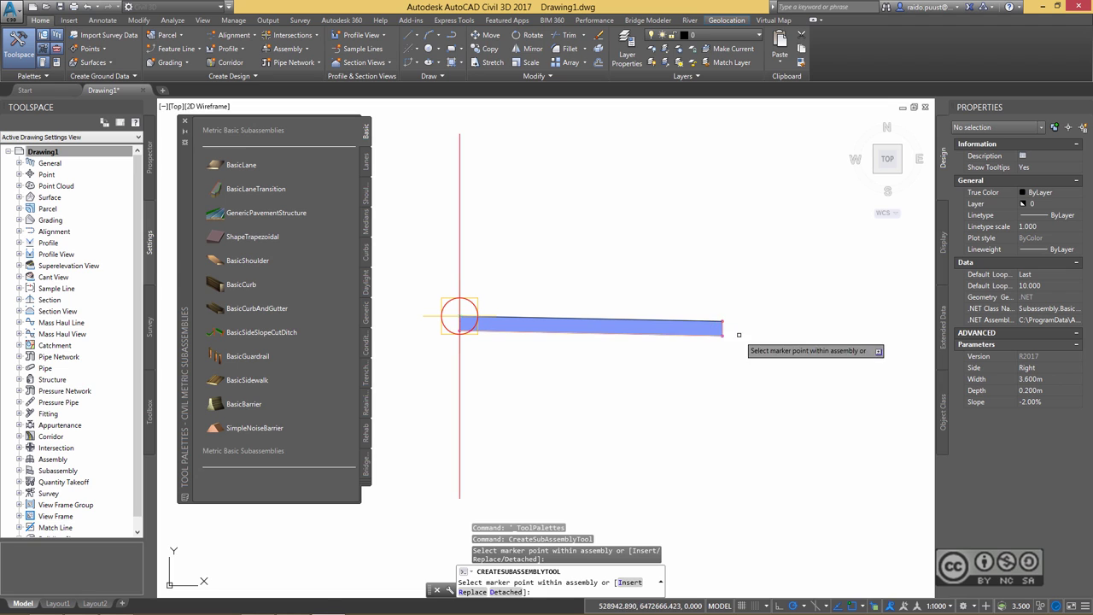
# Step: Attach a right-side BasicCurbAndGutter subassembly to the outer edge of the lane
pyautogui.click(243, 309)
pyautogui.click(723, 327)
pyautogui.moveTo(722, 327); pyautogui.dragTo(696, 342, button='middle')
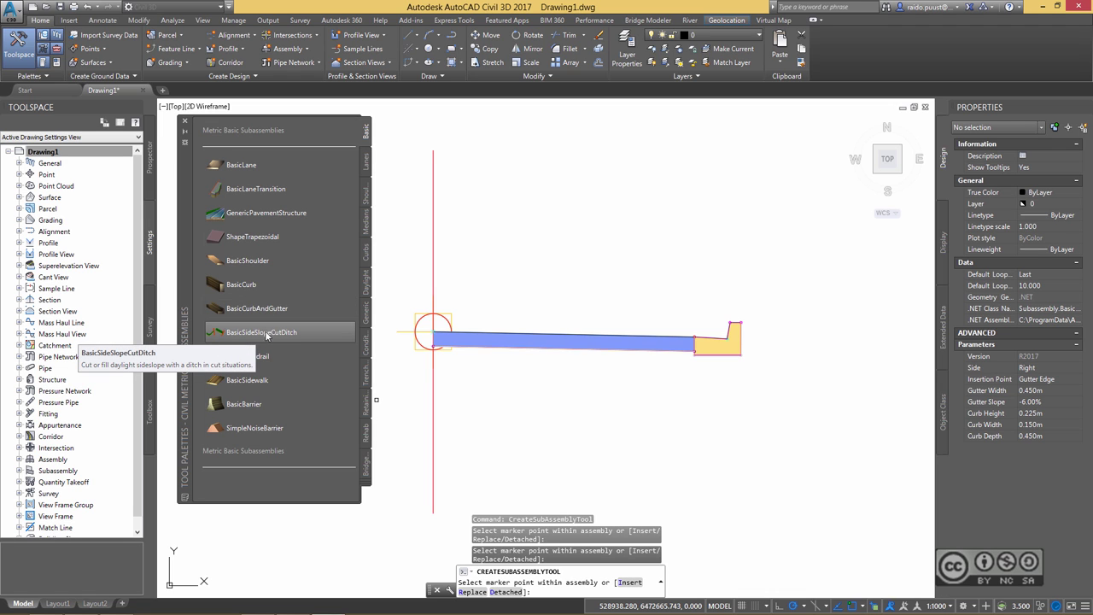
# Step: Attach a right-side BasicSideSlopeCutDitch subassembly to the top back point of the curb and end the placement
pyautogui.click(282, 334)
pyautogui.scroll(5, 794, 328)
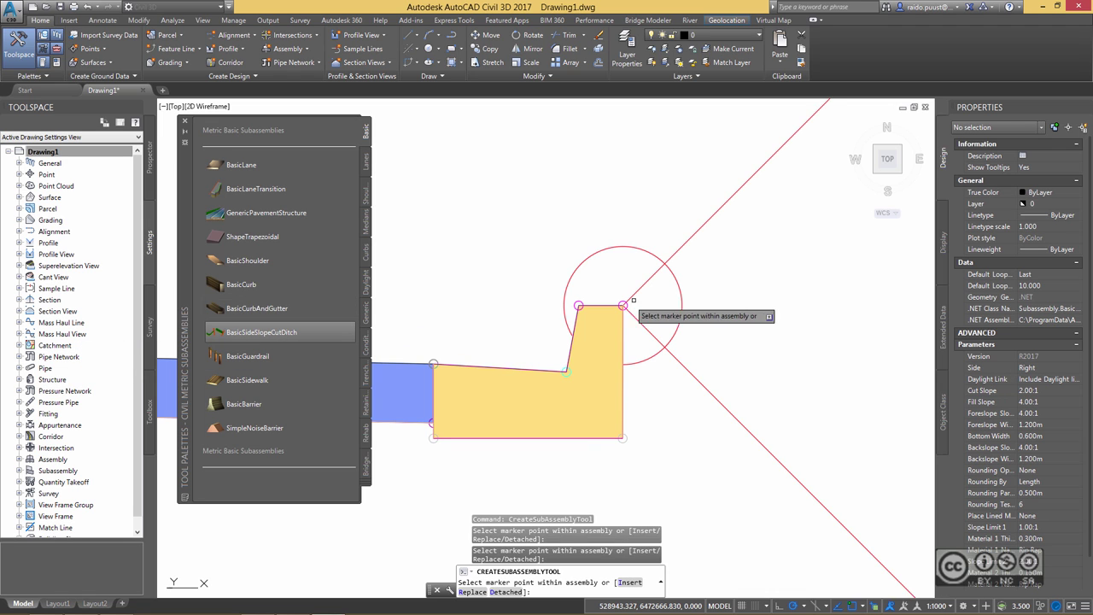
pyautogui.click(552, 307)
pyautogui.scroll(-8, 662, 381)
pyautogui.press('Escape')
# Step: Mirror the lane, curb-and-gutter and side slope subassemblies to the left side of the assembly about its baseline marker
pyautogui.click(737, 388)
pyautogui.click(632, 263)
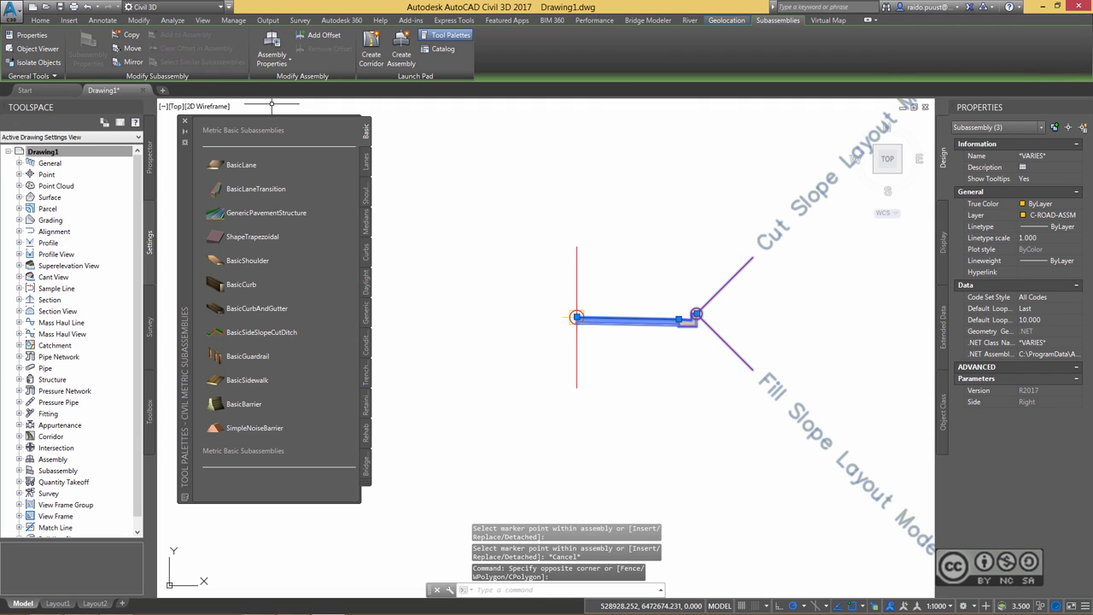
pyautogui.click(132, 63)
pyautogui.click(576, 317)
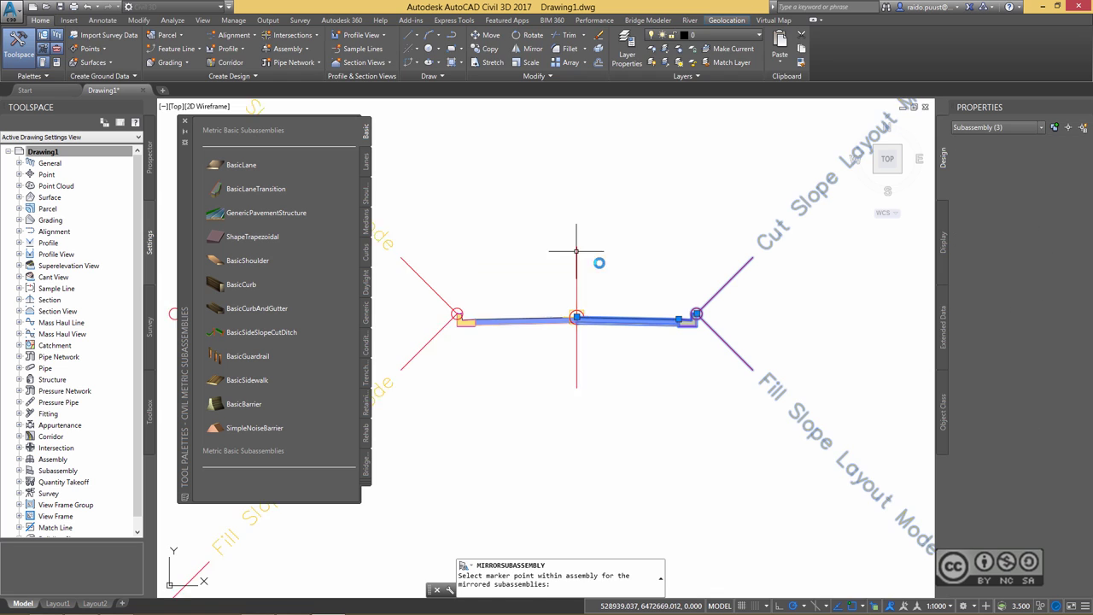
pyautogui.click(585, 232)
pyautogui.press('Escape')
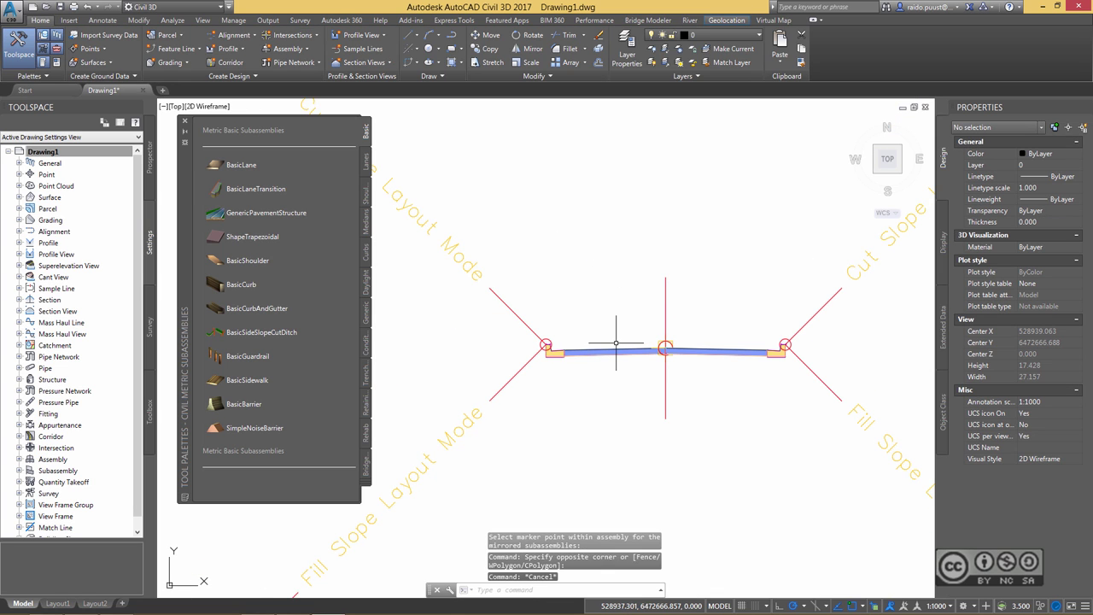
# Step: Examine the width, depth and slope parameters of the right and left BasicLane subassemblies, and clear the selection
pyautogui.moveTo(703, 402); pyautogui.dragTo(693, 364, button='middle')
pyautogui.click(717, 313)
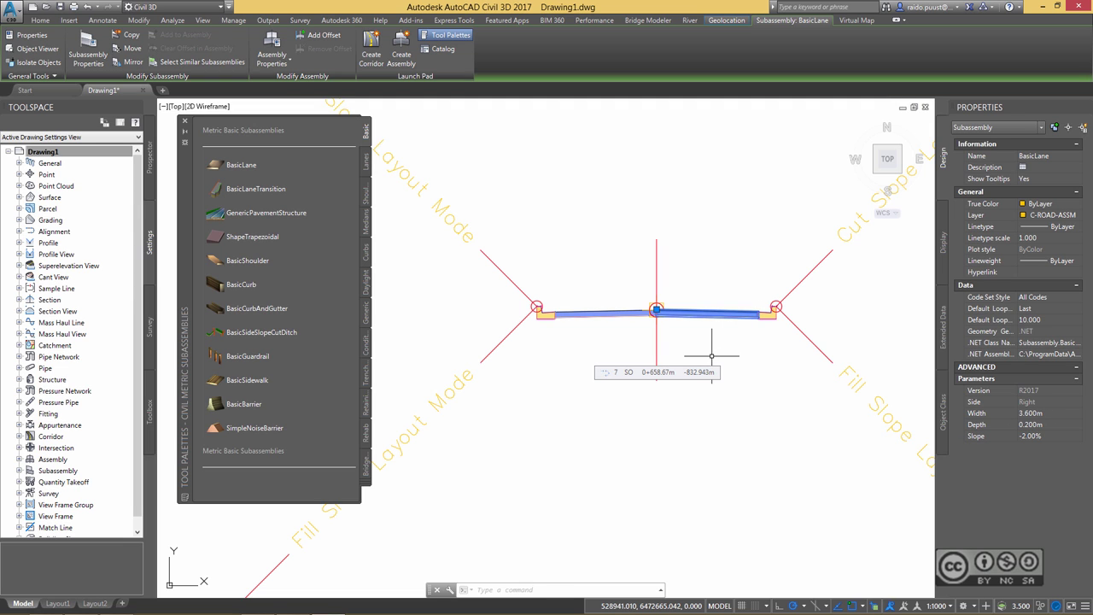
pyautogui.moveTo(744, 381); pyautogui.dragTo(582, 362, button='middle')
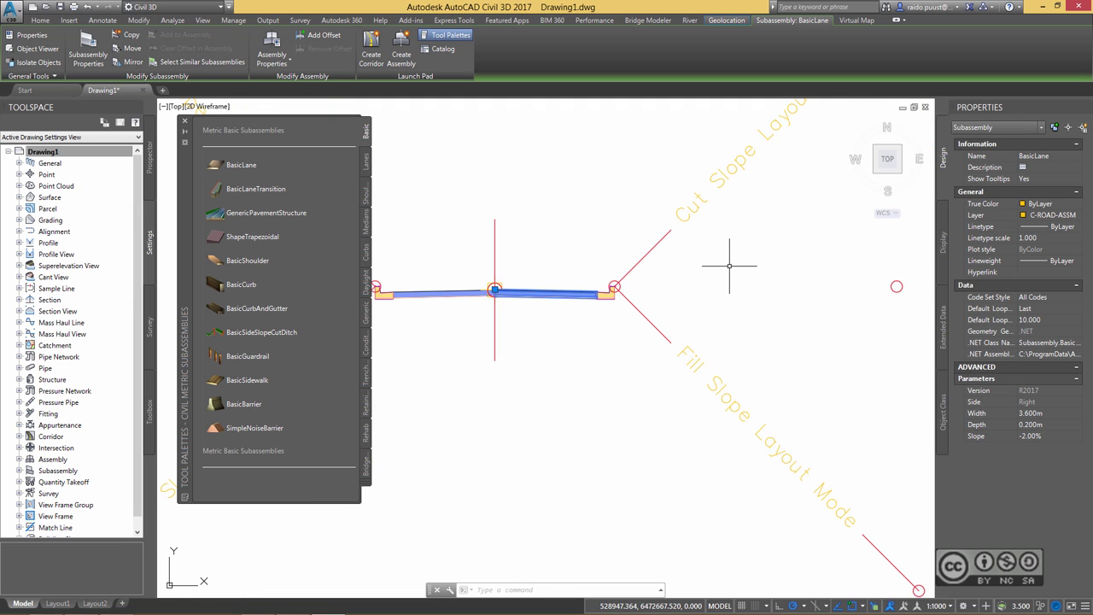
pyautogui.press('Escape')
pyautogui.click(577, 214)
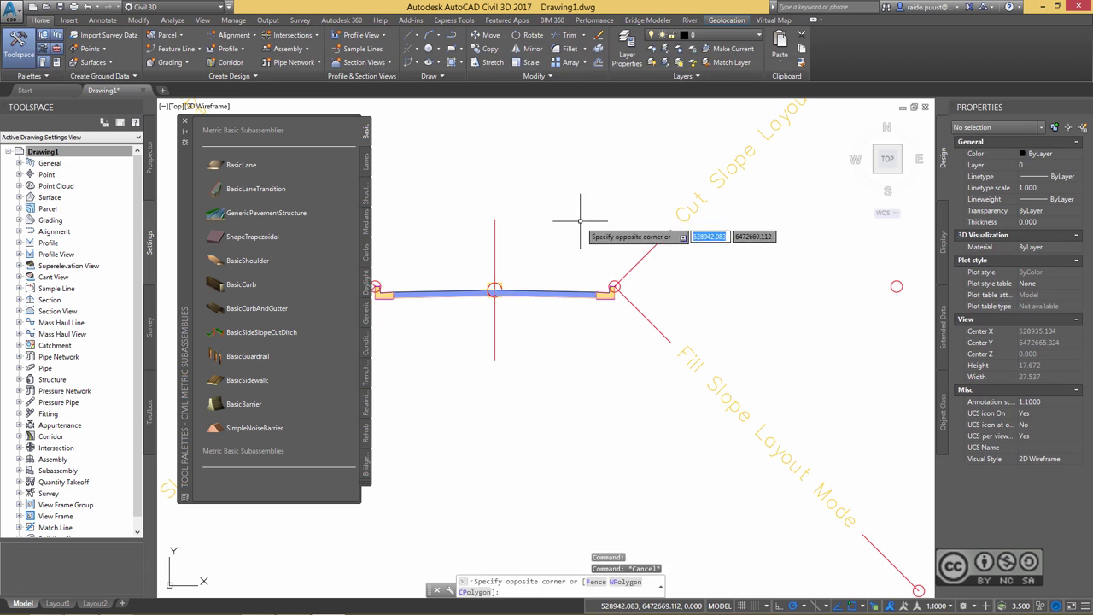
pyautogui.click(551, 274)
pyautogui.moveTo(545, 242); pyautogui.dragTo(610, 259, button='middle')
pyautogui.click(603, 308)
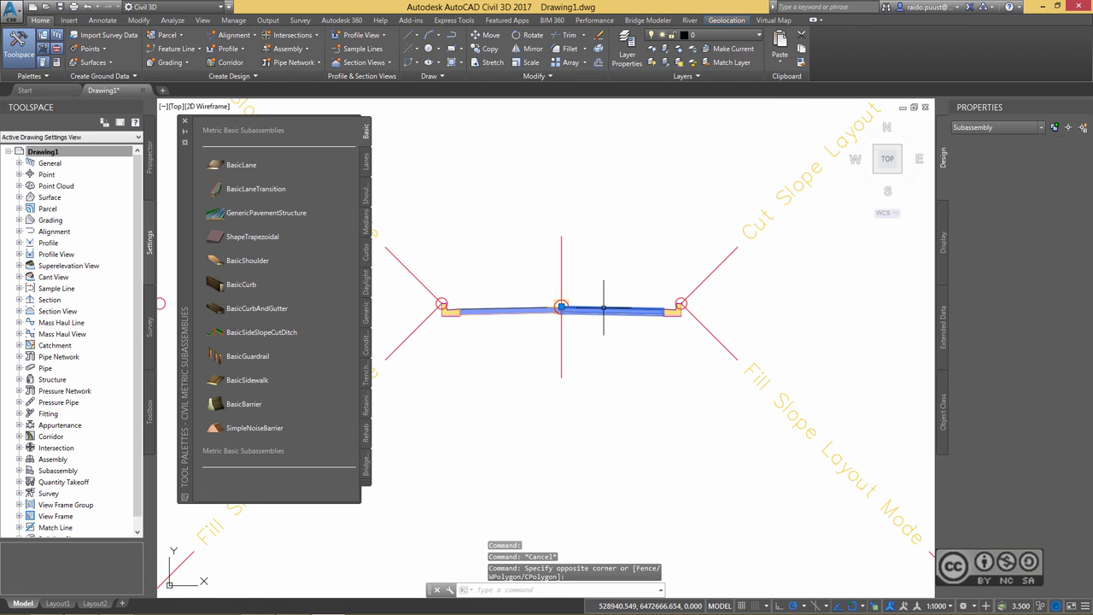
pyautogui.press('Escape')
pyautogui.click(489, 308)
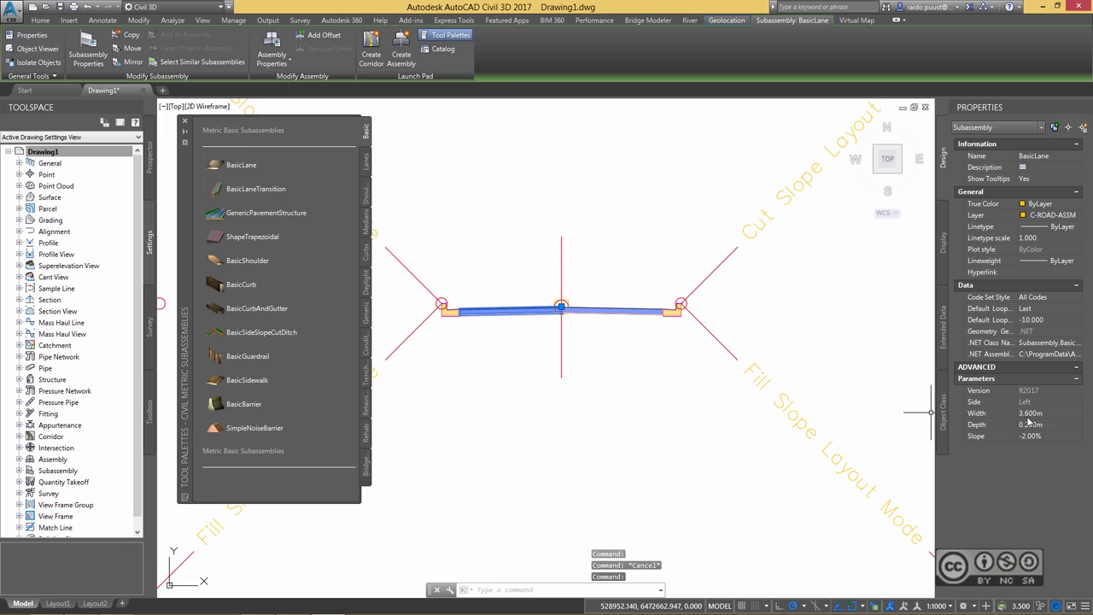
pyautogui.press('Escape')
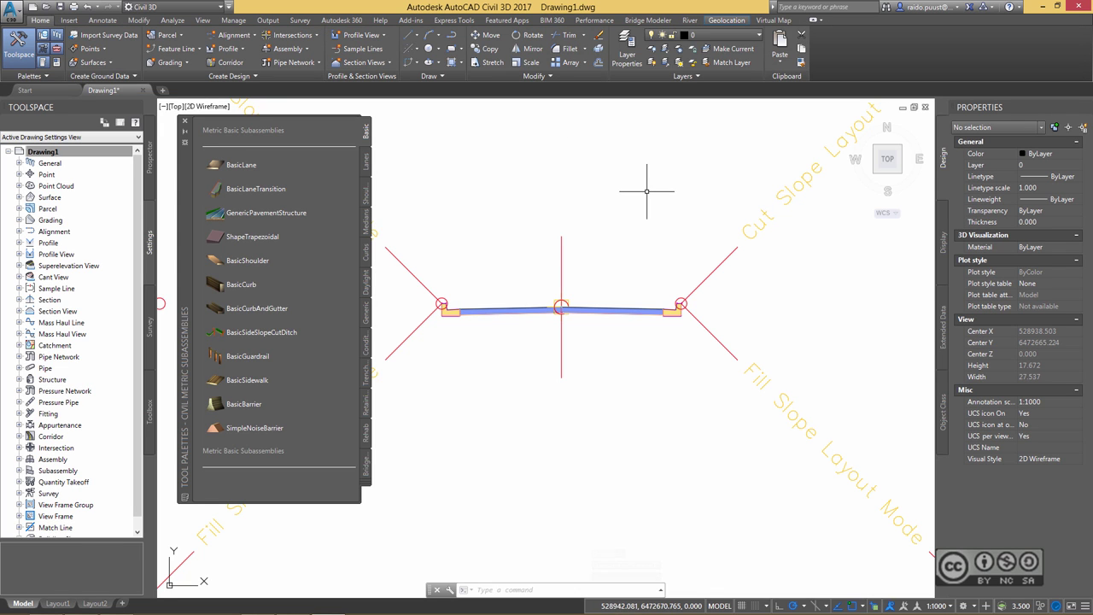
pyautogui.scroll(-5, 647, 191)
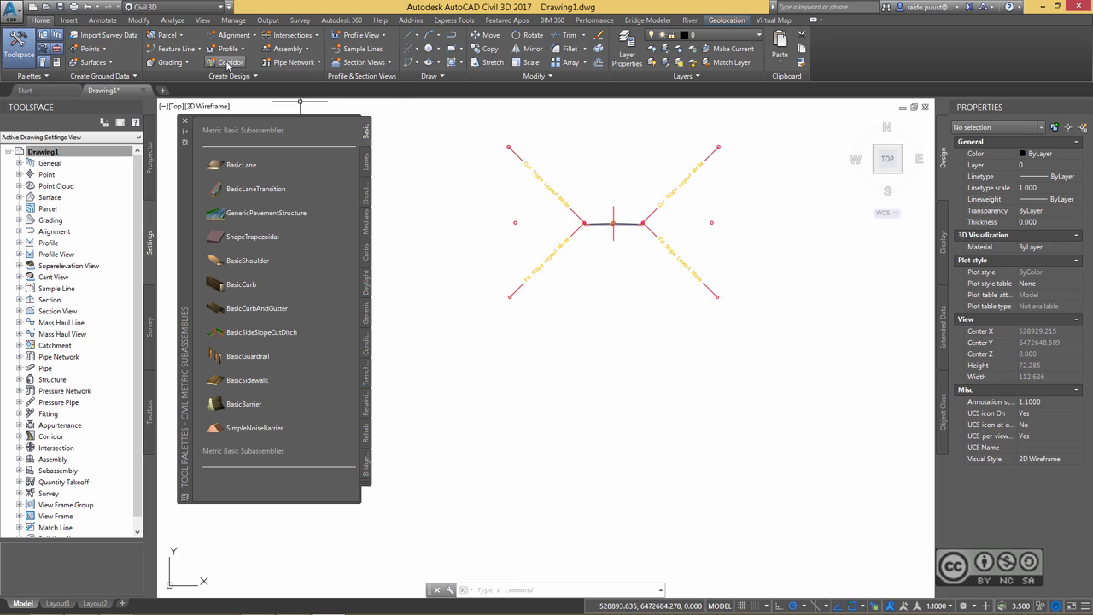
# Step: Create an assembly named Bridge and place its baseline below the road assembly
pyautogui.click(284, 52)
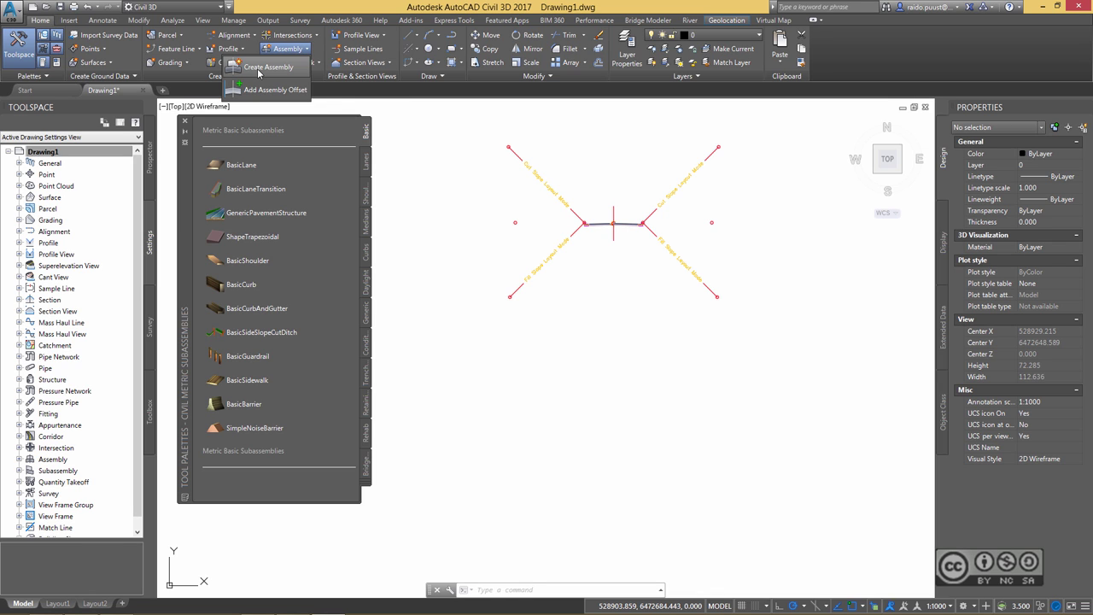
pyautogui.click(259, 68)
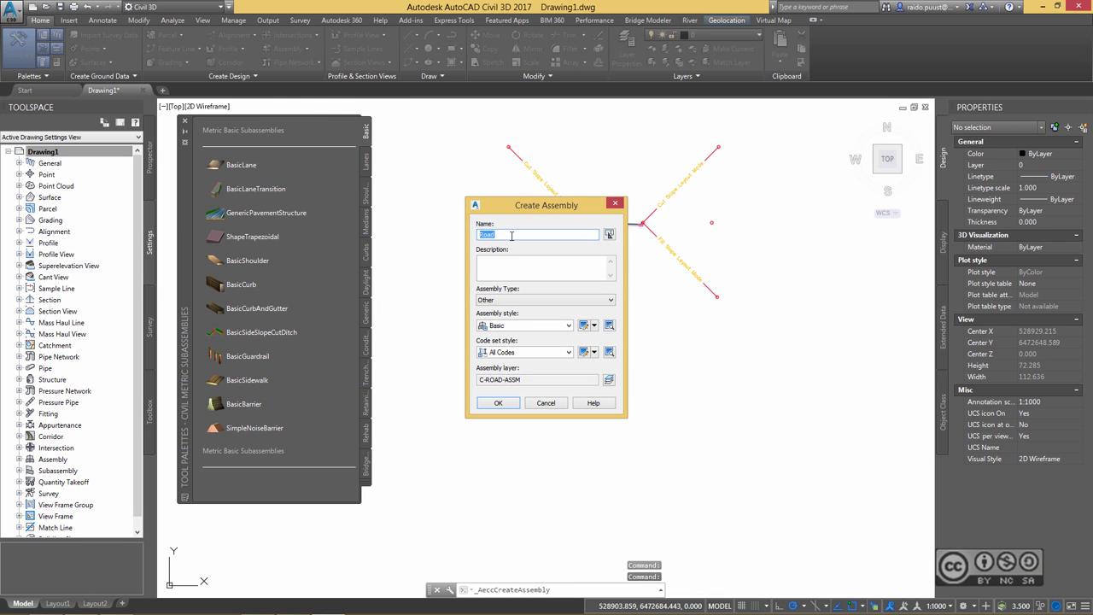
pyautogui.write('Bridge')
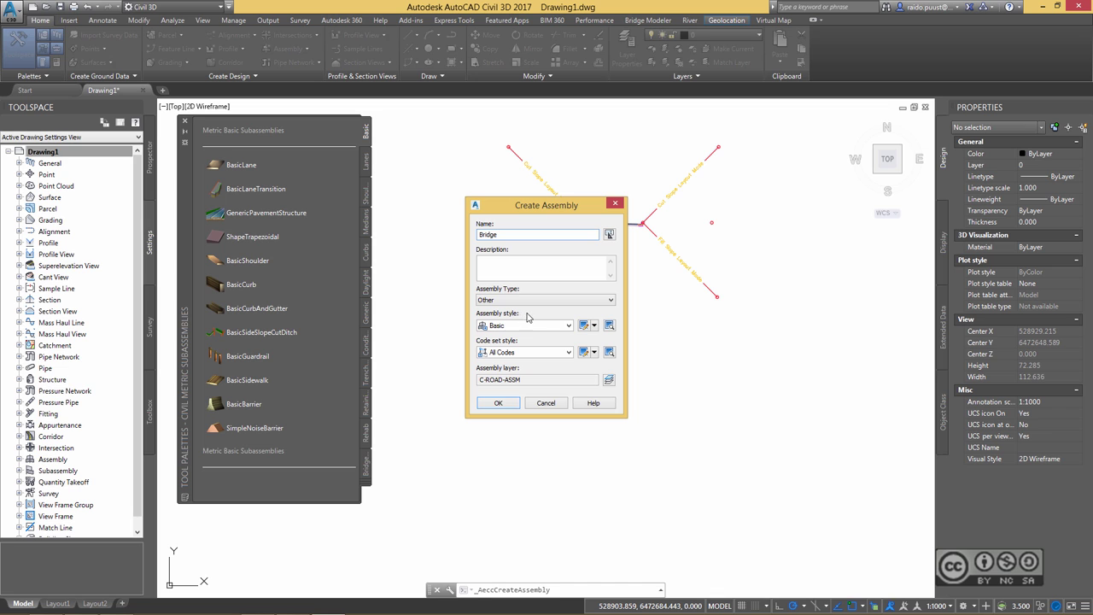
pyautogui.press('Return')
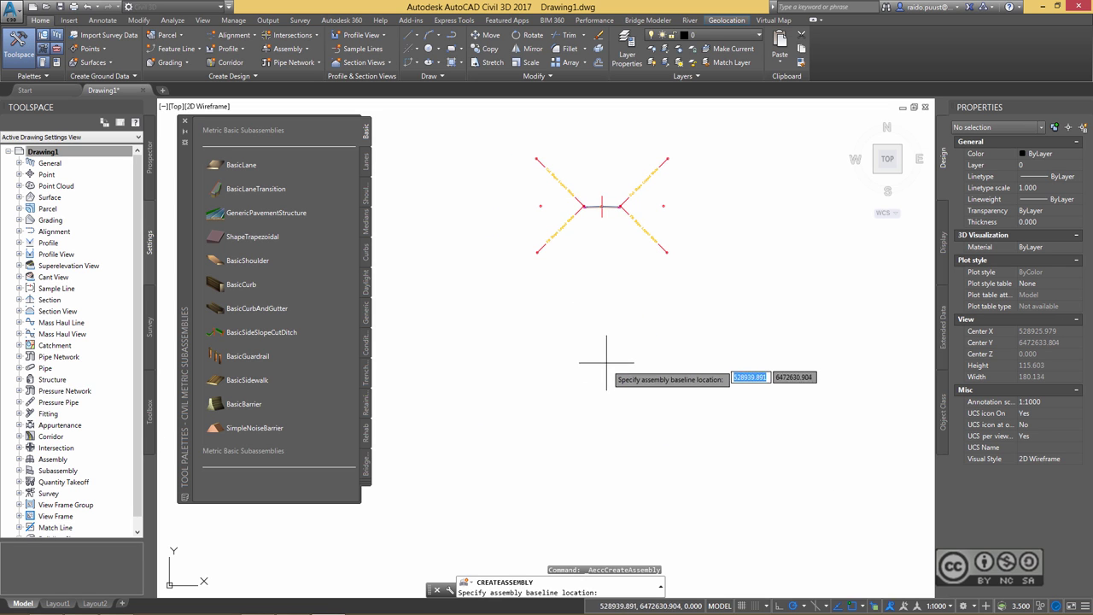
pyautogui.click(595, 415)
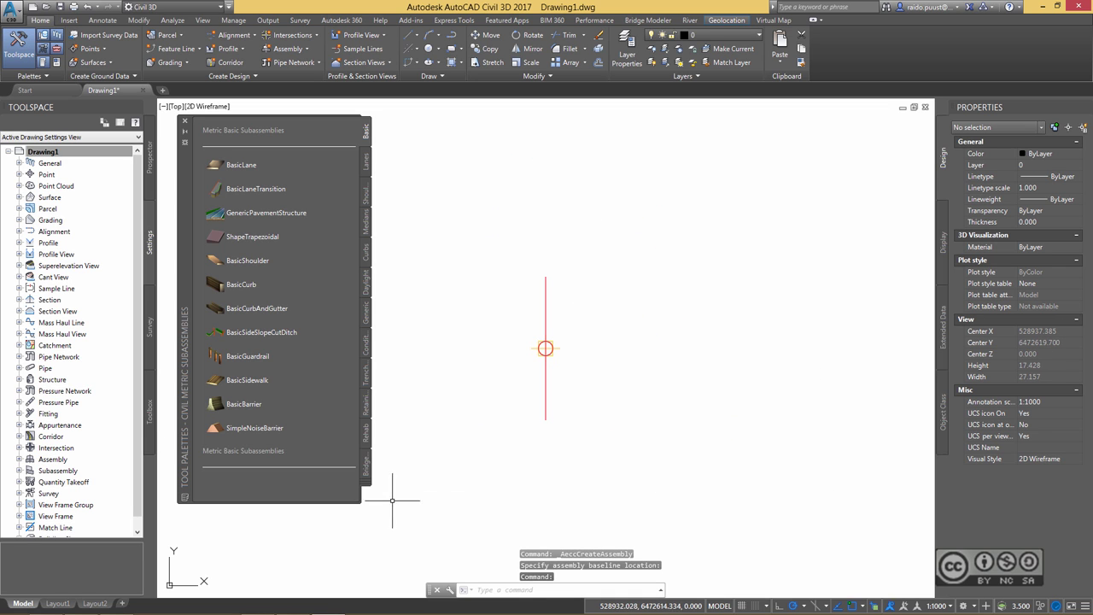
# Step: Attach a BridgeBoxGirder1 subassembly from the bridge and rail set to the Bridge assembly's baseline and end the placement
pyautogui.click(367, 465)
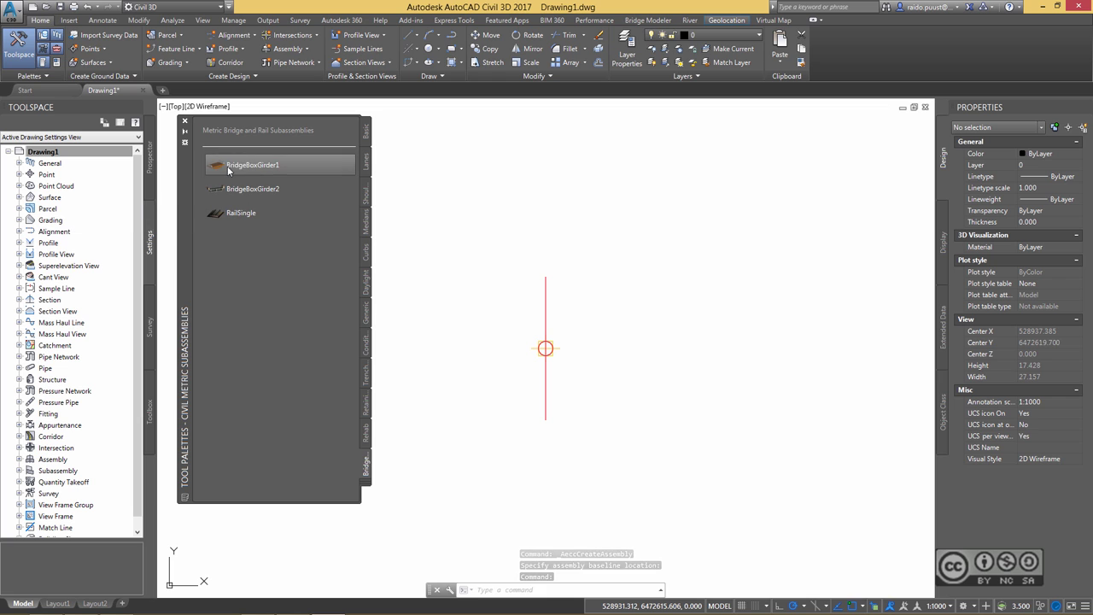
pyautogui.click(262, 168)
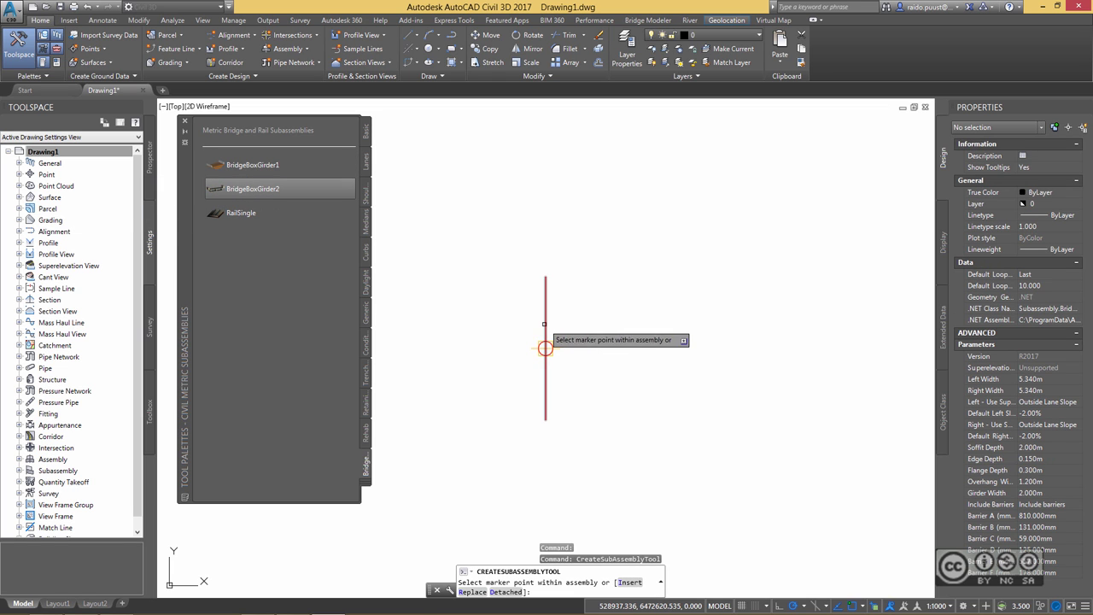
pyautogui.click(545, 347)
pyautogui.press('Escape')
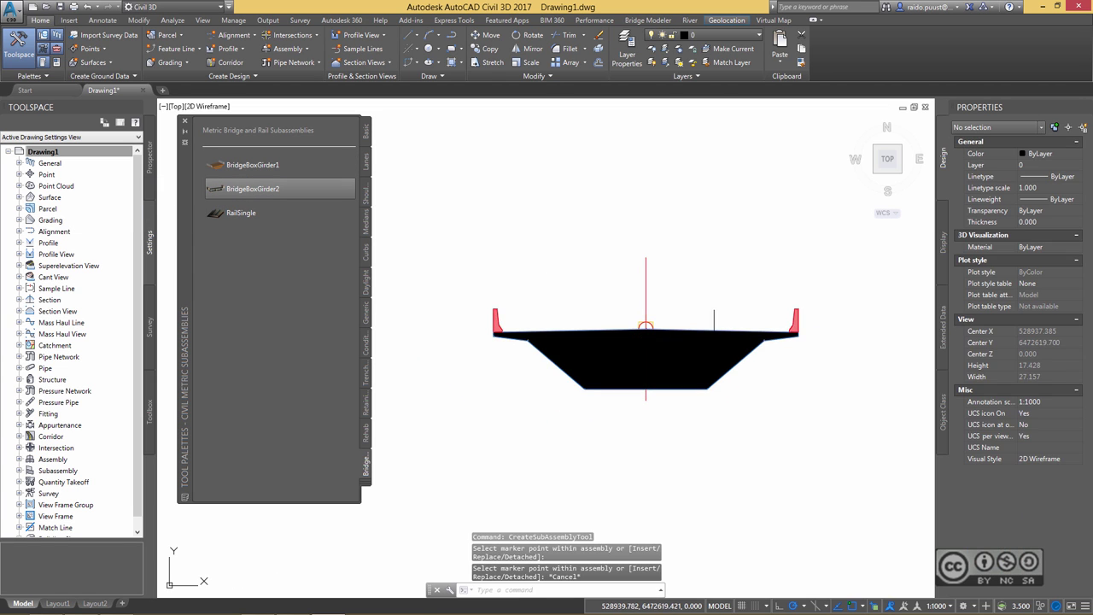
# Step: Set the left and right widths of the bridge box girder subassembly to 3.6 m and clear the selection
pyautogui.click(707, 329)
pyautogui.moveTo(707, 401)
pyautogui.mouseDown(button='middle')
pyautogui.moveTo(703, 361)
pyautogui.moveTo(674, 329)
pyautogui.mouseUp(button='middle')
pyautogui.click(1056, 413)
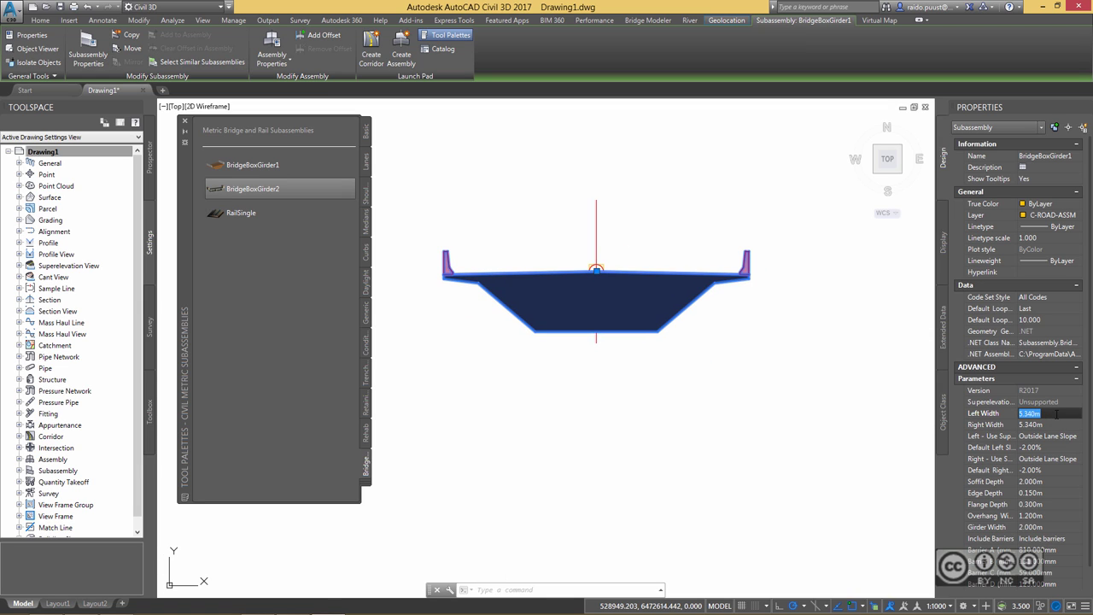
pyautogui.write('3.6')
pyautogui.click(1057, 424)
pyautogui.write('3.6')
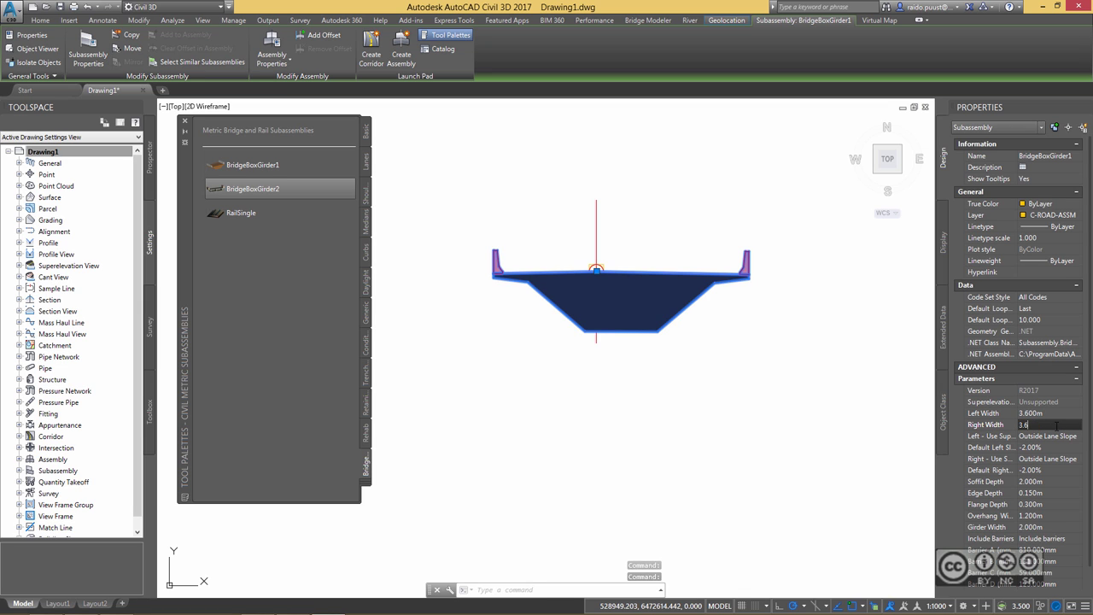
pyautogui.press('Return')
pyautogui.press('Escape')
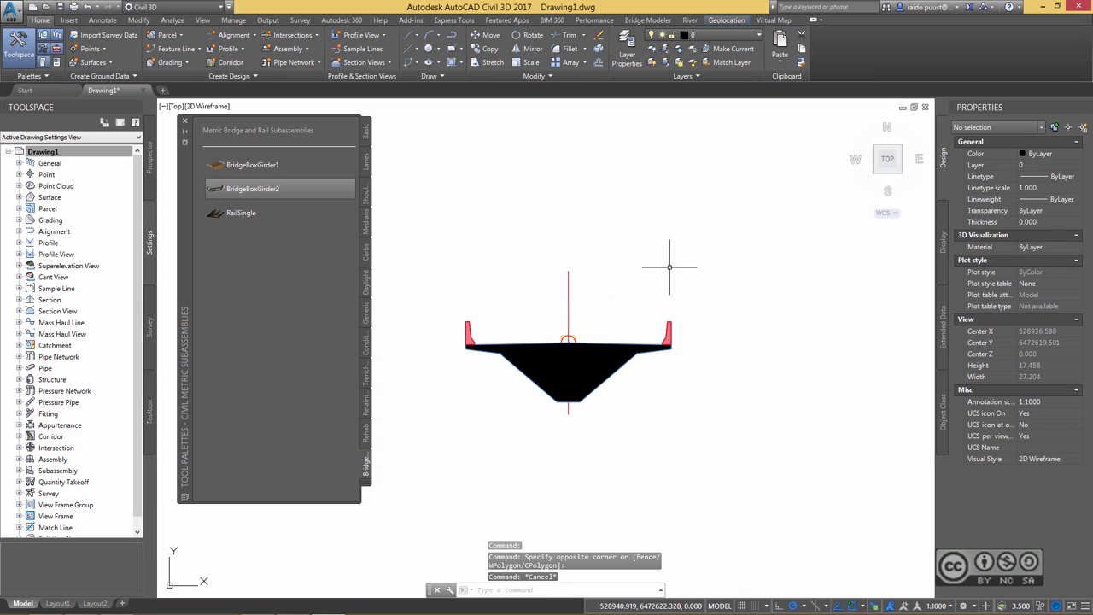
# Step: Create an assembly without subassemblies named Bridge-Empty and place its baseline below the bridge girder assembly
pyautogui.scroll(-4, 664, 264)
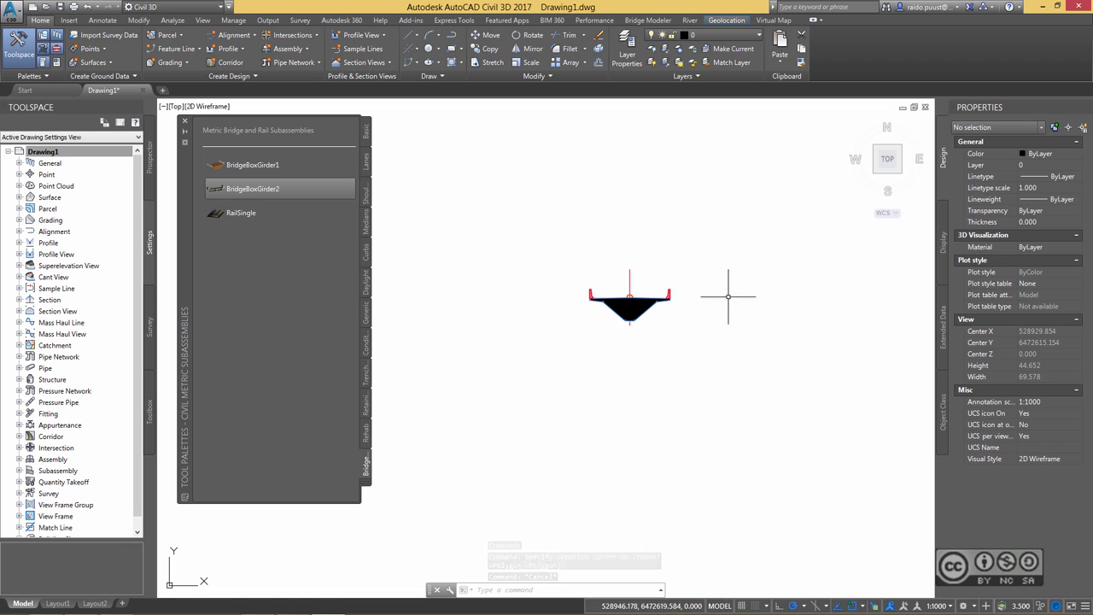
pyautogui.moveTo(732, 299); pyautogui.dragTo(734, 268, button='middle')
pyautogui.click(282, 53)
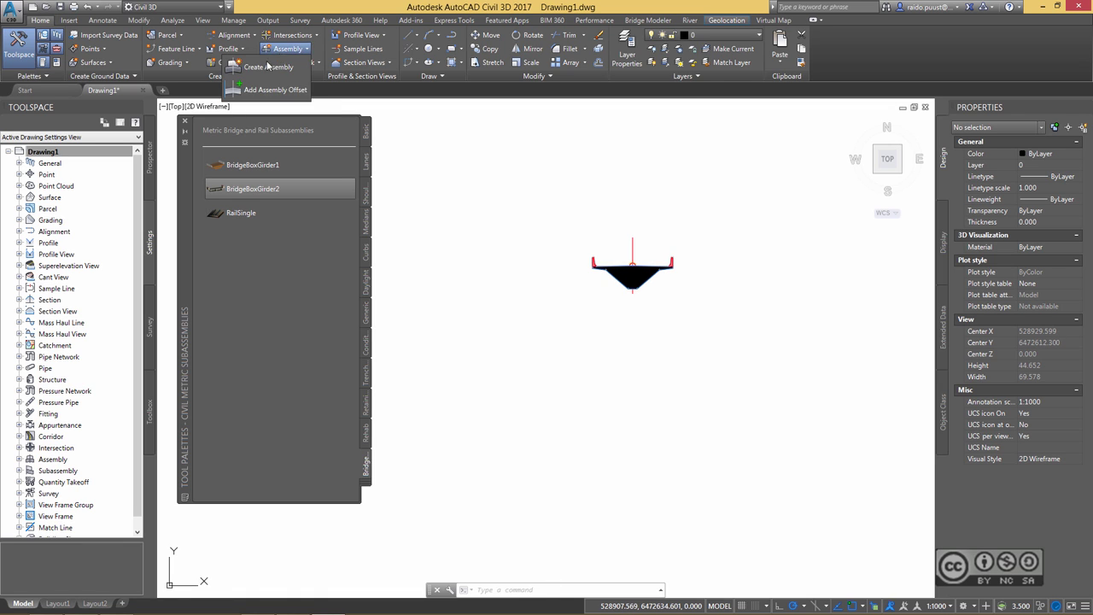
pyautogui.click(273, 68)
pyautogui.click(515, 239)
pyautogui.write('-')
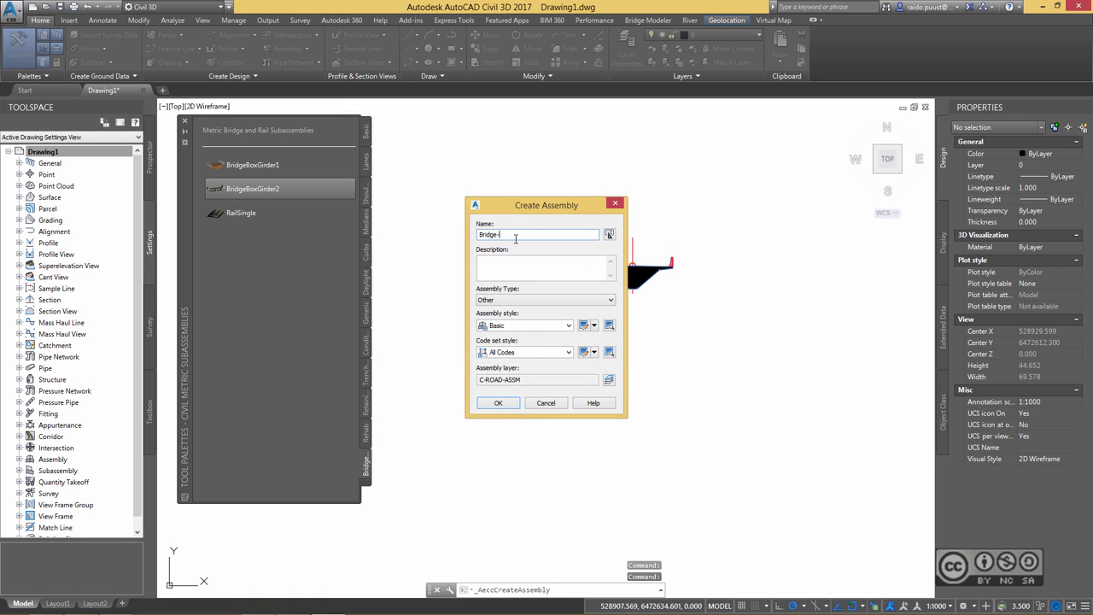
pyautogui.write('Empty')
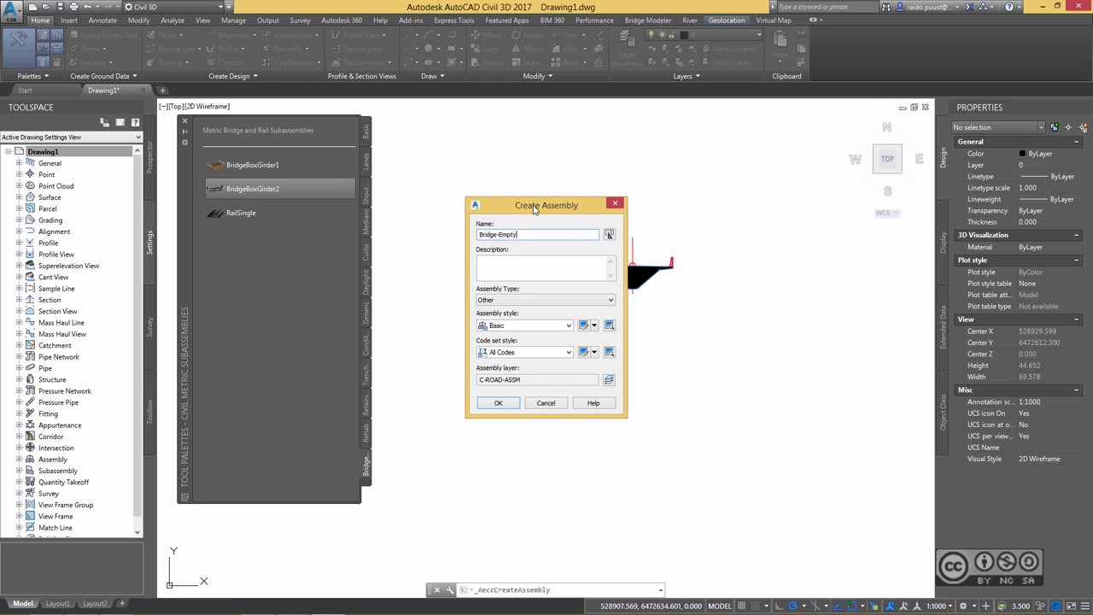
pyautogui.moveTo(534, 209); pyautogui.dragTo(466, 139)
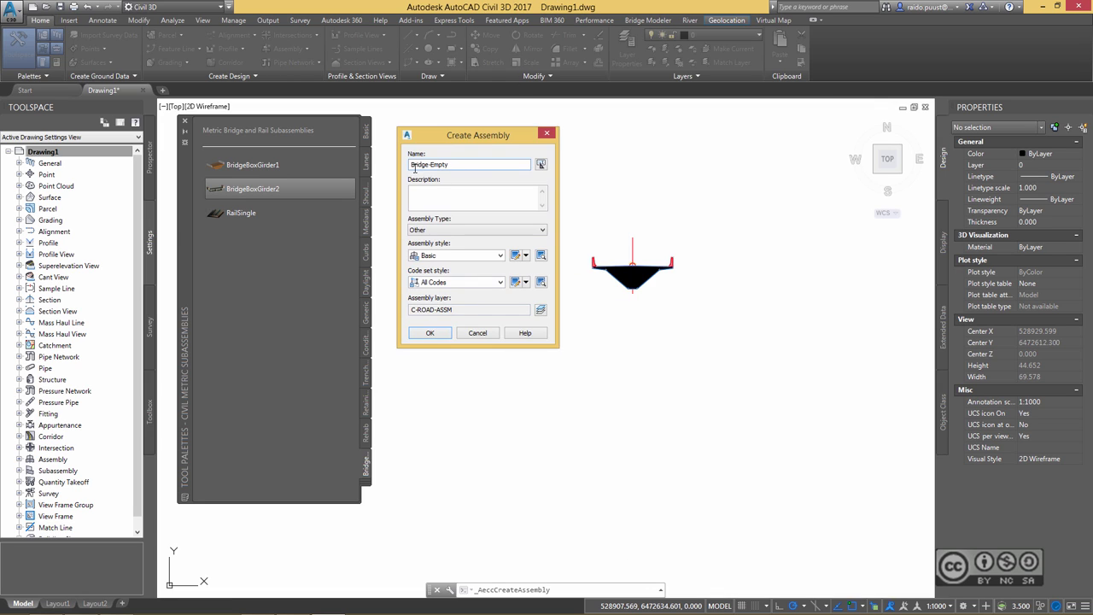
pyautogui.click(429, 333)
pyautogui.click(561, 343)
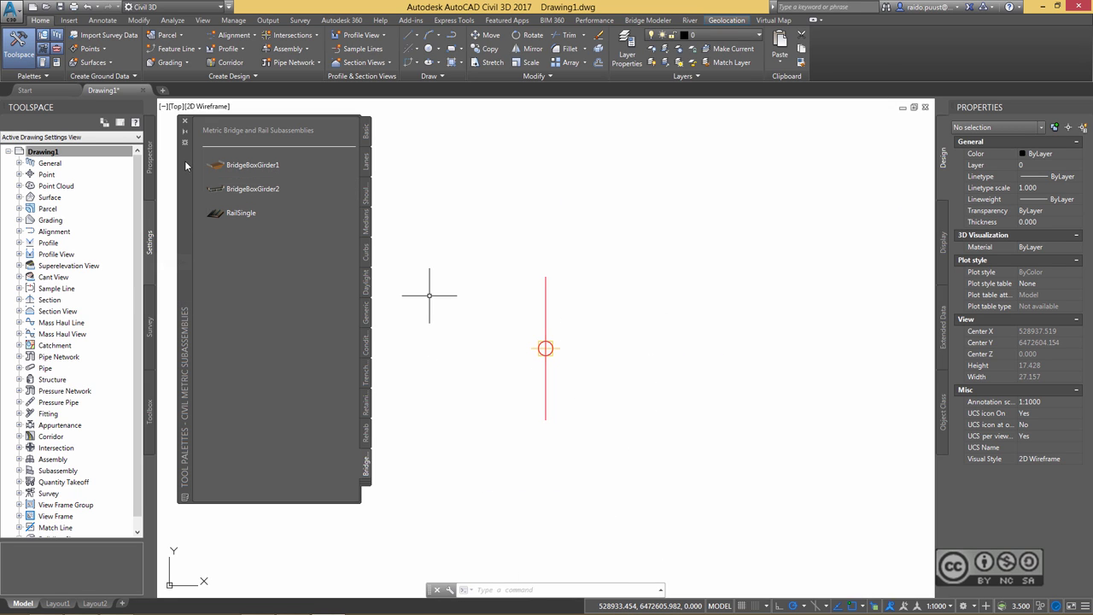
# Step: Put away the subassembly palette and begin a corridor named Road1 based on alignment 7 and profile 7
pyautogui.click(185, 132)
pyautogui.scroll(-3, 415, 312)
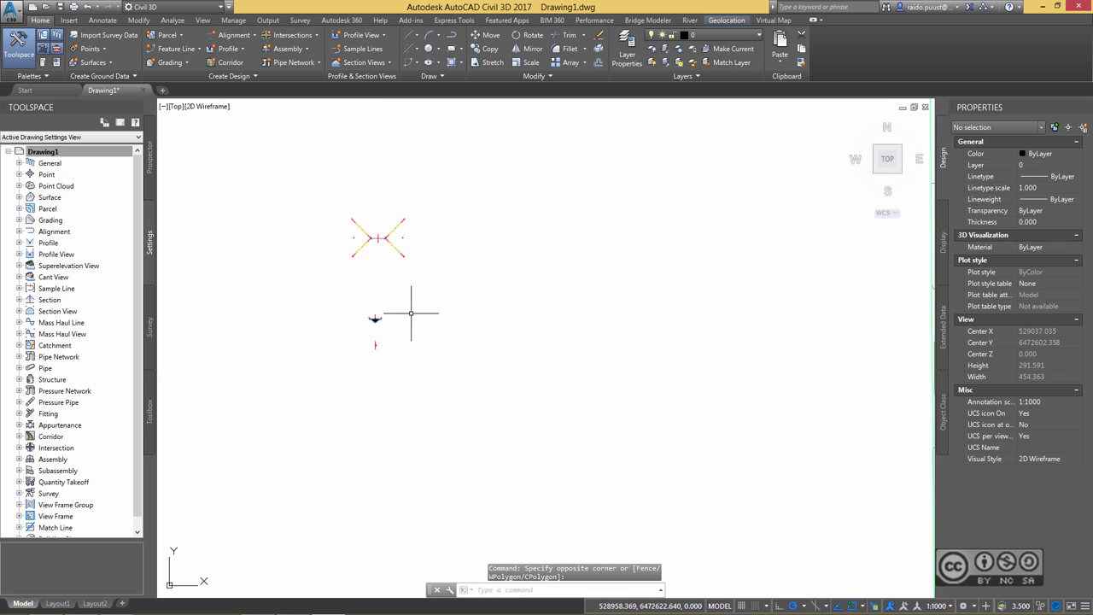
pyautogui.moveTo(537, 273); pyautogui.dragTo(635, 298, button='middle')
pyautogui.scroll(-8, 635, 298)
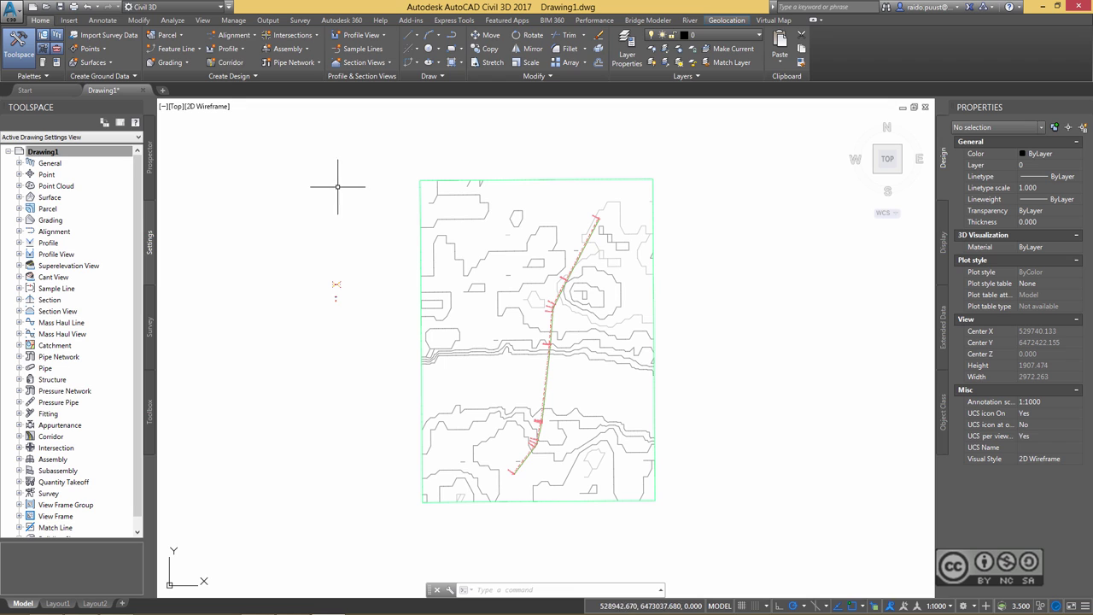
pyautogui.click(226, 64)
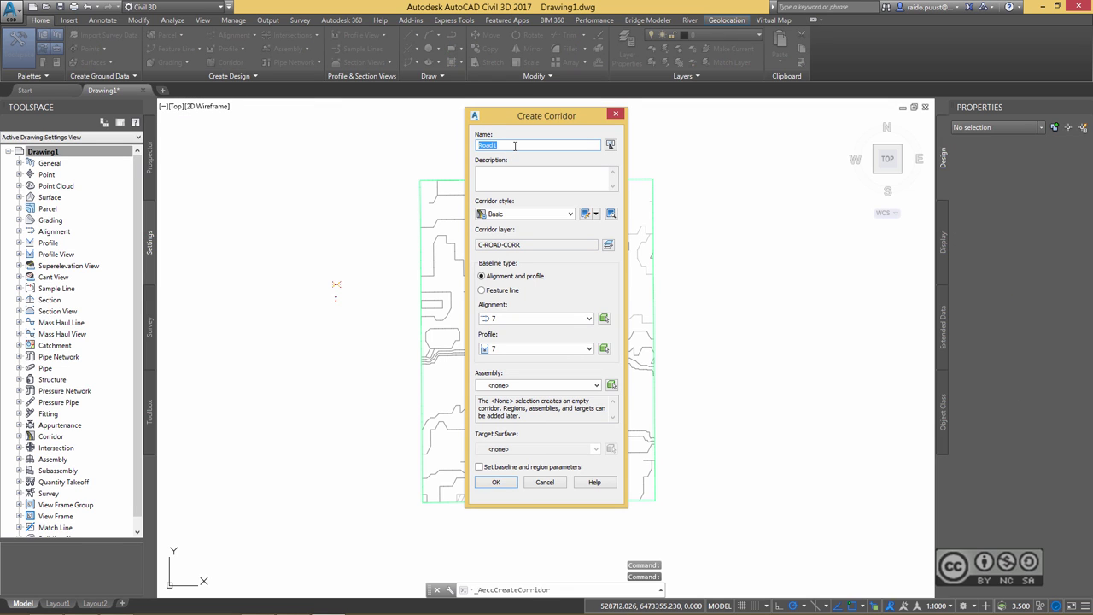
pyautogui.click(515, 146)
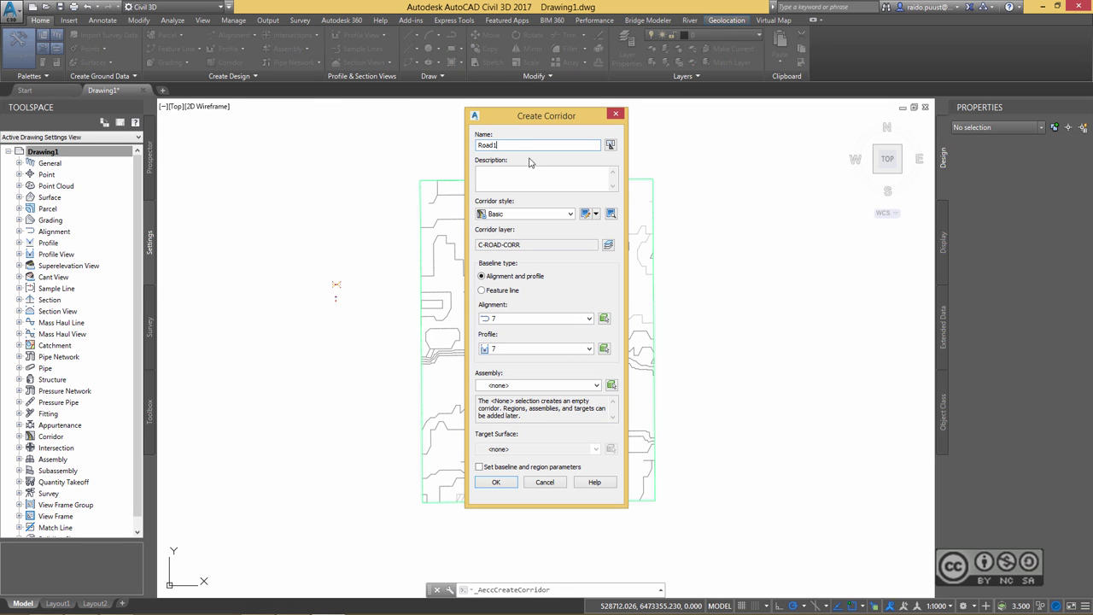
pyautogui.click(504, 320)
pyautogui.click(505, 328)
pyautogui.click(500, 350)
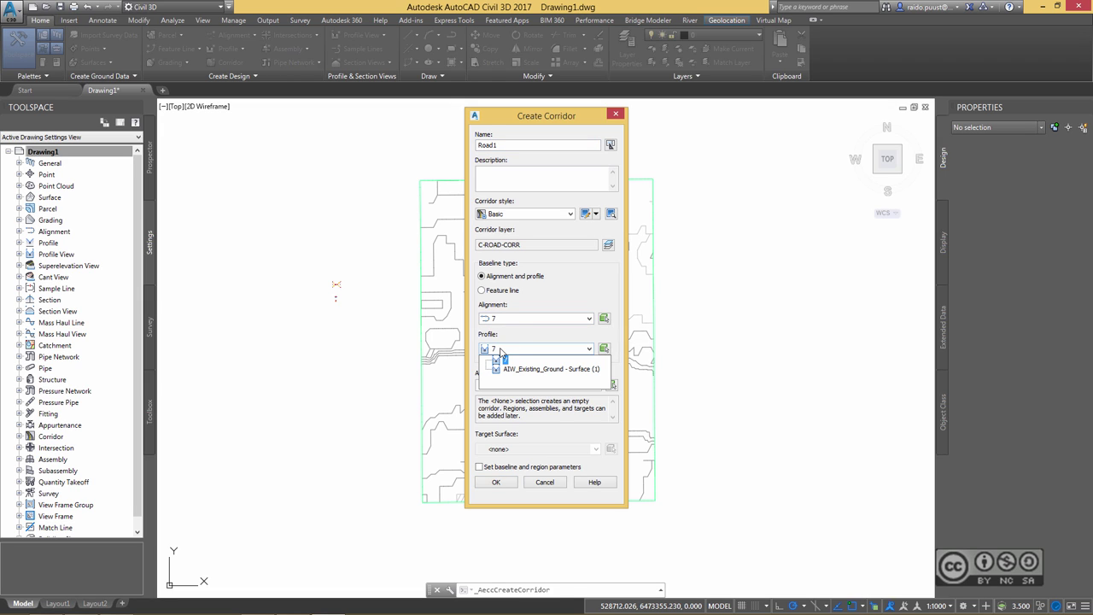
pyautogui.click(517, 336)
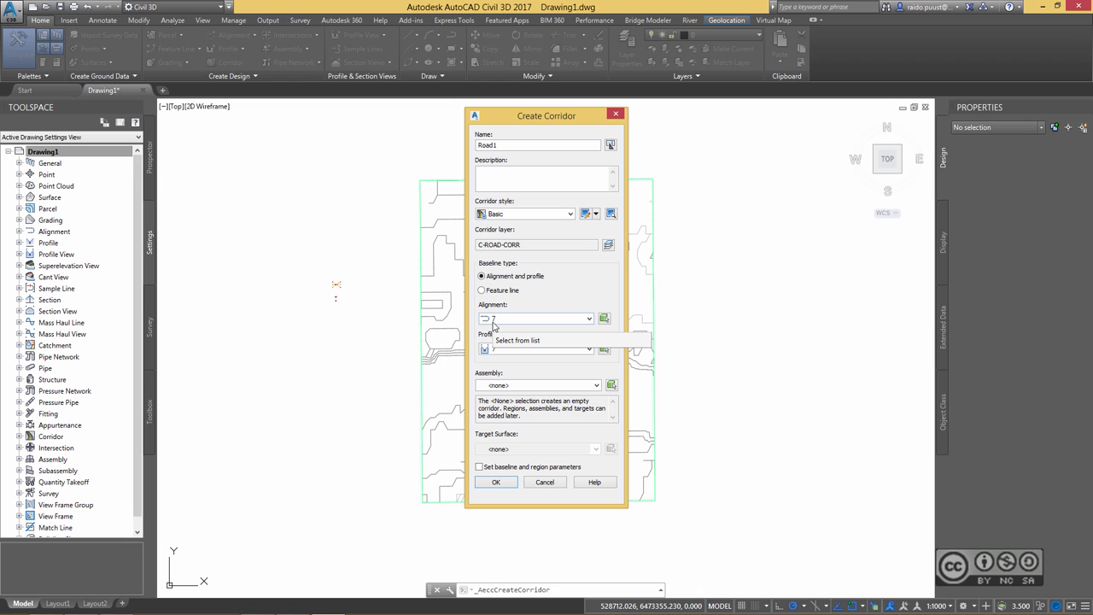
# Step: Give the corridor the Road assembly and the AIW_Existing_Ground target surface, keep baseline and region parameters enabled, and accept the settings
pyautogui.click(507, 386)
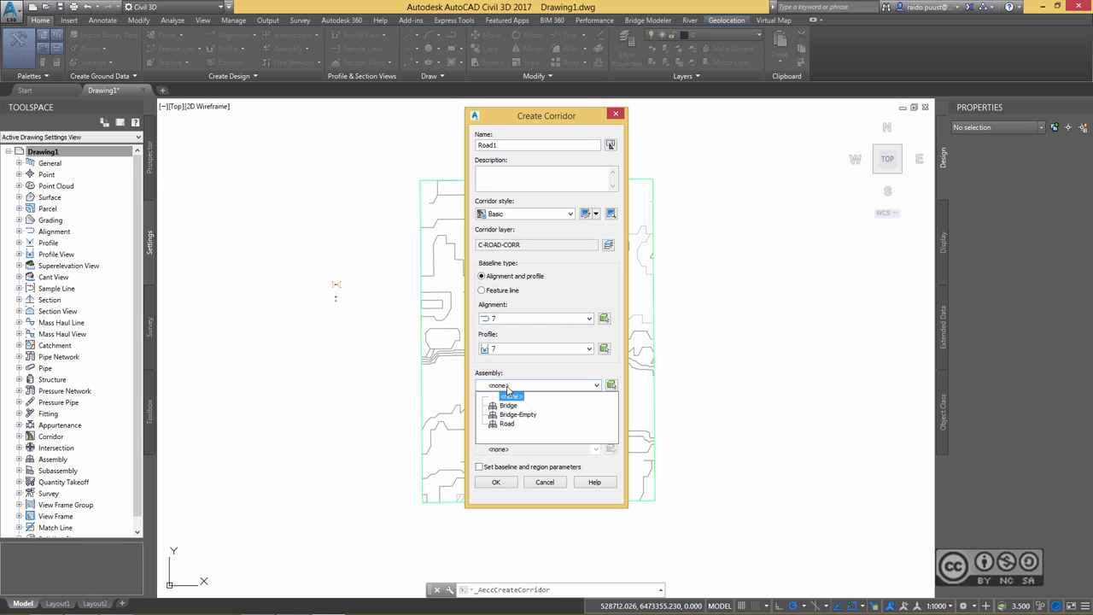
pyautogui.click(507, 423)
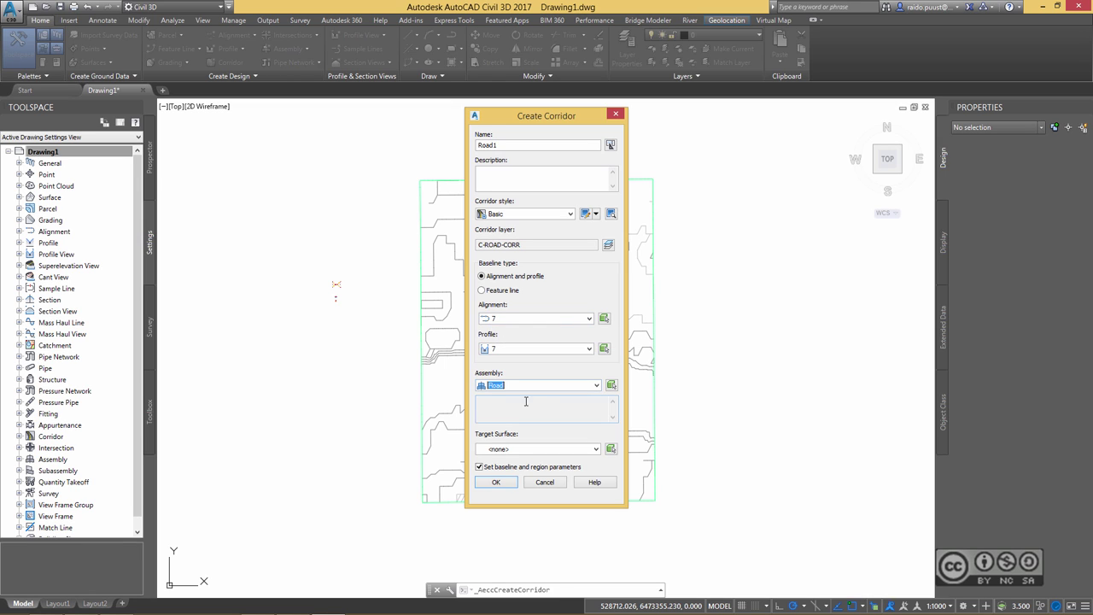
pyautogui.click(511, 451)
pyautogui.click(534, 467)
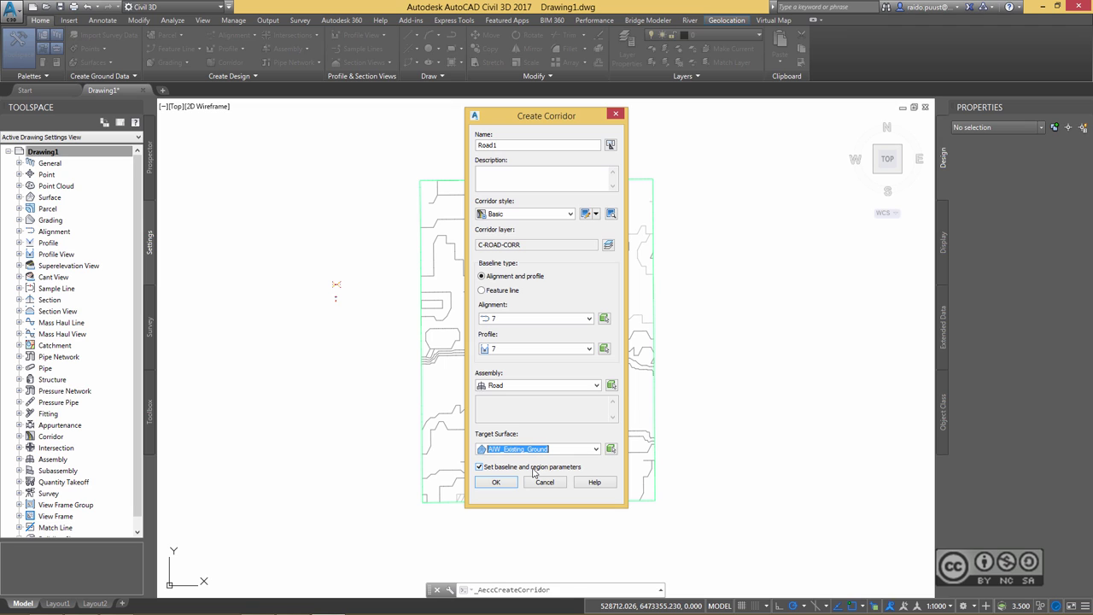
pyautogui.moveTo(562, 117); pyautogui.dragTo(783, 134)
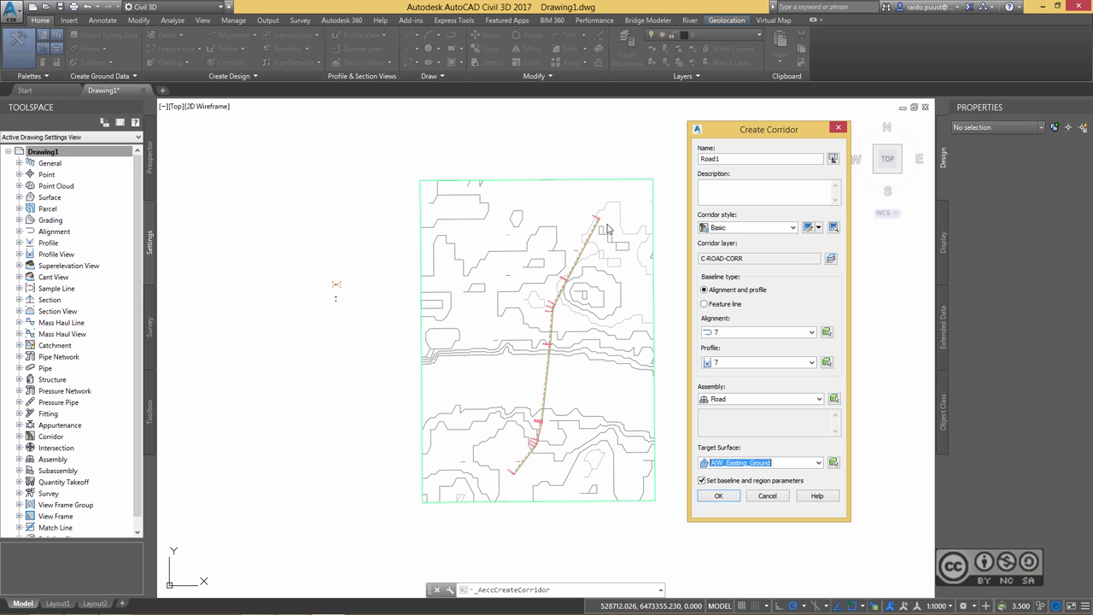
pyautogui.click(725, 499)
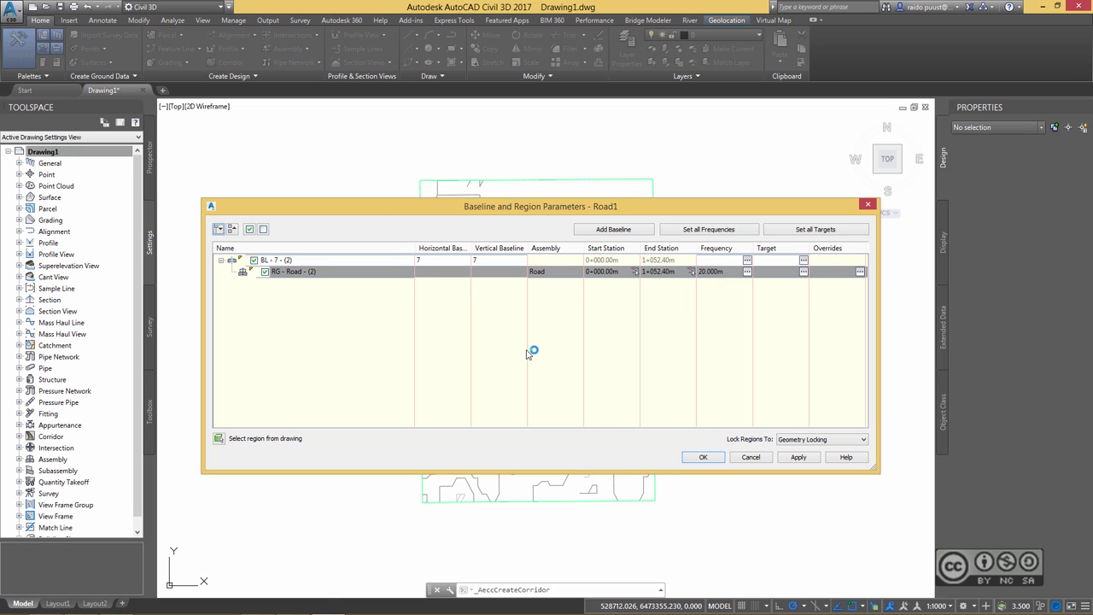
# Step: Switch to InfraWorks 360 and look up the start and end stations of Bridge 1 on Road 7
pyautogui.moveTo(380, 207); pyautogui.dragTo(772, 165)
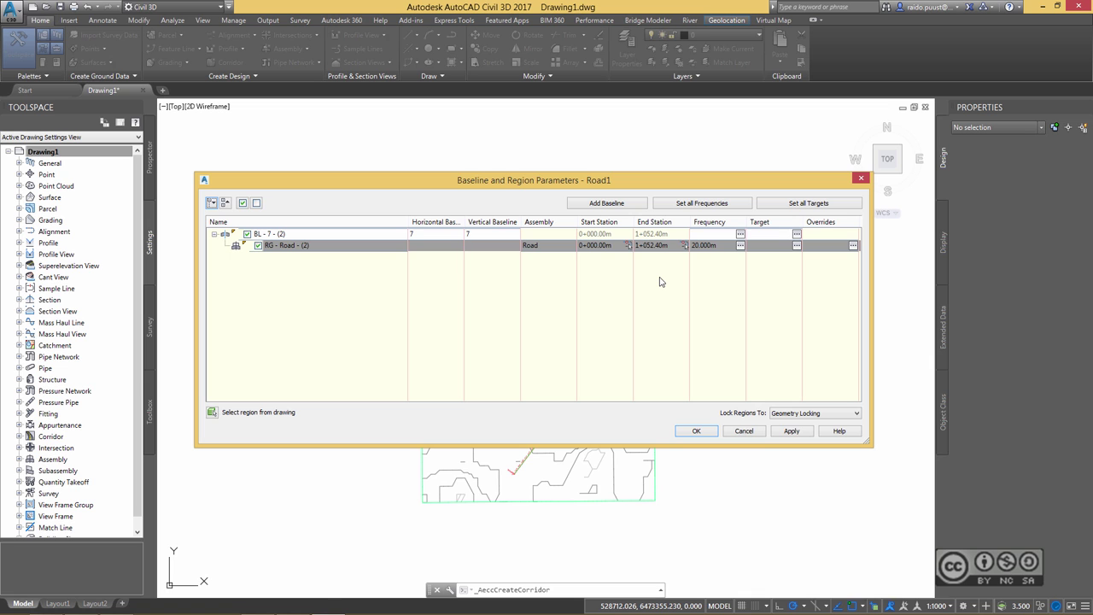
pyautogui.click(293, 603)
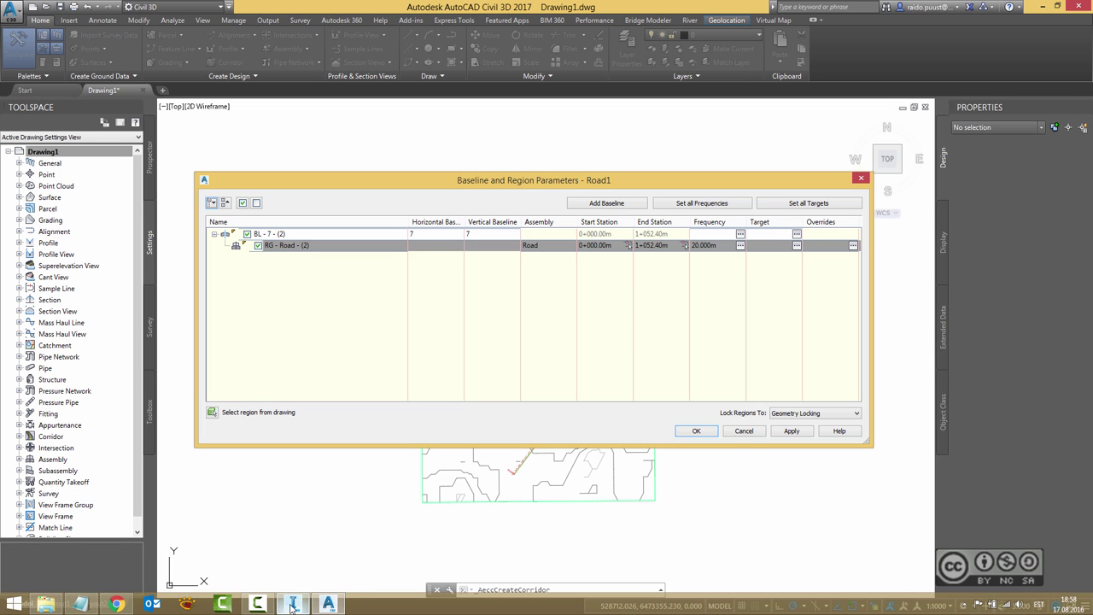
pyautogui.scroll(5, 553, 350)
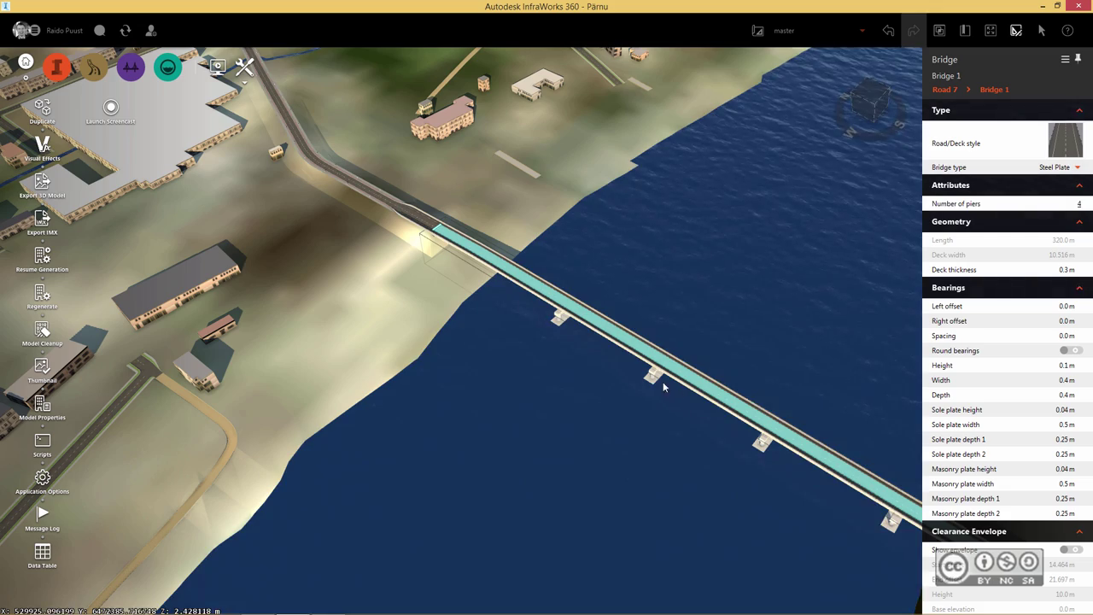
pyautogui.scroll(-5, 608, 439)
pyautogui.scroll(4, 700, 489)
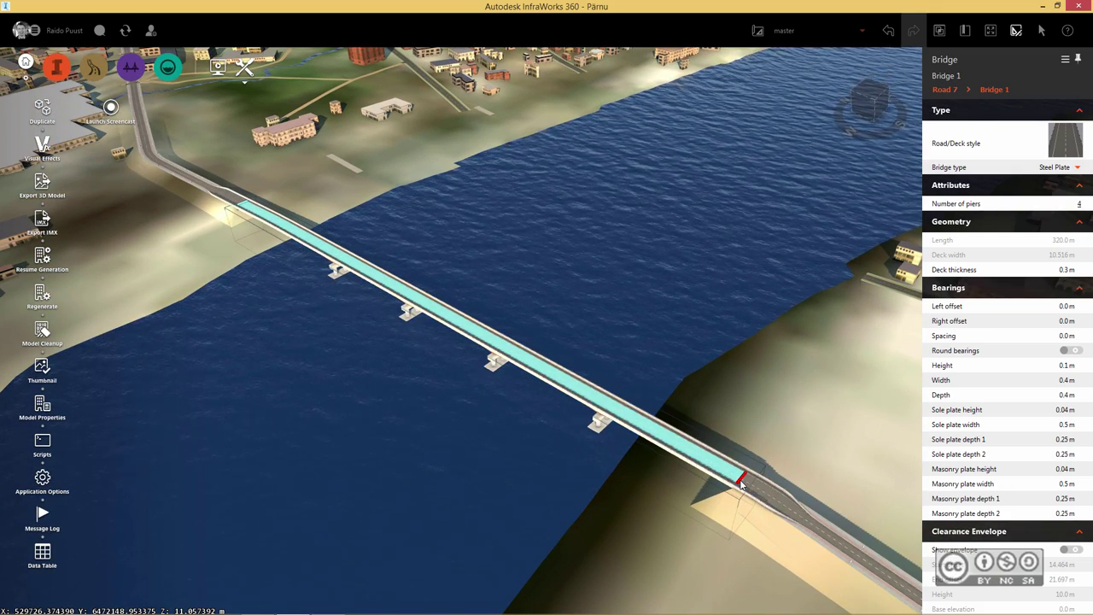
pyautogui.click(741, 484)
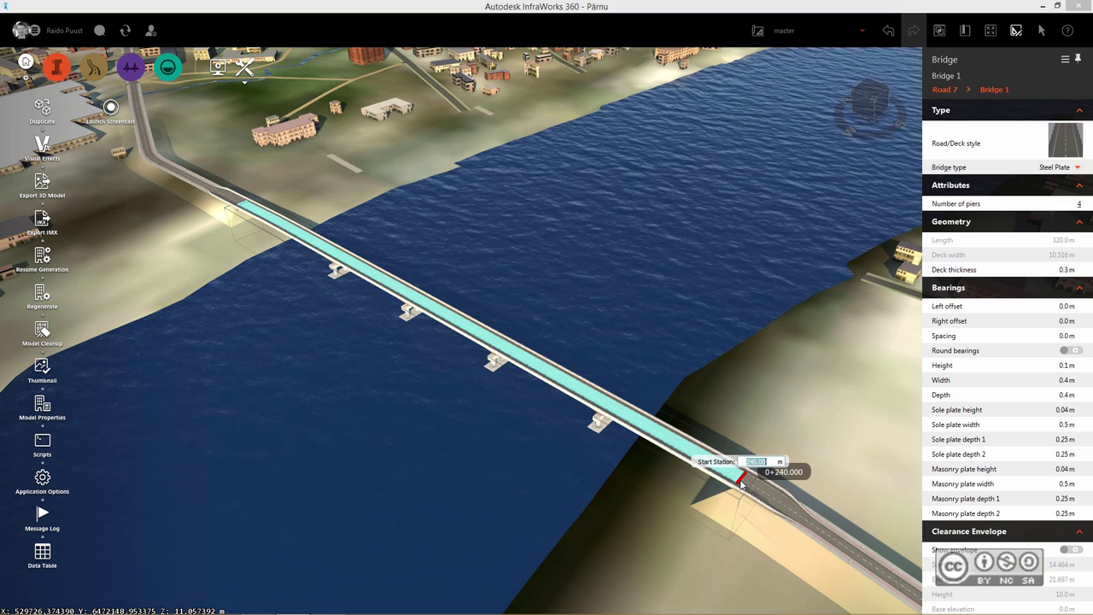
pyautogui.click(243, 205)
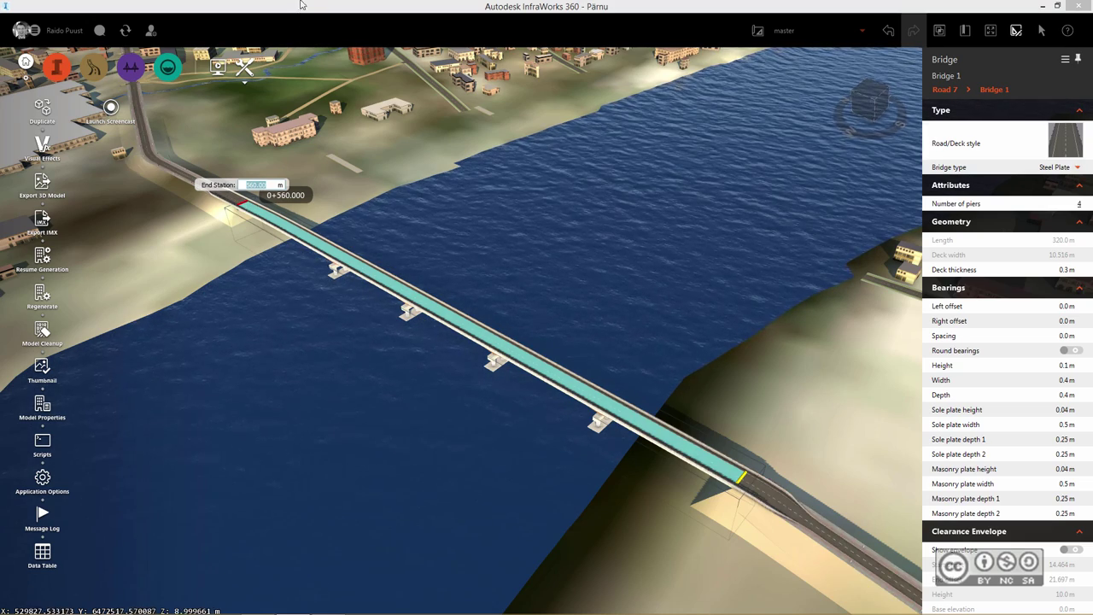
pyautogui.press('Return')
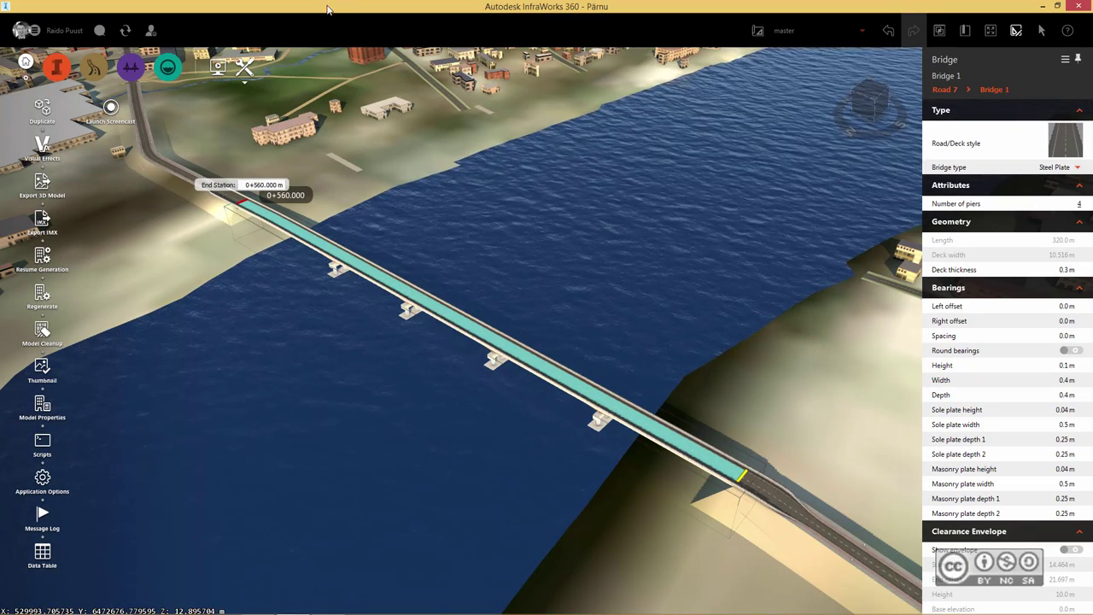
# Step: Switch back to Civil 3D and split the Road region of corridor Road1 at station 0+240
pyautogui.click(328, 604)
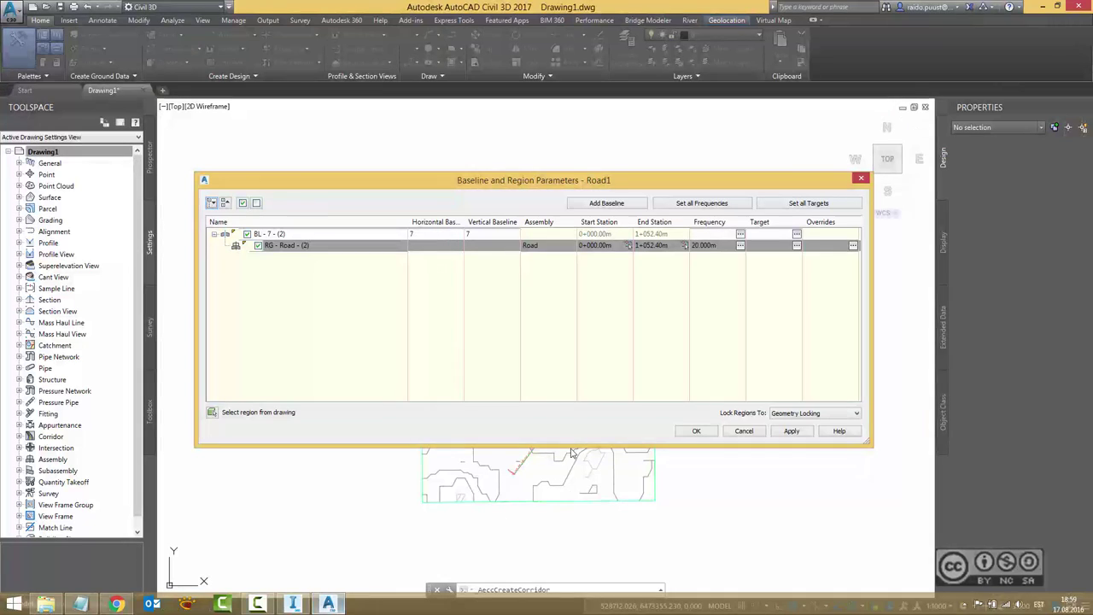
pyautogui.rightClick(303, 245)
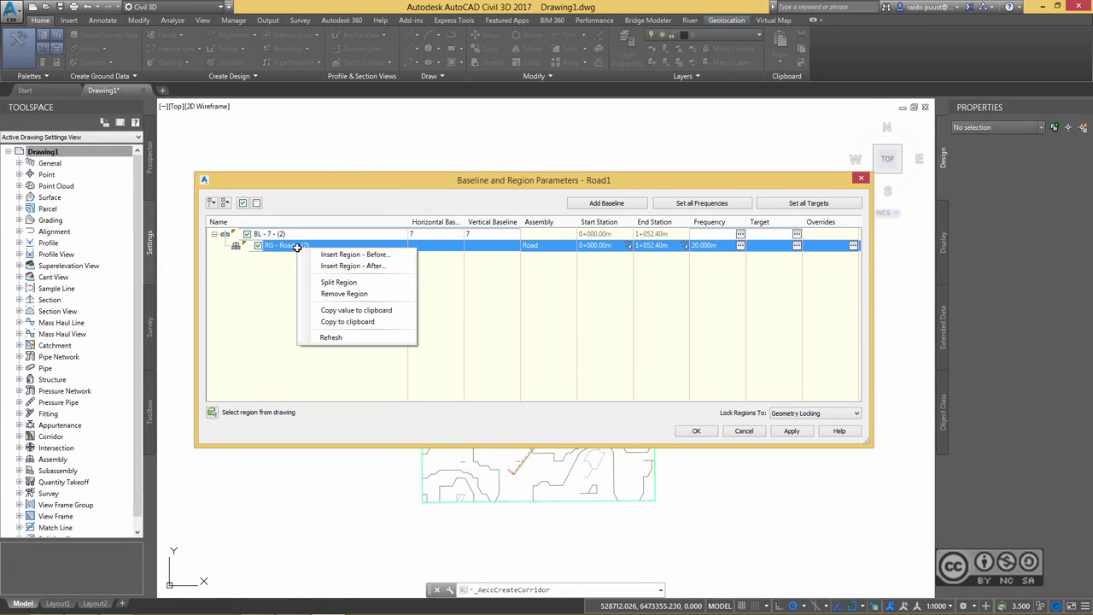
pyautogui.click(357, 281)
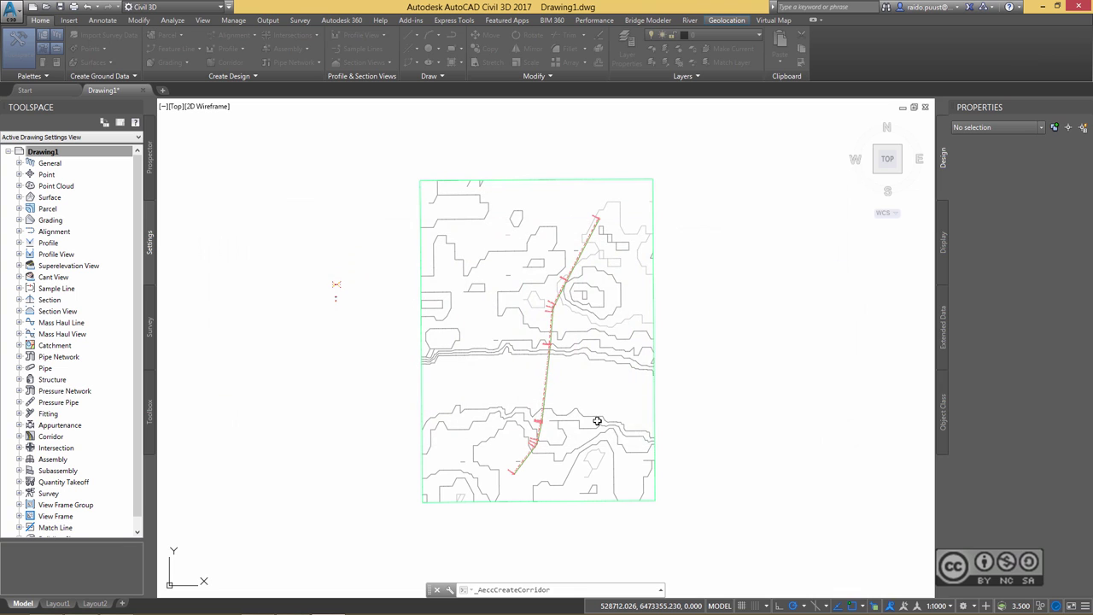
pyautogui.scroll(5, 581, 381)
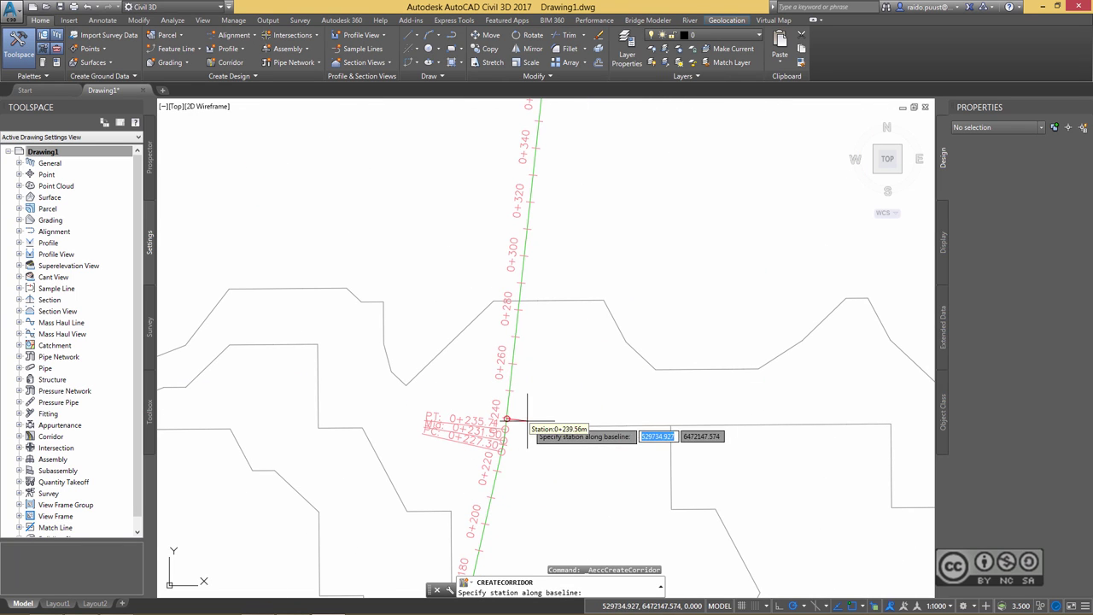
pyautogui.scroll(4, 522, 424)
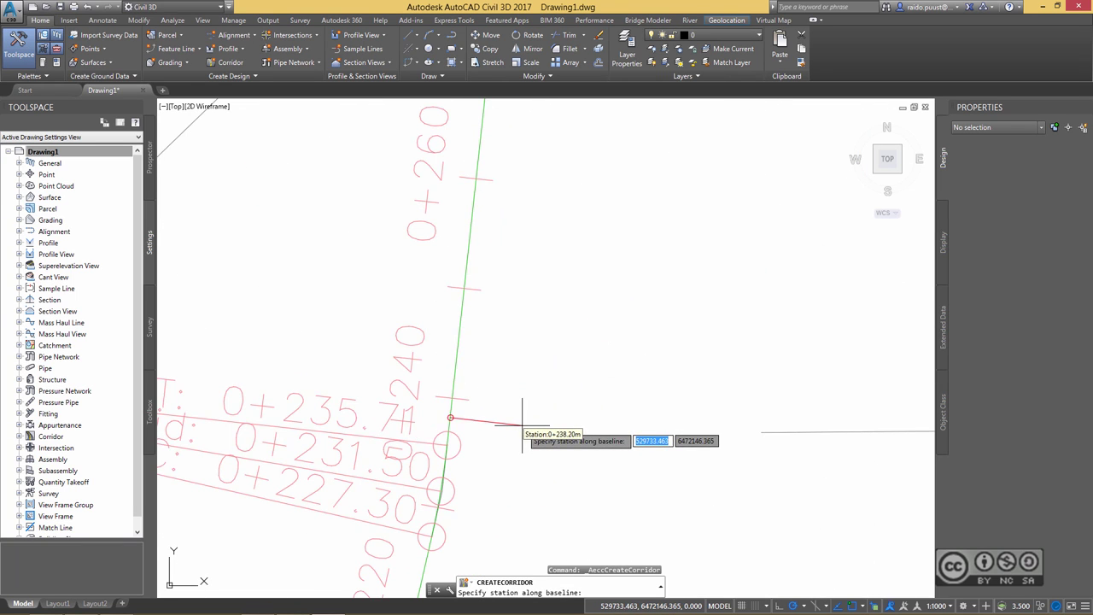
pyautogui.click(452, 402)
# Step: Split the corridor again at station 0+560 and finish picking split stations
pyautogui.scroll(-4, 451, 402)
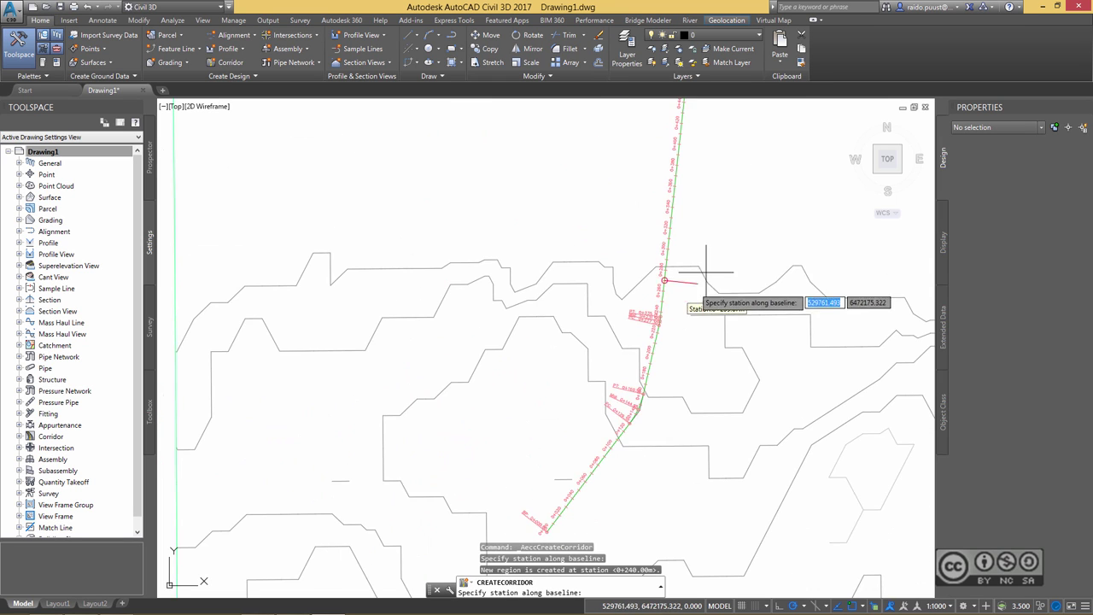
pyautogui.moveTo(708, 276); pyautogui.dragTo(653, 431, button='middle')
pyautogui.scroll(5, 589, 431)
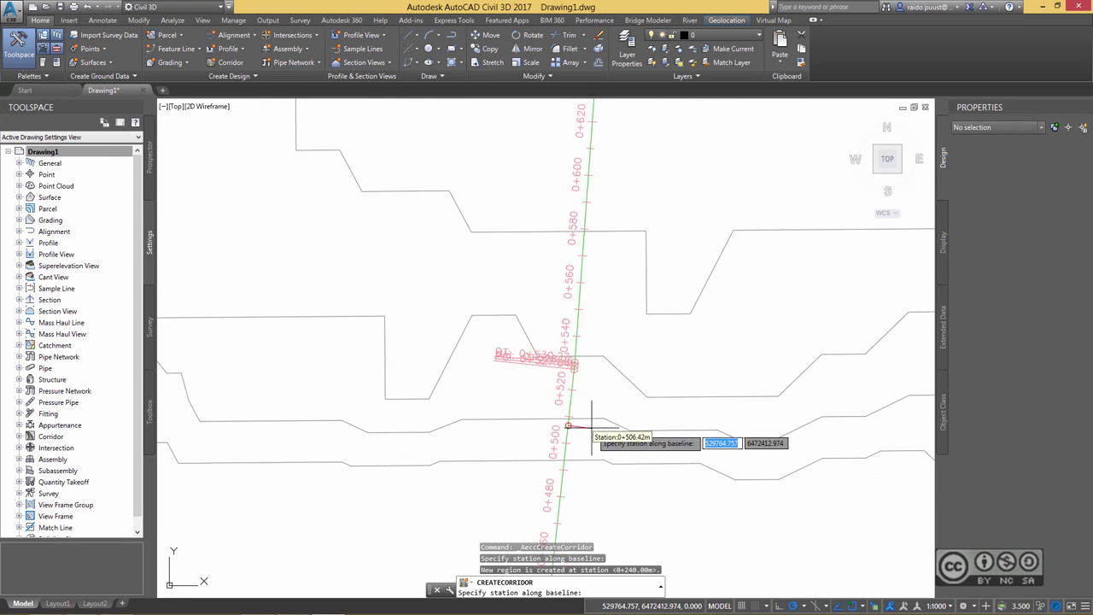
pyautogui.scroll(2, 615, 376)
pyautogui.click(521, 323)
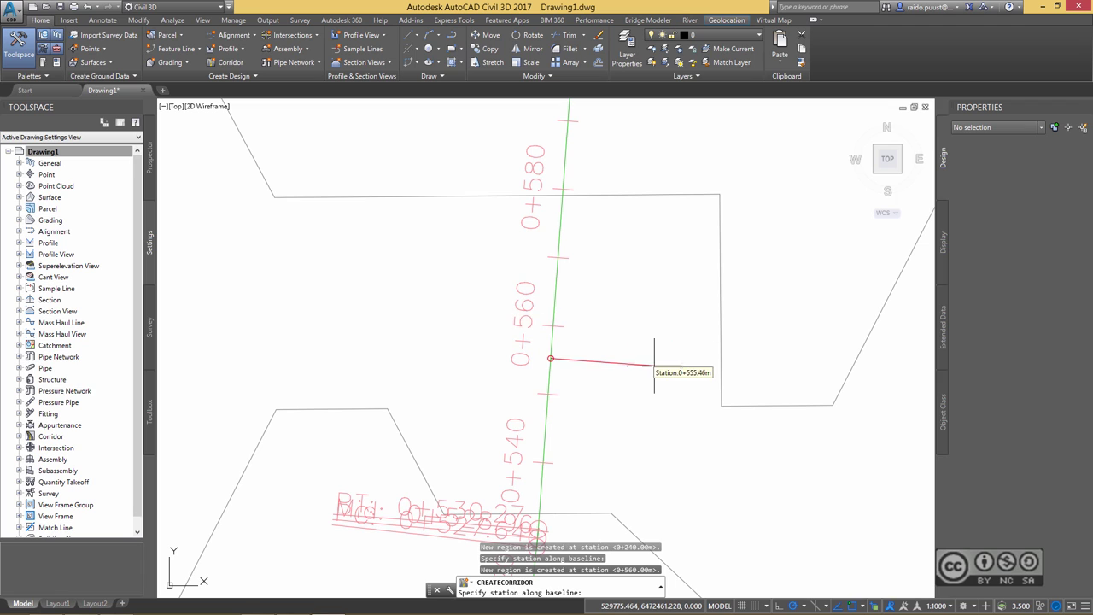
pyautogui.press('Return')
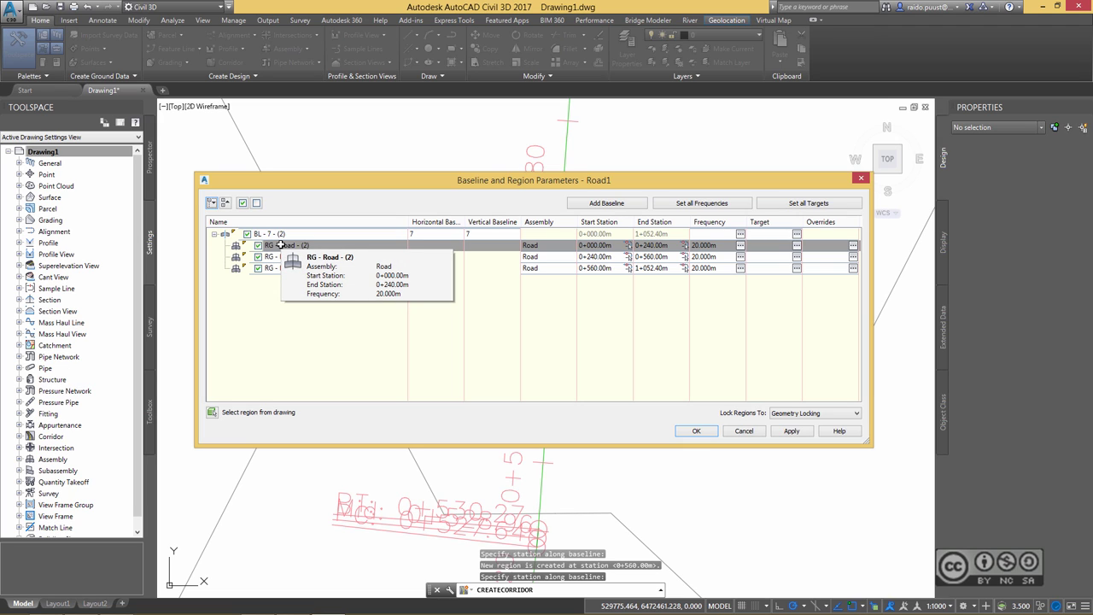
# Step: Assign the Bridge assembly to the corridor region between stations 0+240 and 0+560
pyautogui.click(538, 259)
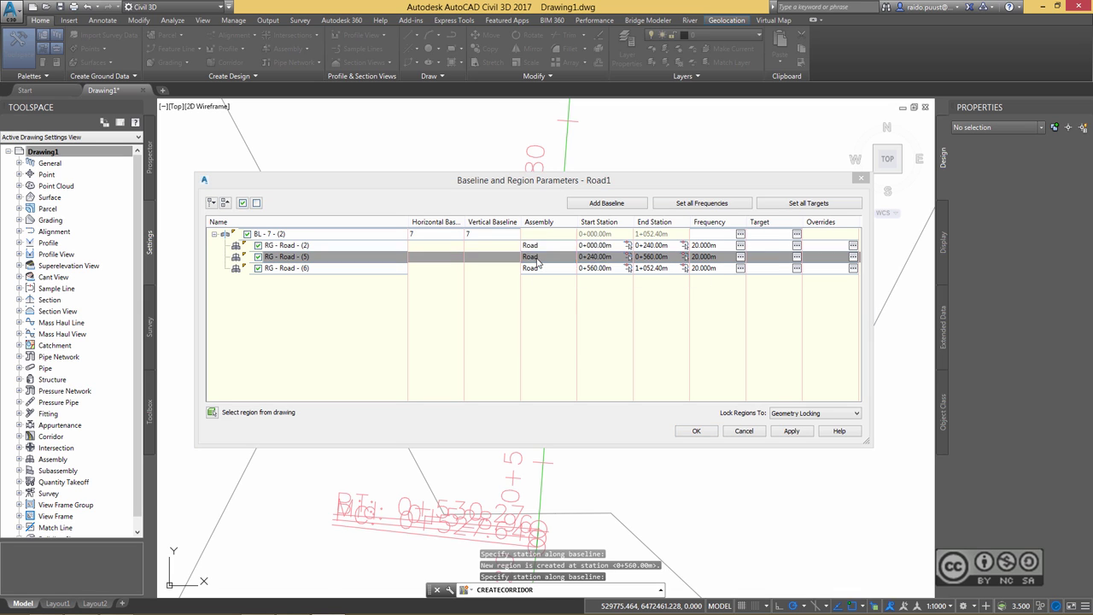
pyautogui.click(512, 314)
pyautogui.click(512, 325)
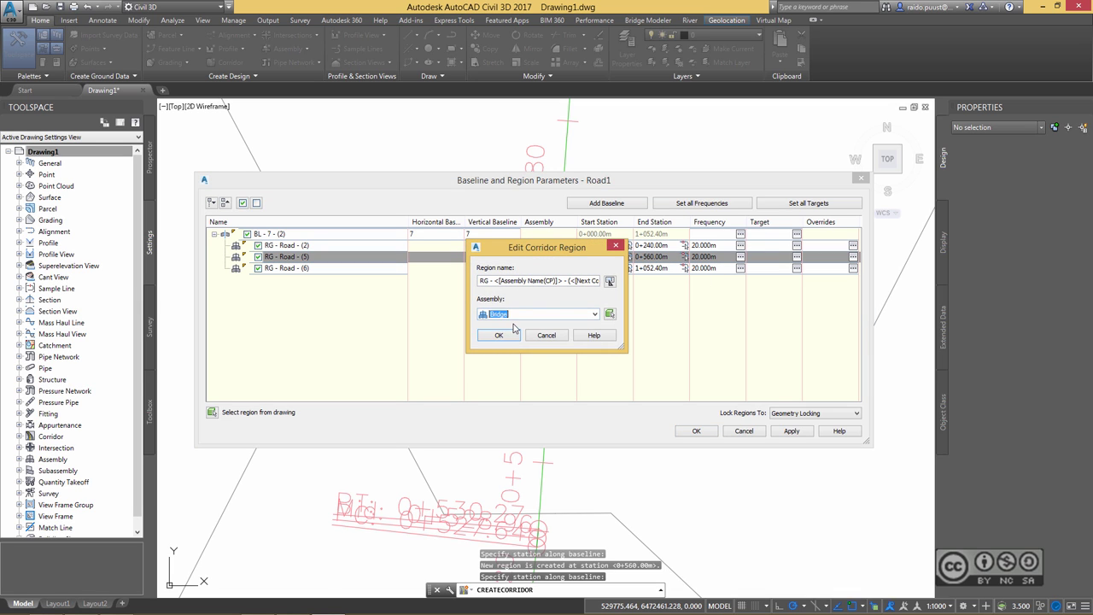
pyautogui.click(499, 335)
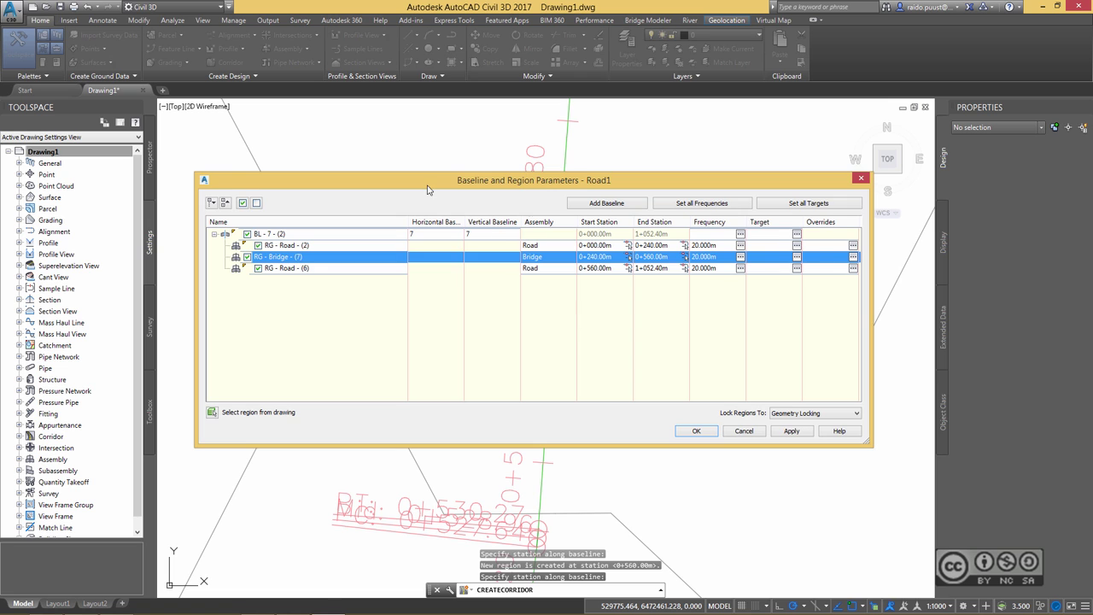
# Step: Apply and accept the baseline and region parameters to build corridor Road1
pyautogui.moveTo(486, 180)
pyautogui.mouseDown()
pyautogui.moveTo(827, 180)
pyautogui.moveTo(911, 168)
pyautogui.mouseUp()
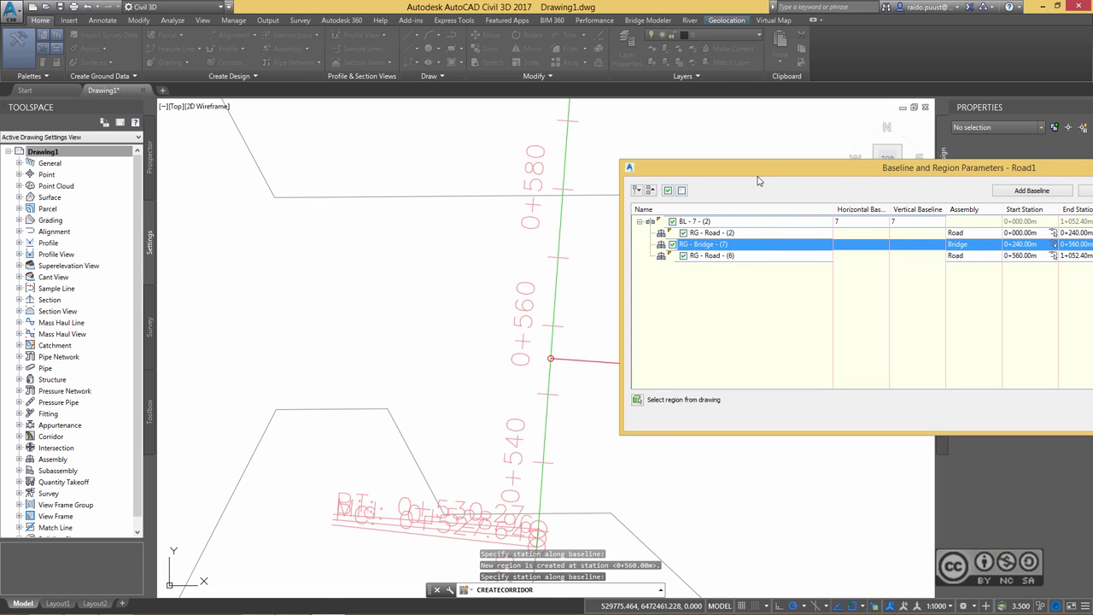
pyautogui.moveTo(769, 174); pyautogui.dragTo(349, 185)
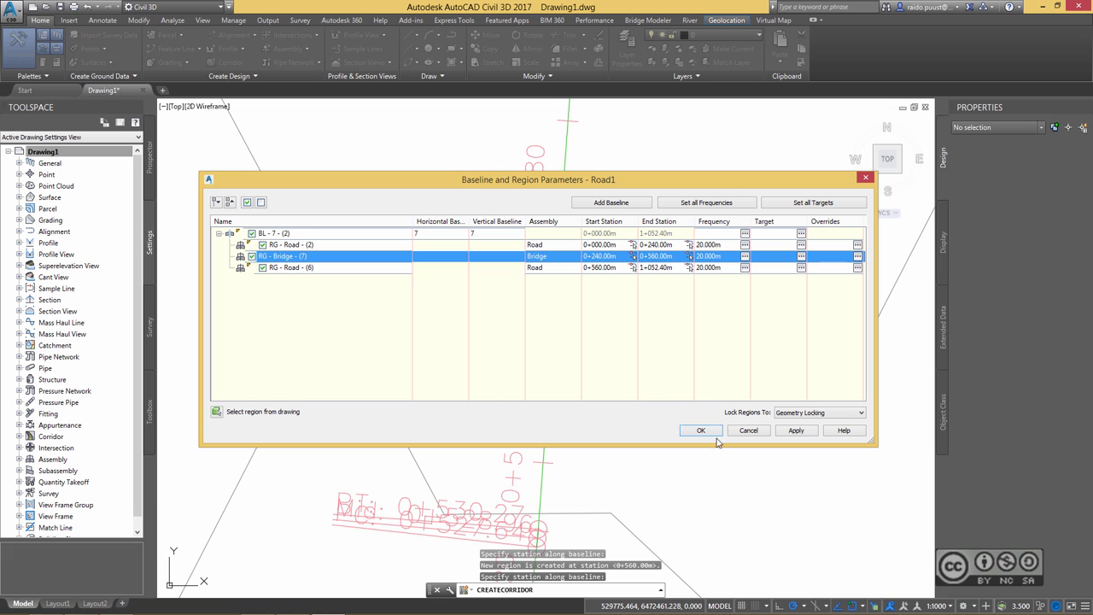
pyautogui.click(795, 430)
pyautogui.click(478, 282)
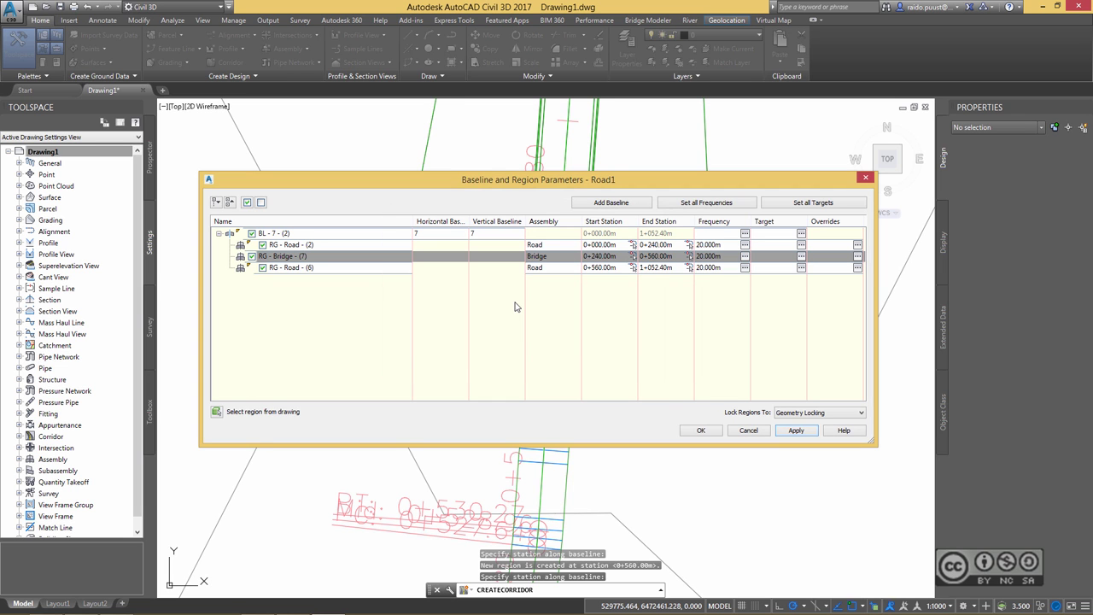
pyautogui.click(700, 430)
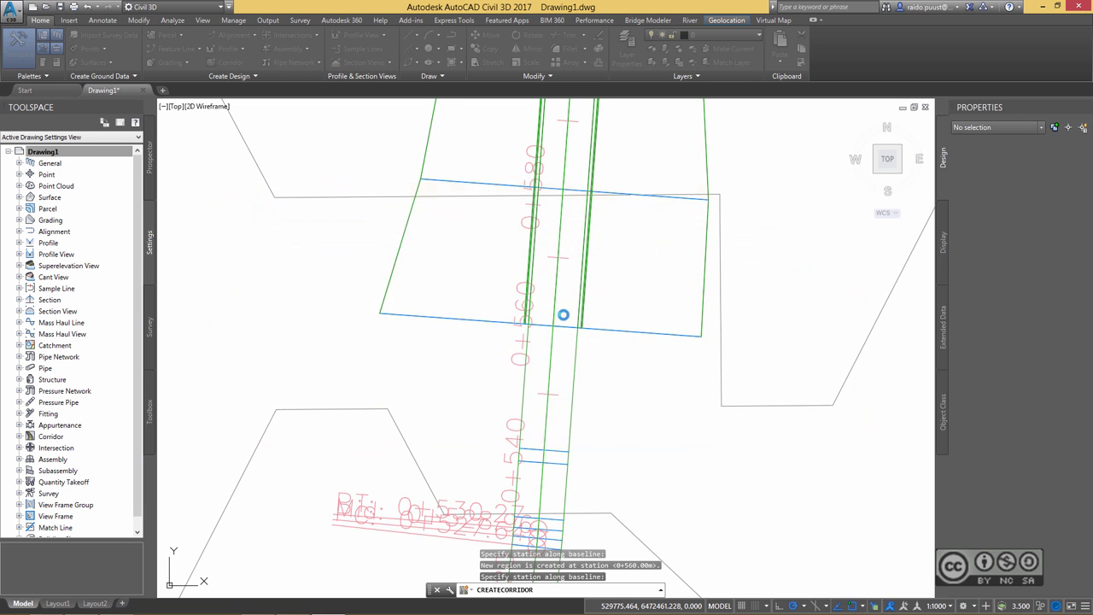
# Step: Examine the corridor in plan, then in SE Isometric view close to where the road meets the bridge region
pyautogui.scroll(-5, 587, 389)
pyautogui.scroll(2, 588, 388)
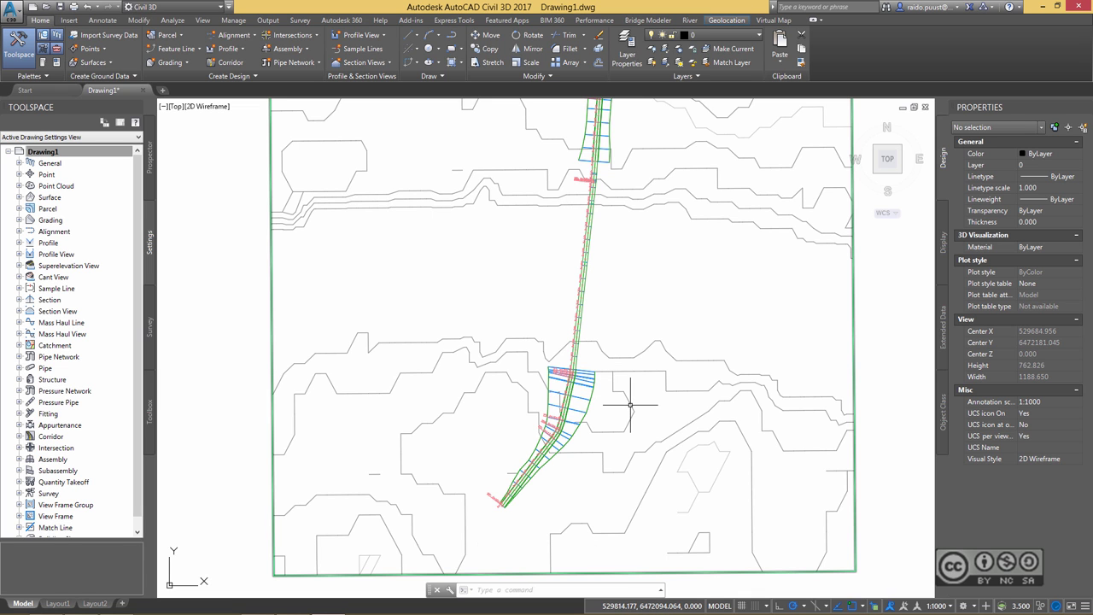
pyautogui.moveTo(702, 314)
pyautogui.mouseDown(button='middle')
pyautogui.moveTo(712, 313)
pyautogui.moveTo(671, 451)
pyautogui.mouseUp(button='middle')
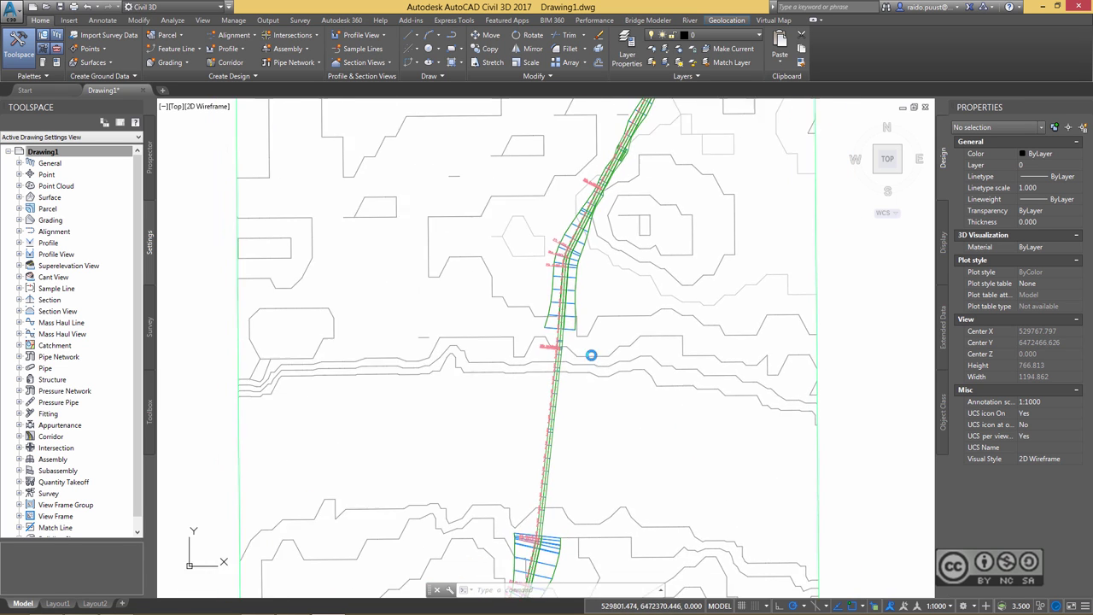
pyautogui.moveTo(590, 354); pyautogui.dragTo(580, 397, button='middle')
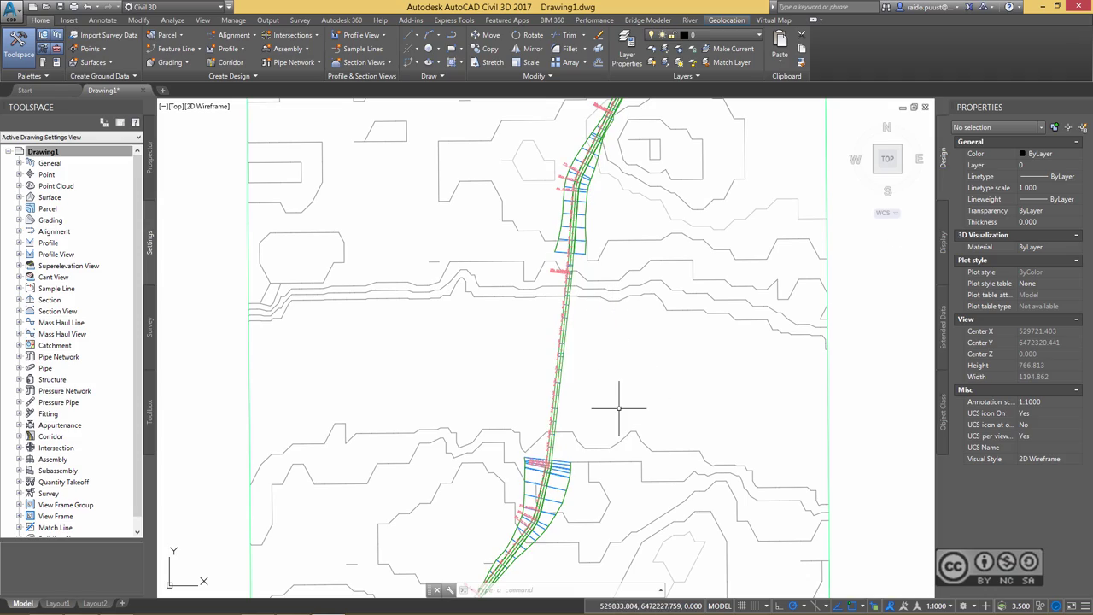
pyautogui.click(911, 176)
pyautogui.scroll(6, 443, 379)
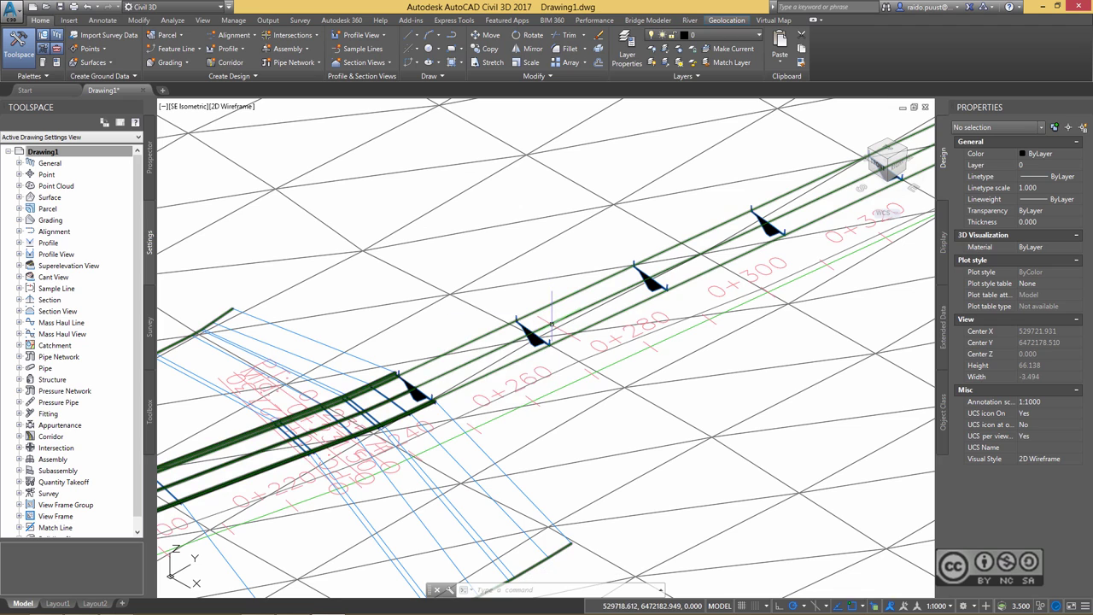
pyautogui.moveTo(601, 241)
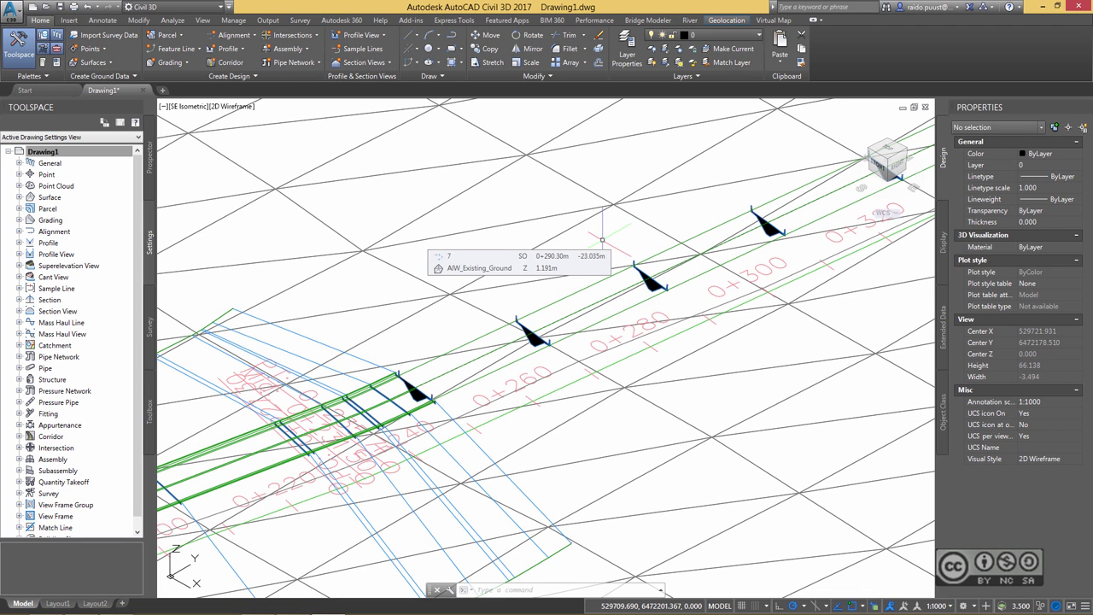
# Step: Create a concrete slab with girders bridge on corridor Road1 for the 240 m to 560 m region, accepting the proposed bridge definition
pyautogui.click(651, 19)
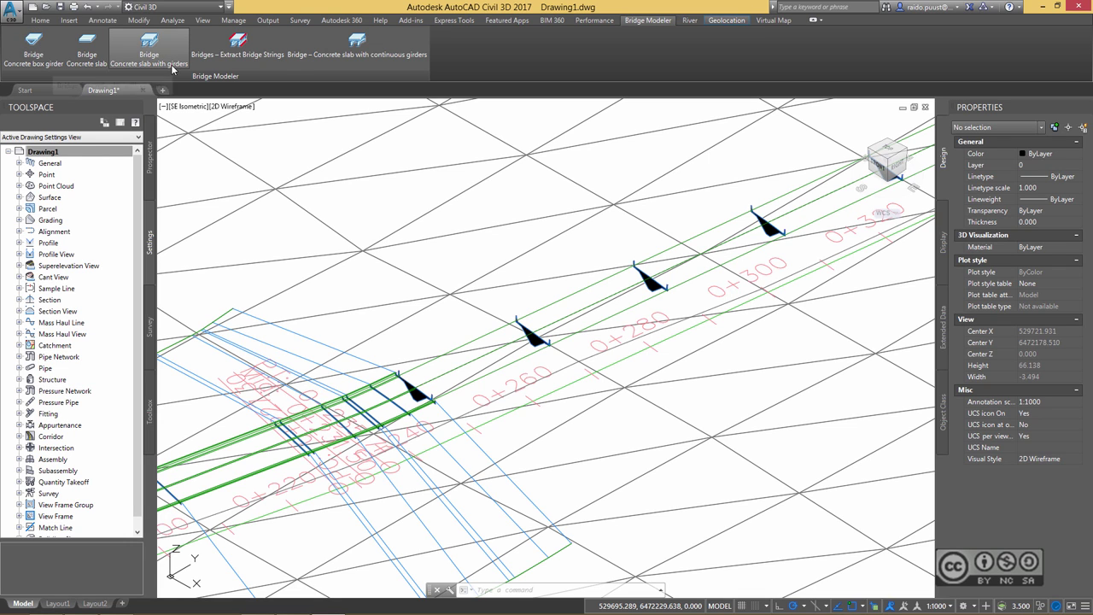
pyautogui.click(153, 47)
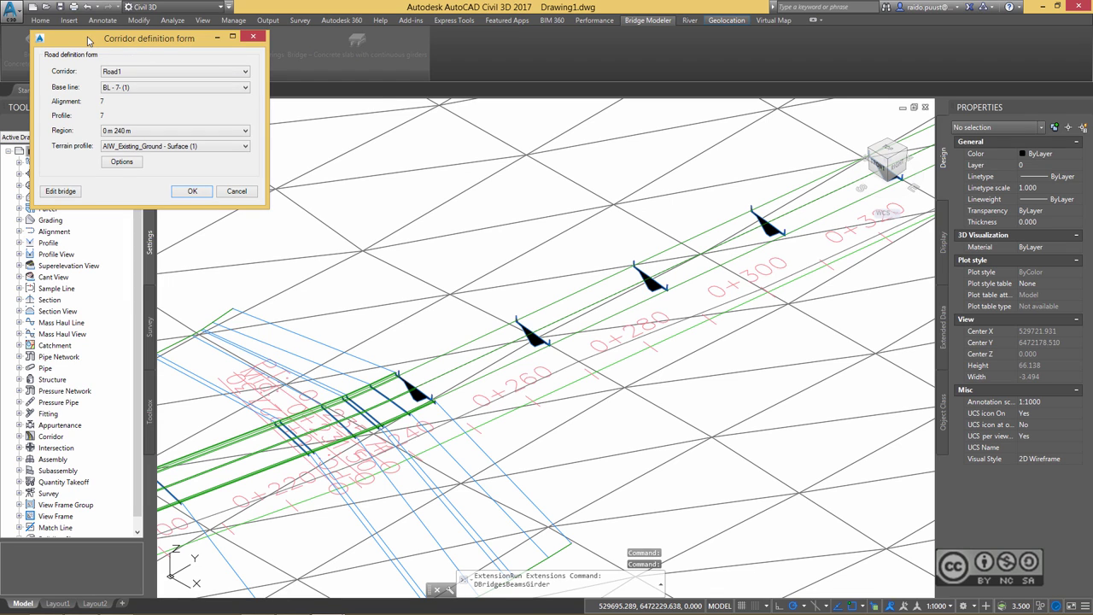
pyautogui.click(125, 74)
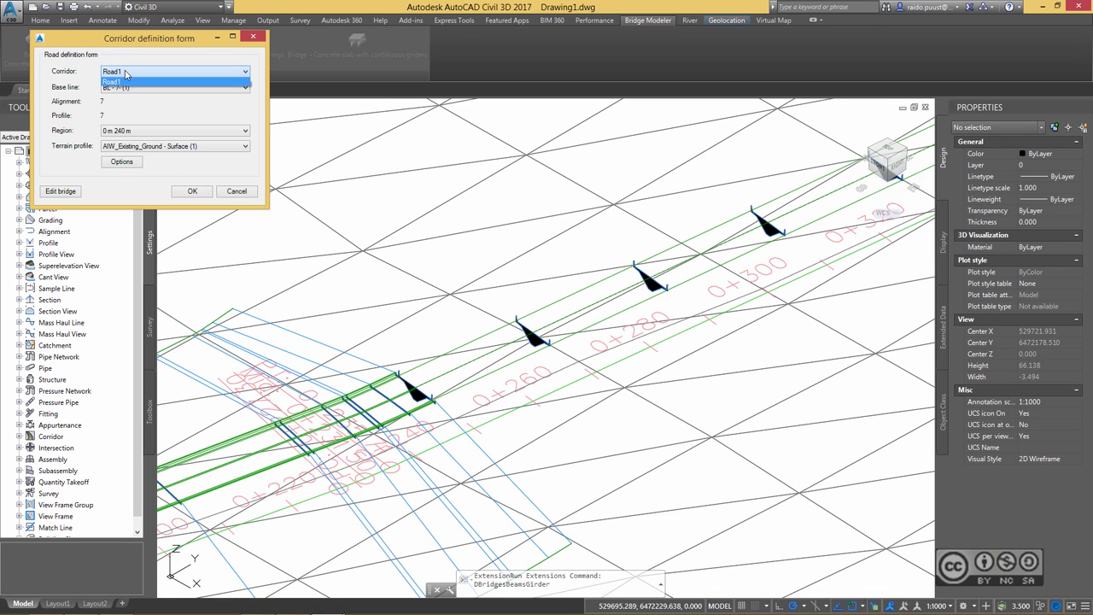
pyautogui.click(127, 82)
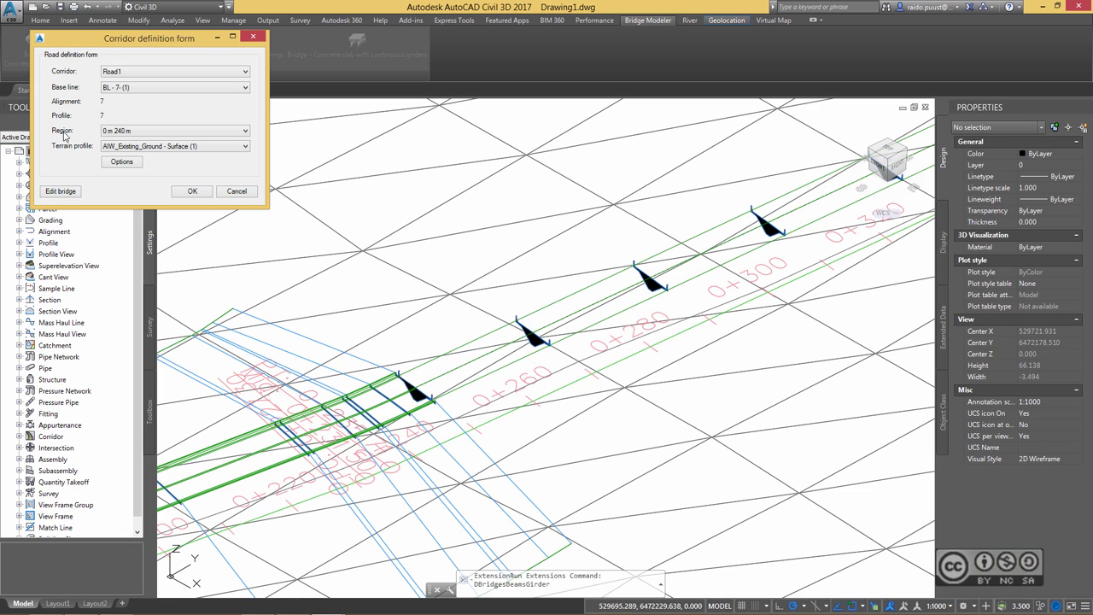
pyautogui.click(149, 134)
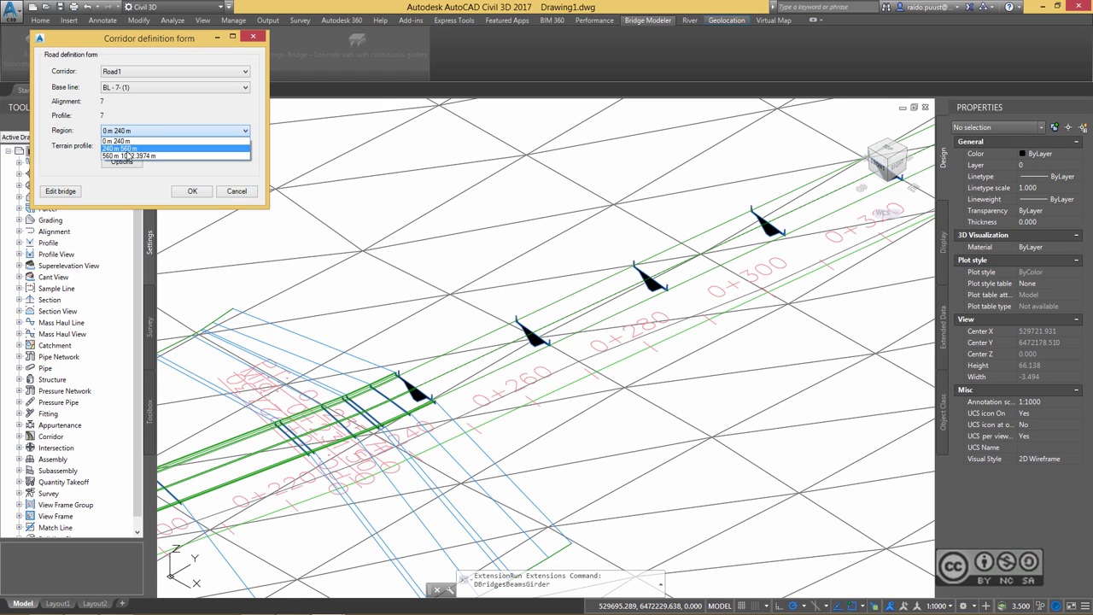
pyautogui.click(127, 150)
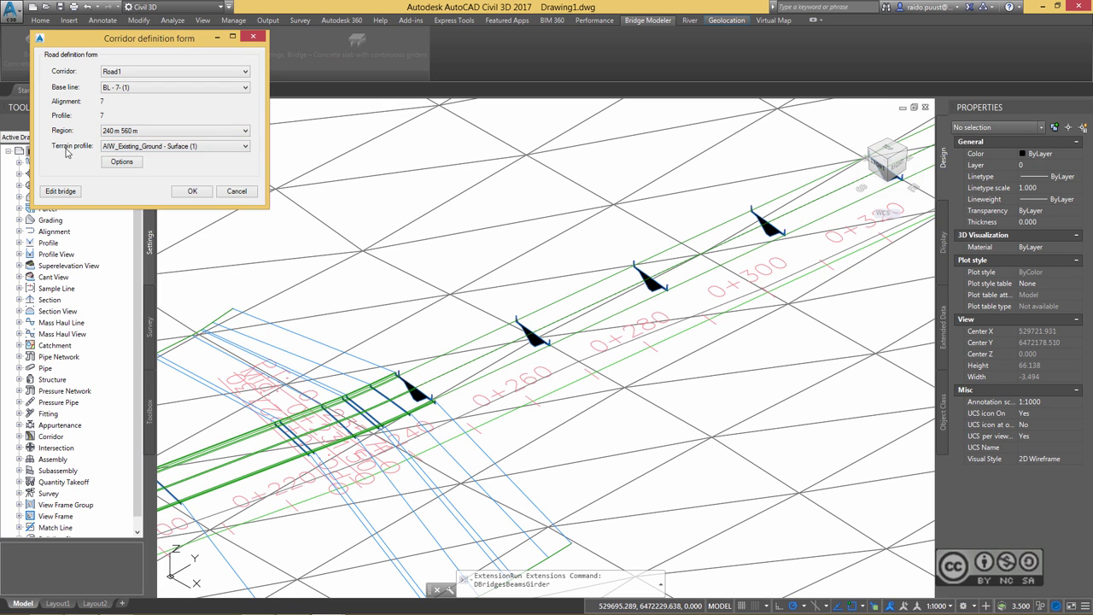
pyautogui.click(192, 190)
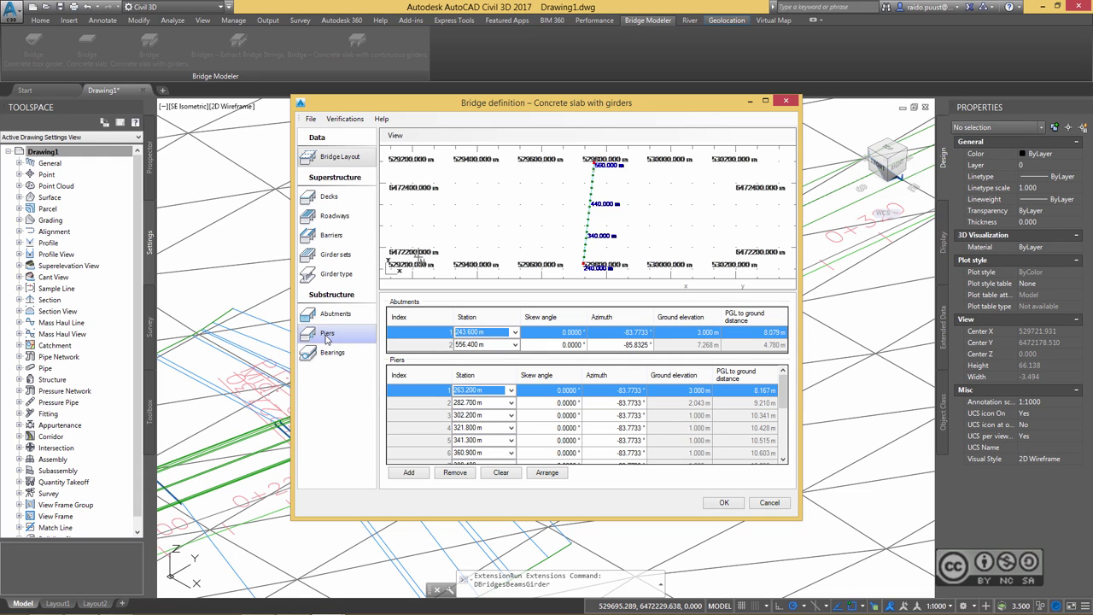
pyautogui.click(723, 503)
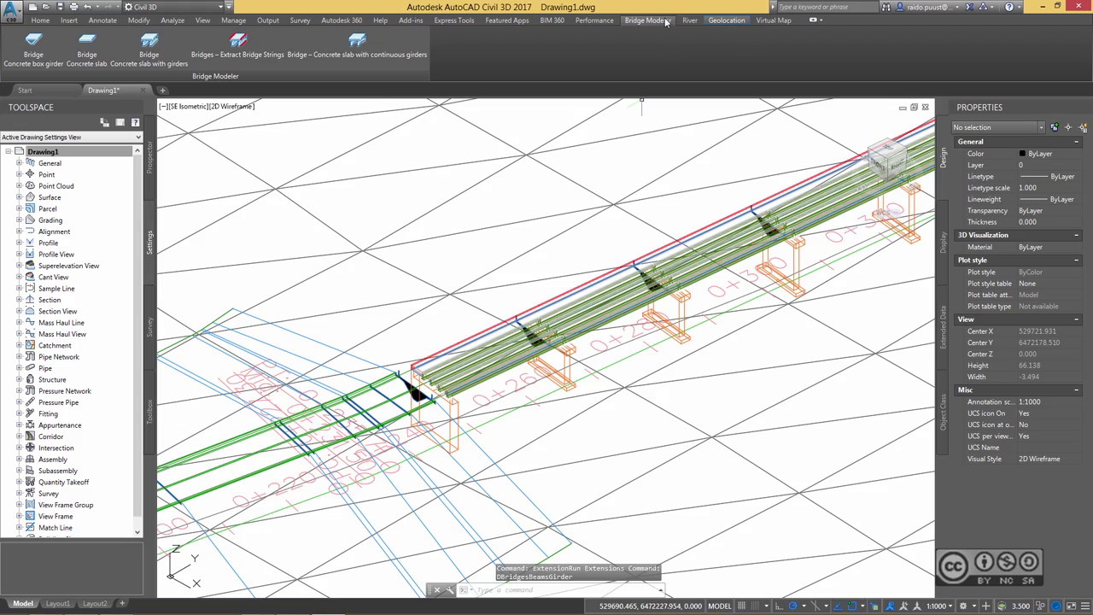
# Step: Examine the generated bridge spans and piers up close and inspect the properties of one girder solid
pyautogui.moveTo(589, 247); pyautogui.dragTo(415, 304, button='middle')
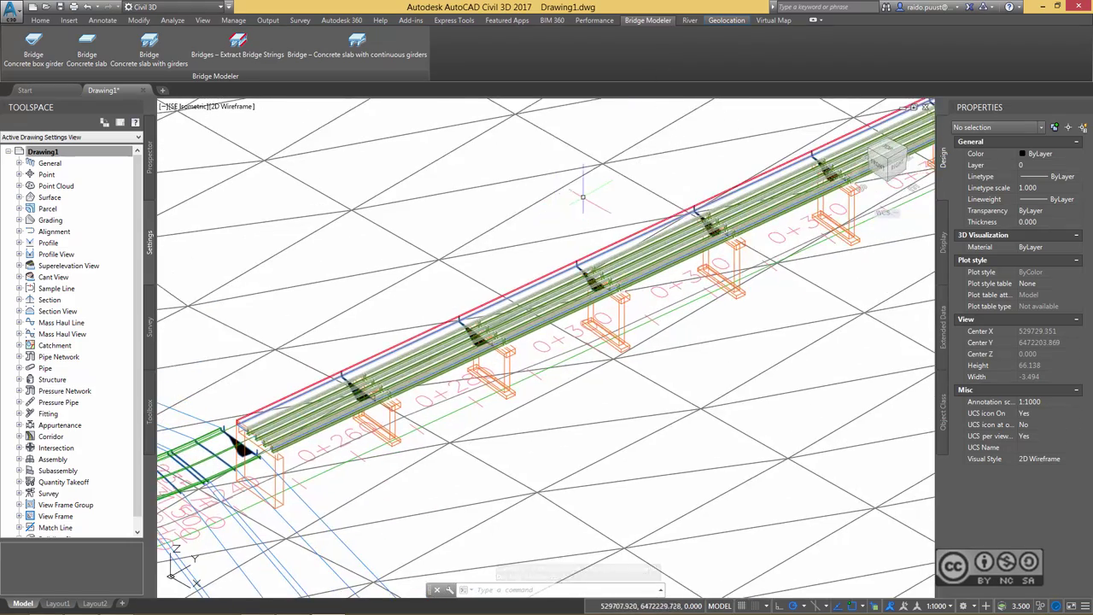
pyautogui.moveTo(582, 198); pyautogui.dragTo(595, 164, button='middle')
pyautogui.moveTo(547, 350)
pyautogui.mouseDown(button='middle')
pyautogui.moveTo(566, 366)
pyautogui.moveTo(639, 375)
pyautogui.mouseUp(button='middle')
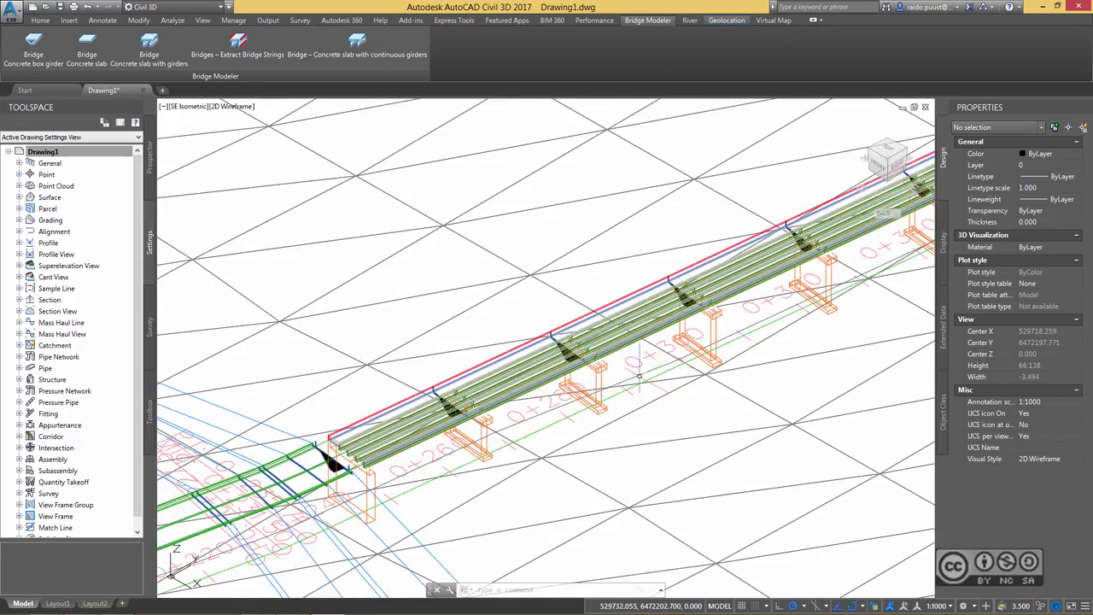
pyautogui.scroll(4, 487, 179)
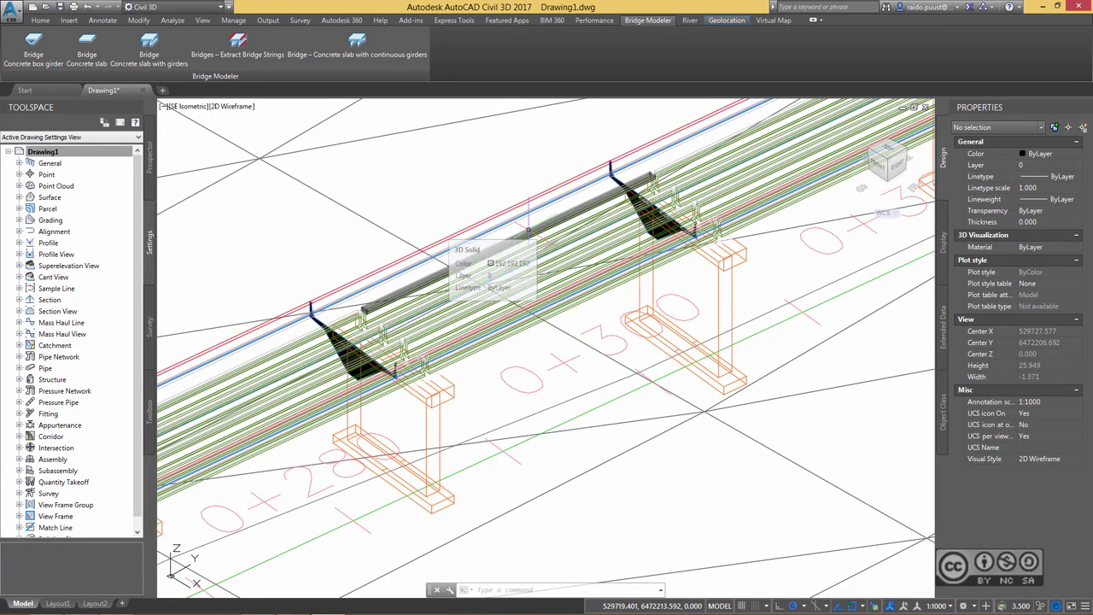
pyautogui.click(527, 231)
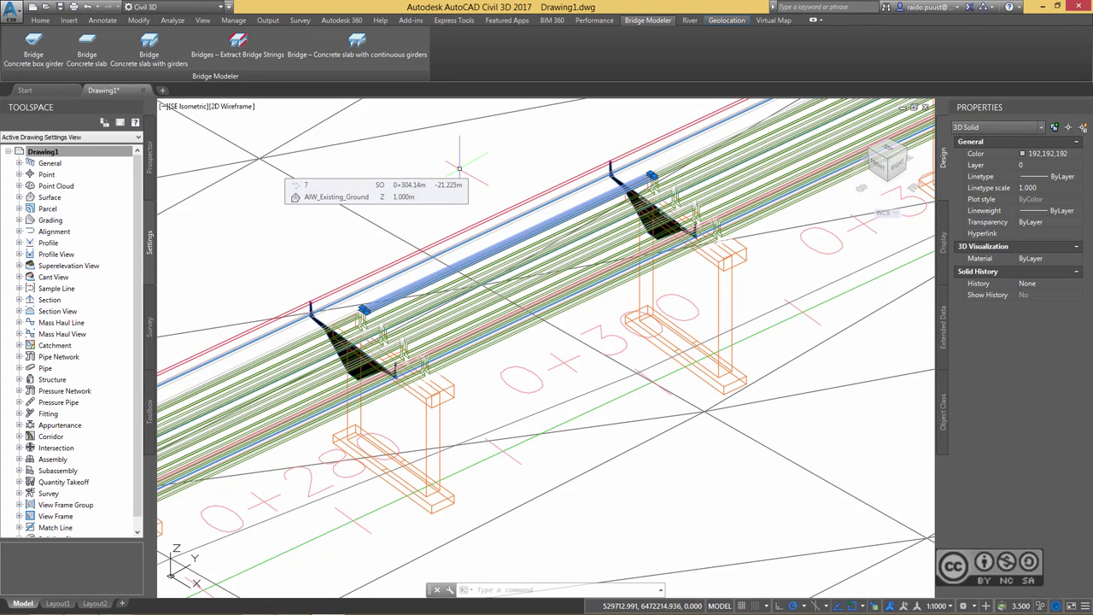
pyautogui.click(480, 168)
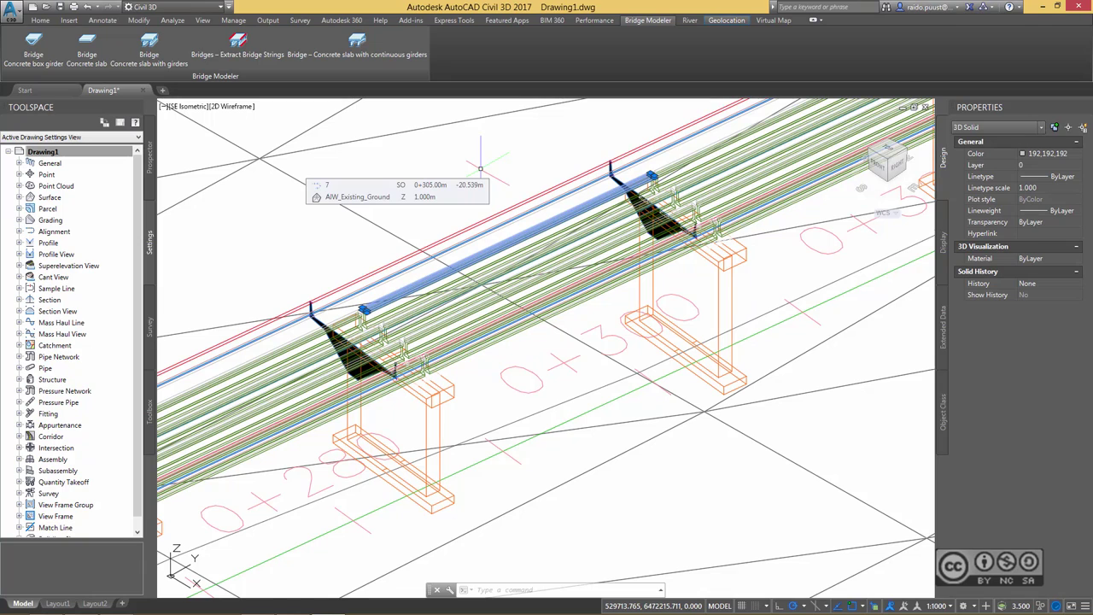
pyautogui.click(482, 170)
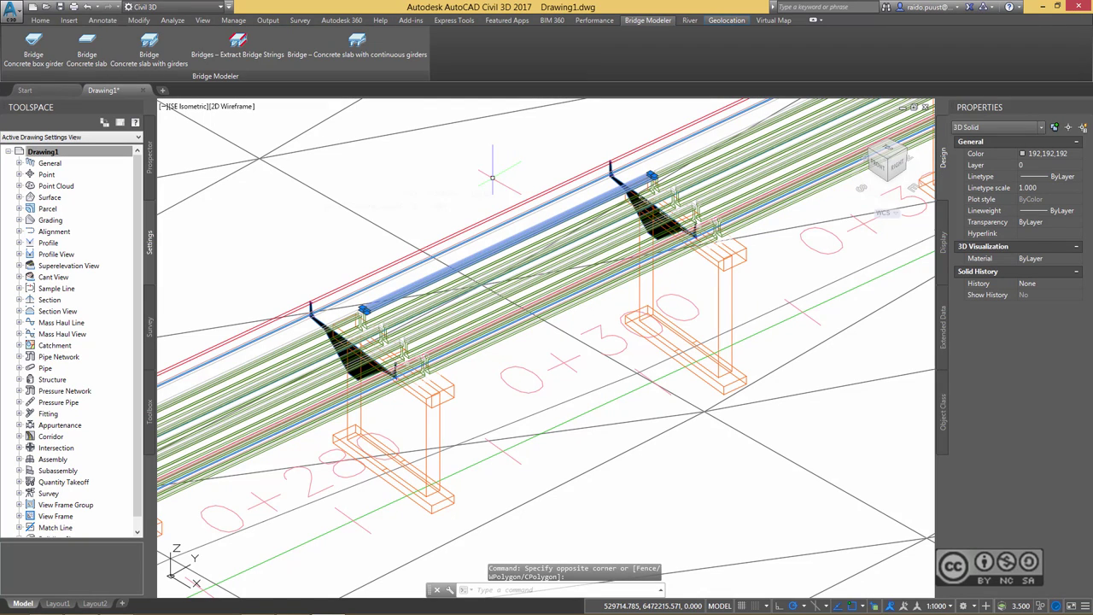
# Step: Select all solids similar to the selected girder, view the selection across the whole bridge, and clear it
pyautogui.click(333, 184)
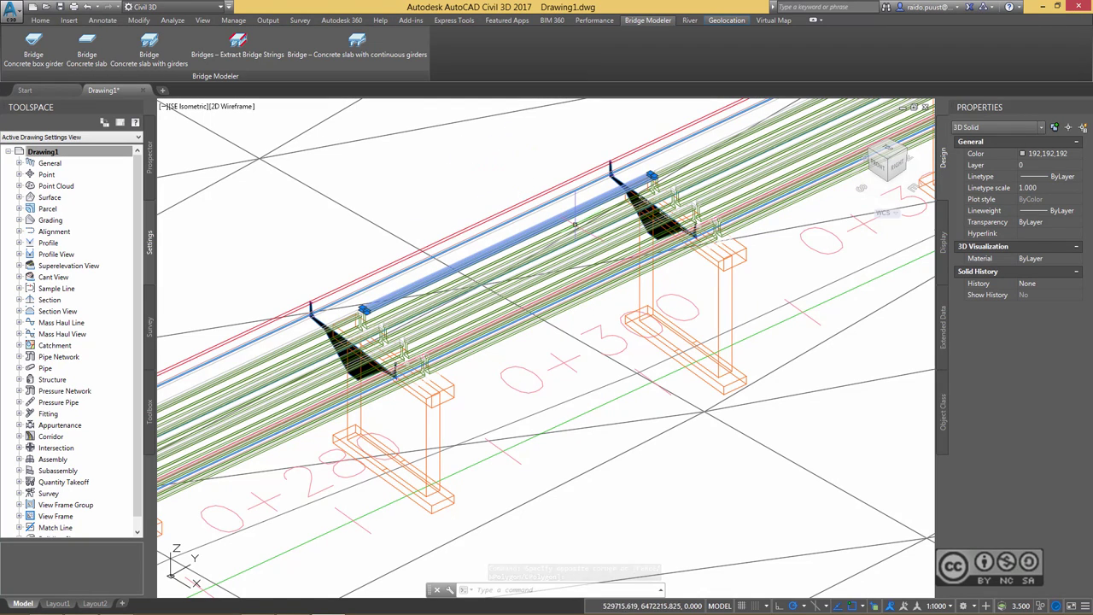
pyautogui.rightClick(499, 151)
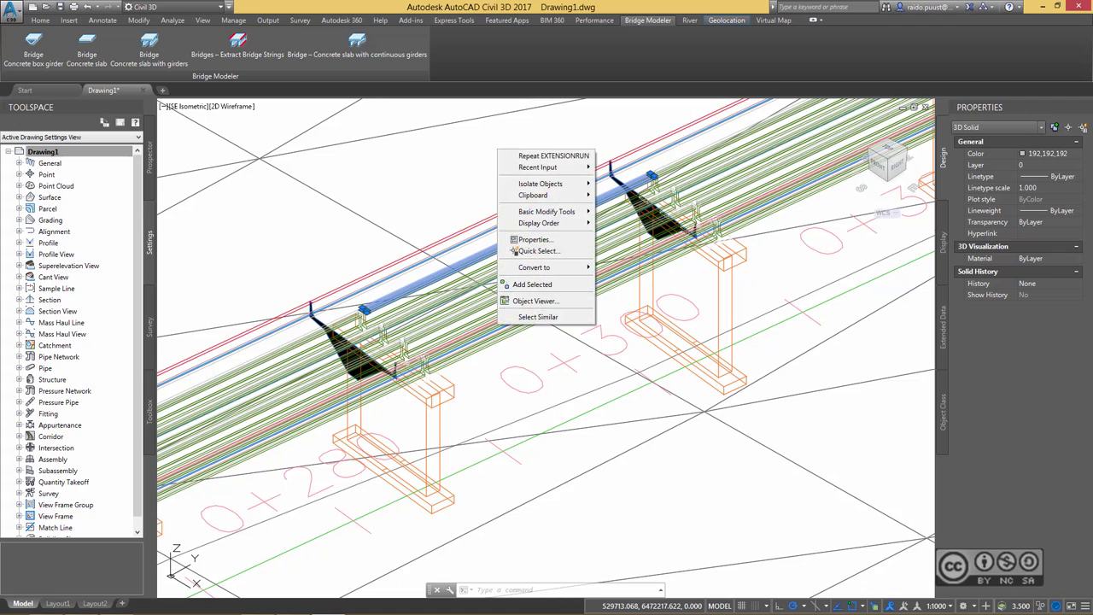
pyautogui.click(538, 317)
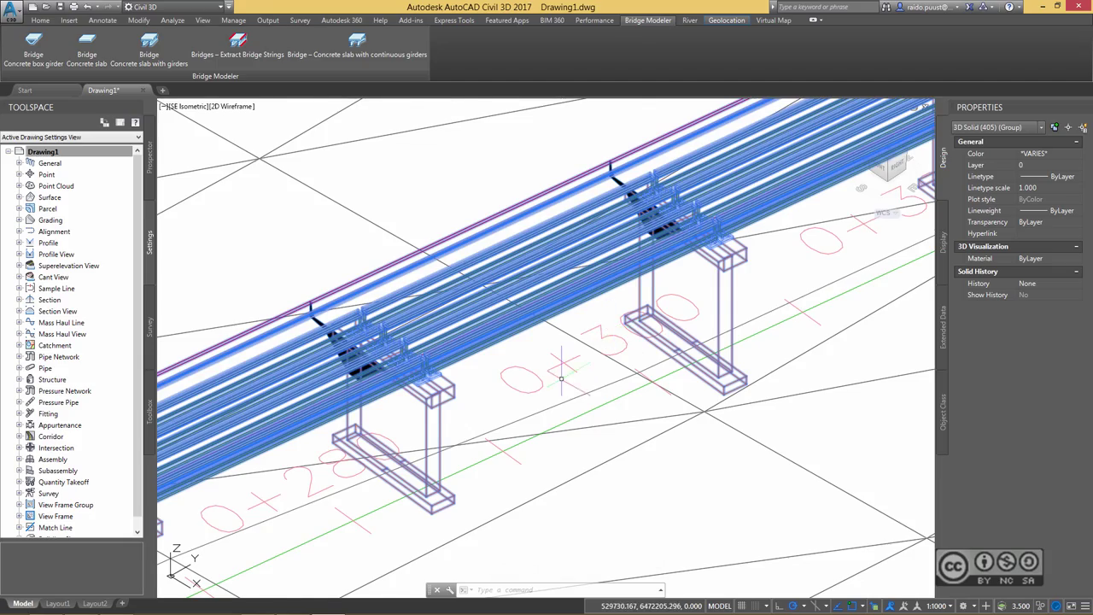
pyautogui.scroll(-10, 560, 378)
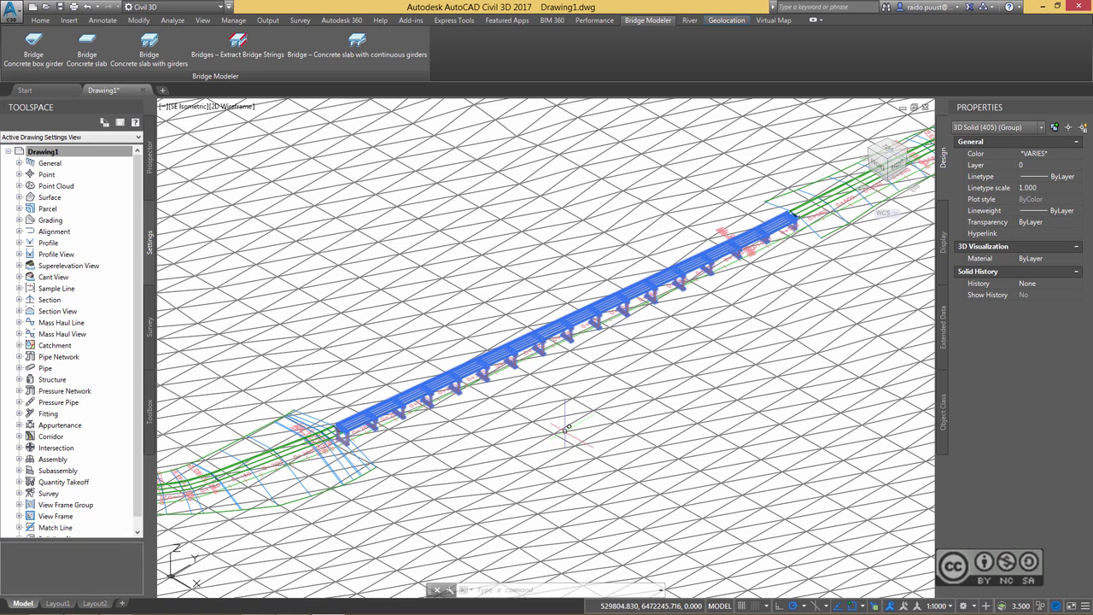
pyautogui.click(526, 378)
pyautogui.press('Escape')
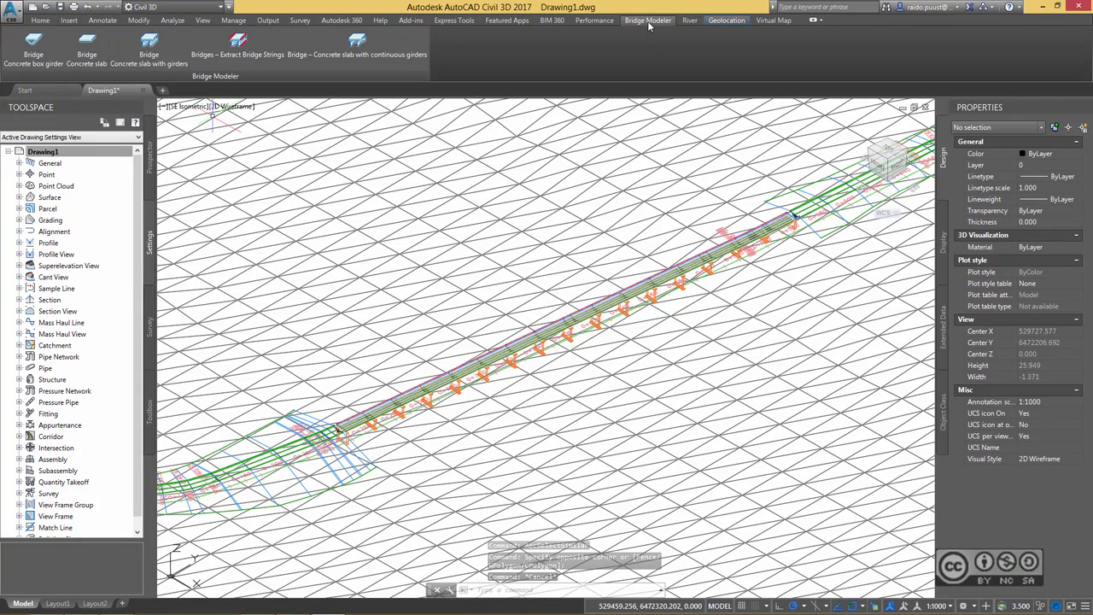
# Step: Open the existing concrete slab with girders bridge for editing by picking it in the drawing
pyautogui.click(150, 50)
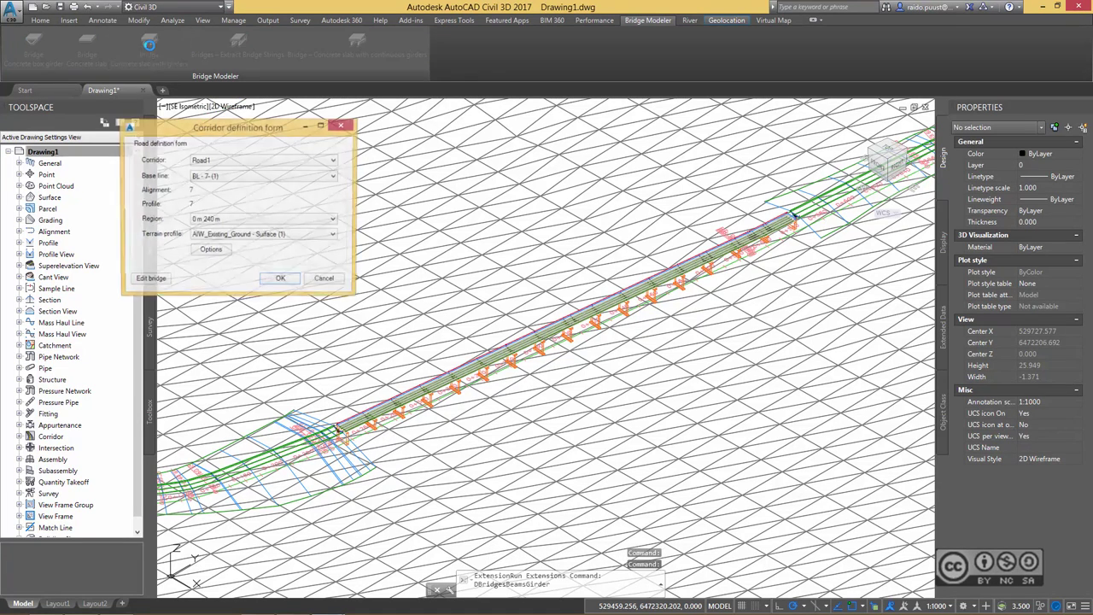
pyautogui.click(149, 280)
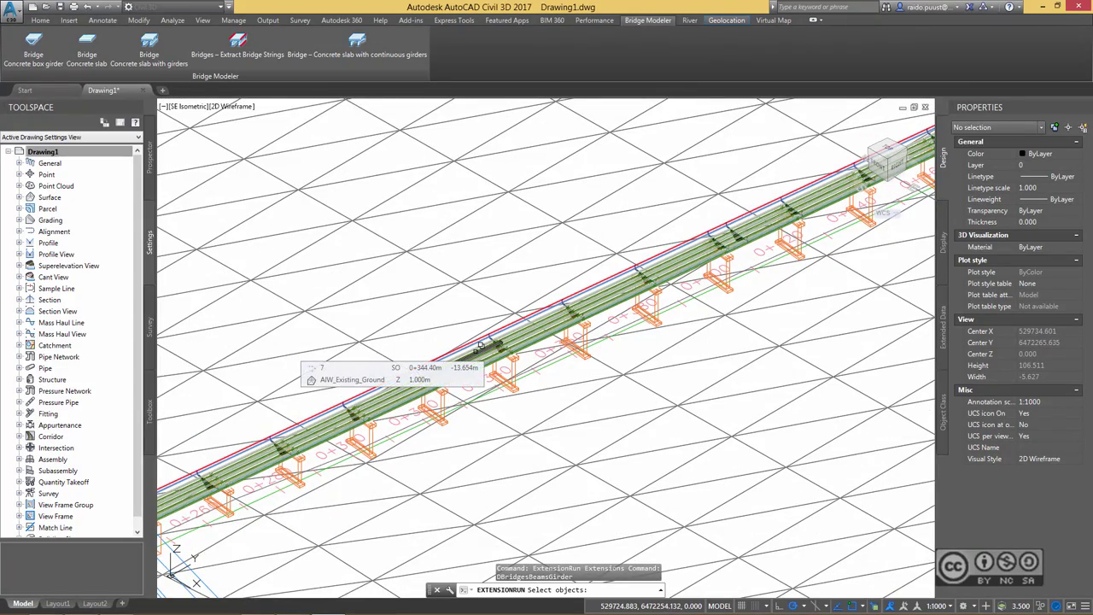
pyautogui.scroll(3, 499, 357)
pyautogui.click(540, 385)
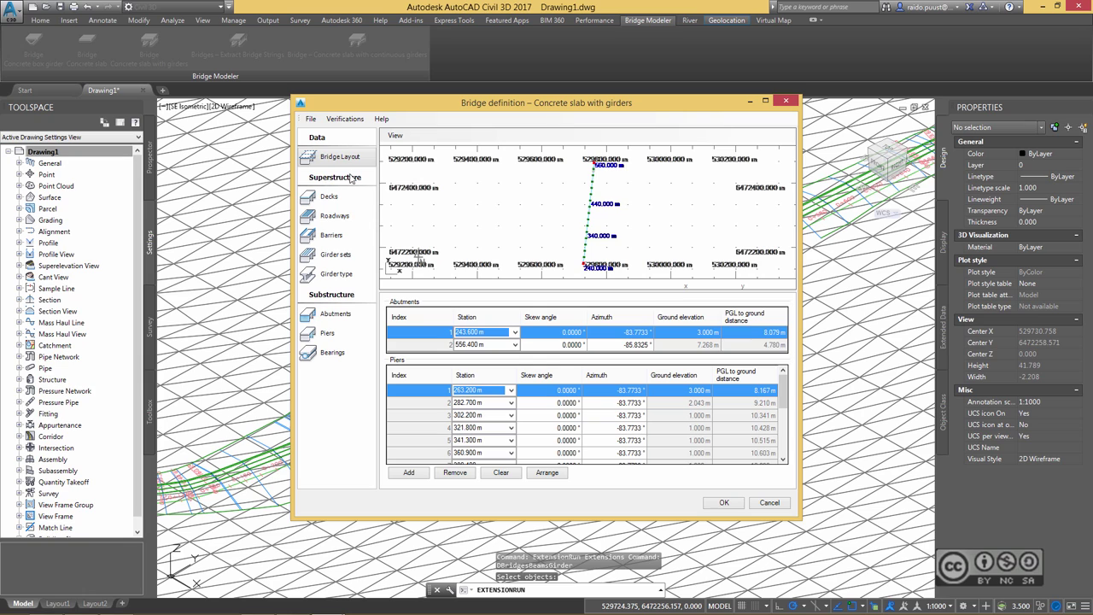
# Step: Review the deck, roadway, barrier and girder set settings, and check the pier stations in the bridge layout
pyautogui.click(328, 196)
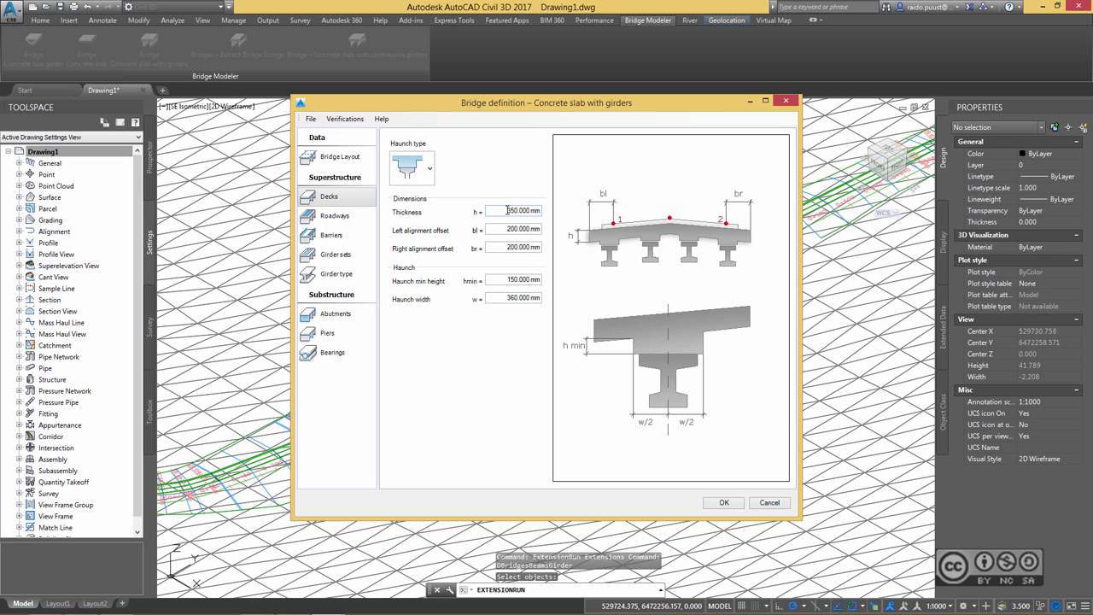
pyautogui.click(335, 216)
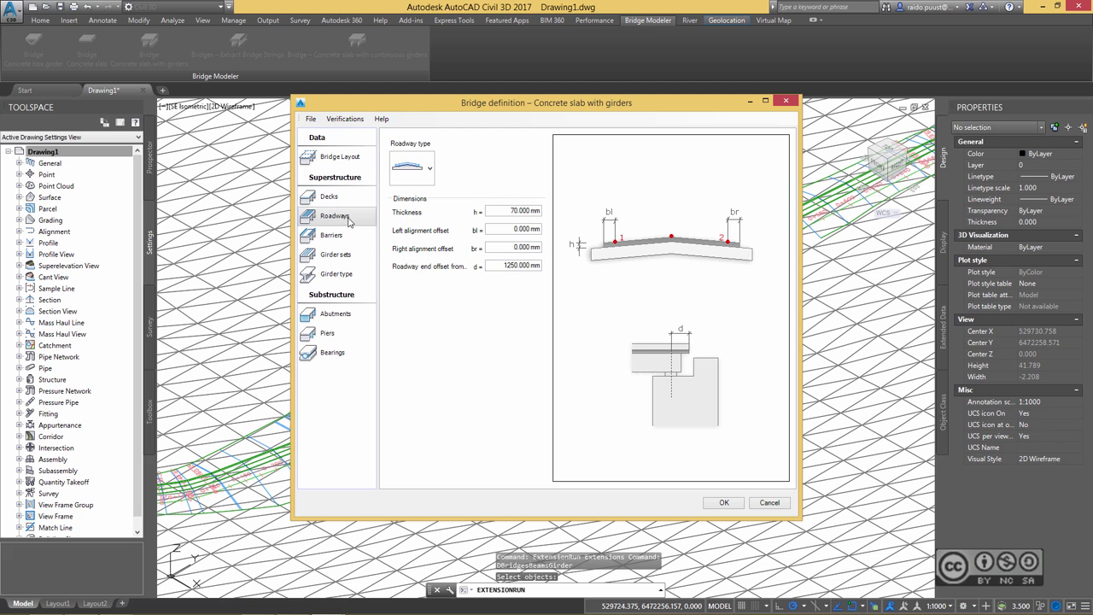
pyautogui.click(333, 236)
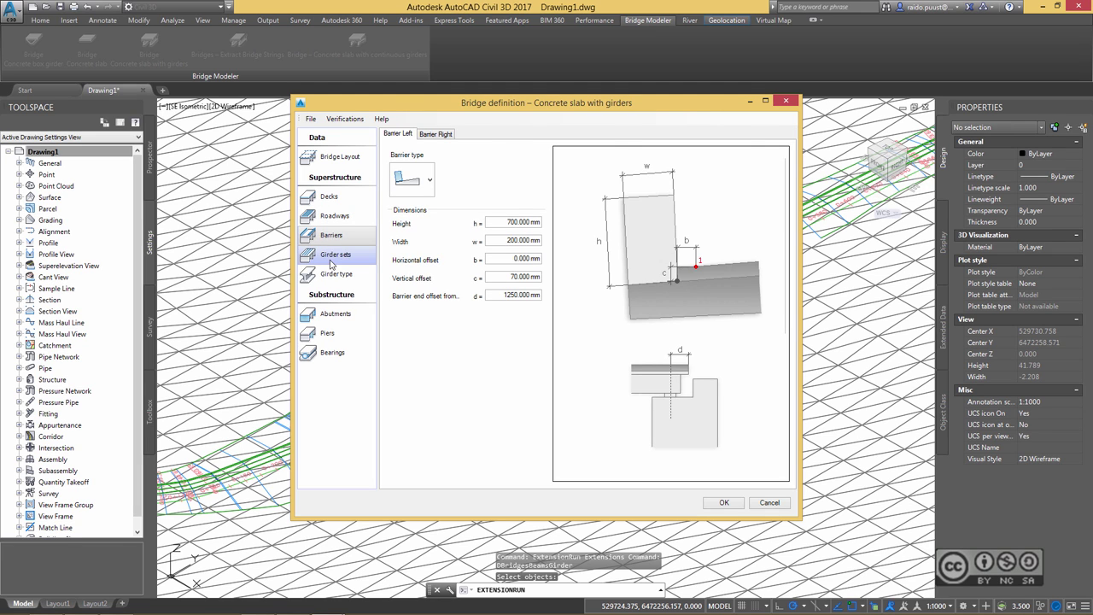
pyautogui.click(332, 263)
pyautogui.click(337, 157)
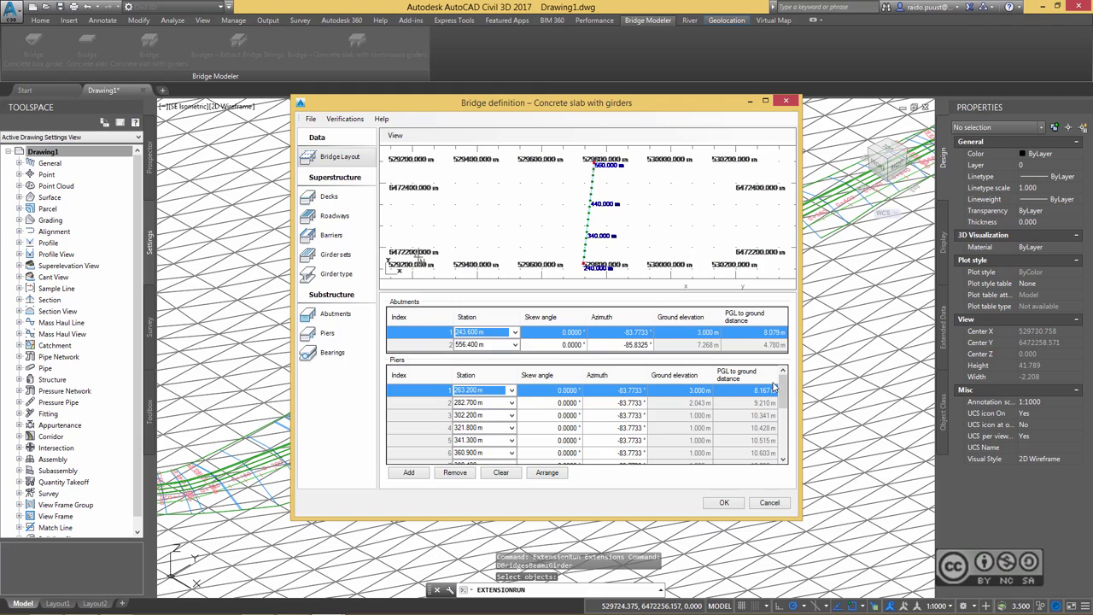
pyautogui.moveTo(787, 395); pyautogui.dragTo(784, 447)
pyautogui.scroll(-3, 439, 436)
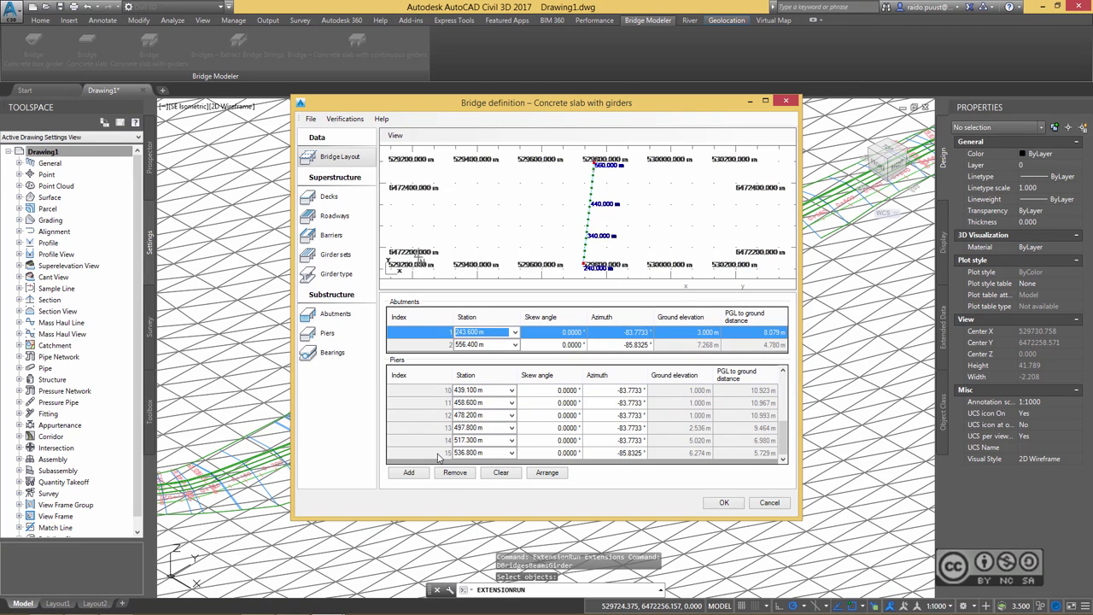
pyautogui.scroll(3, 525, 435)
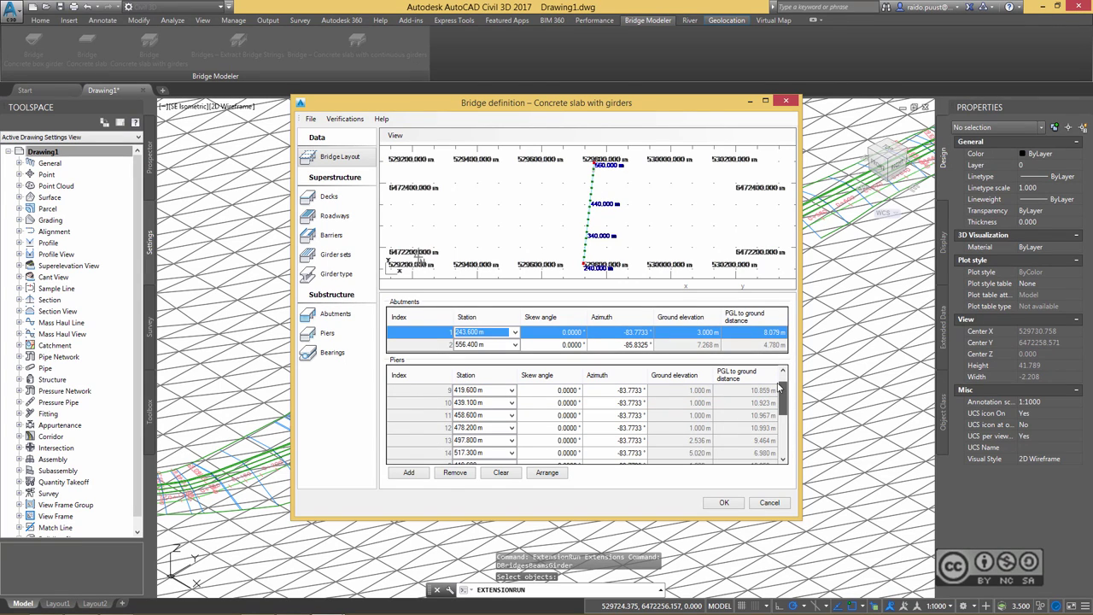
# Step: Remove the piers at stations 282.7, 321.8, 360.9 and 400 m from the bridge layout
pyautogui.click(465, 390)
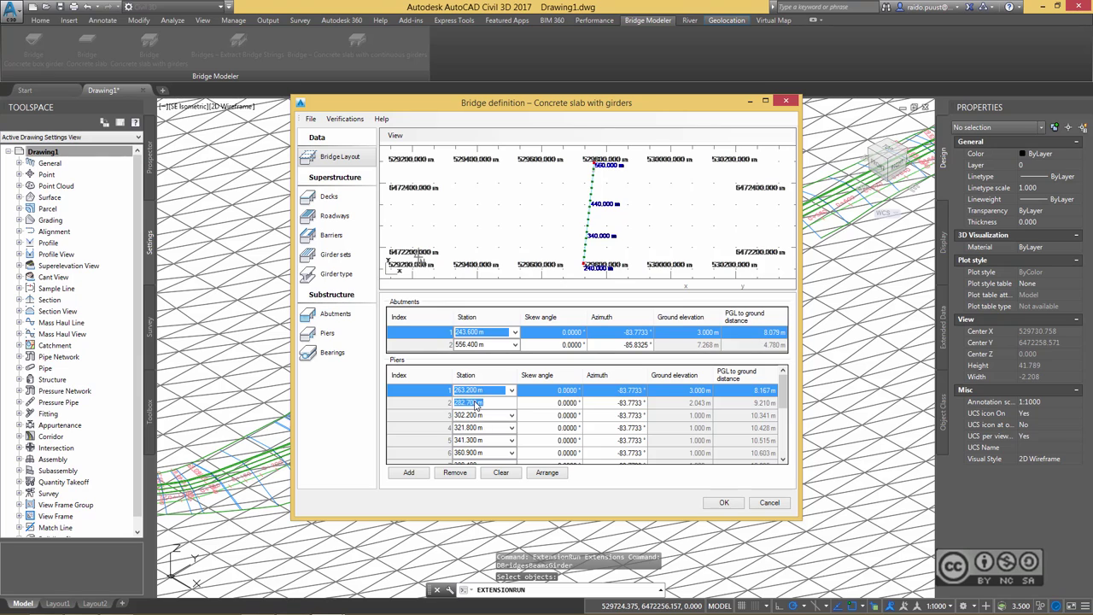
pyautogui.click(476, 403)
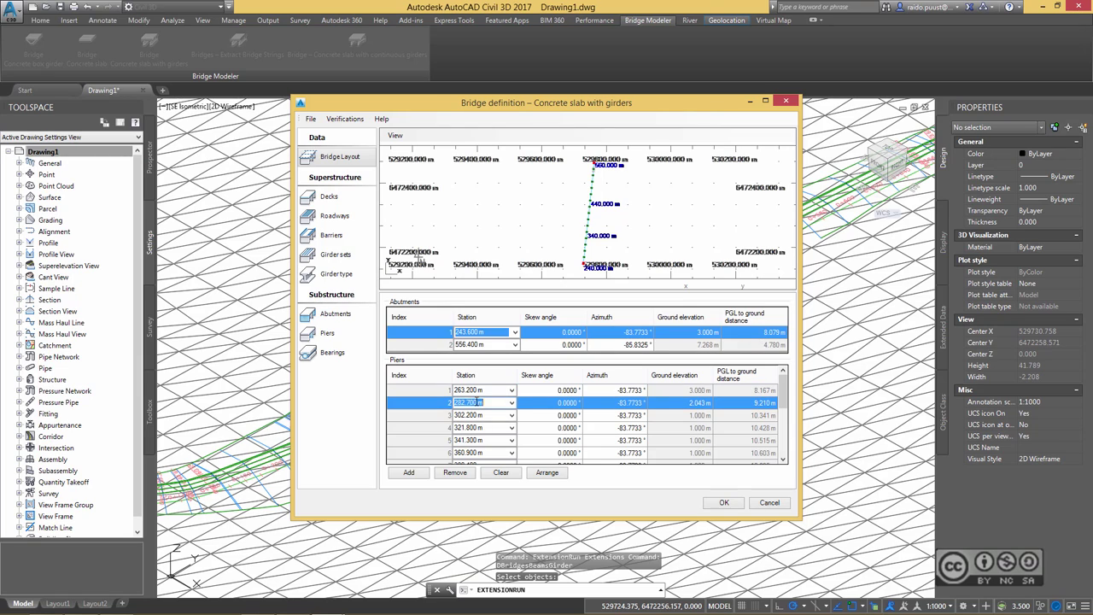
pyautogui.click(456, 474)
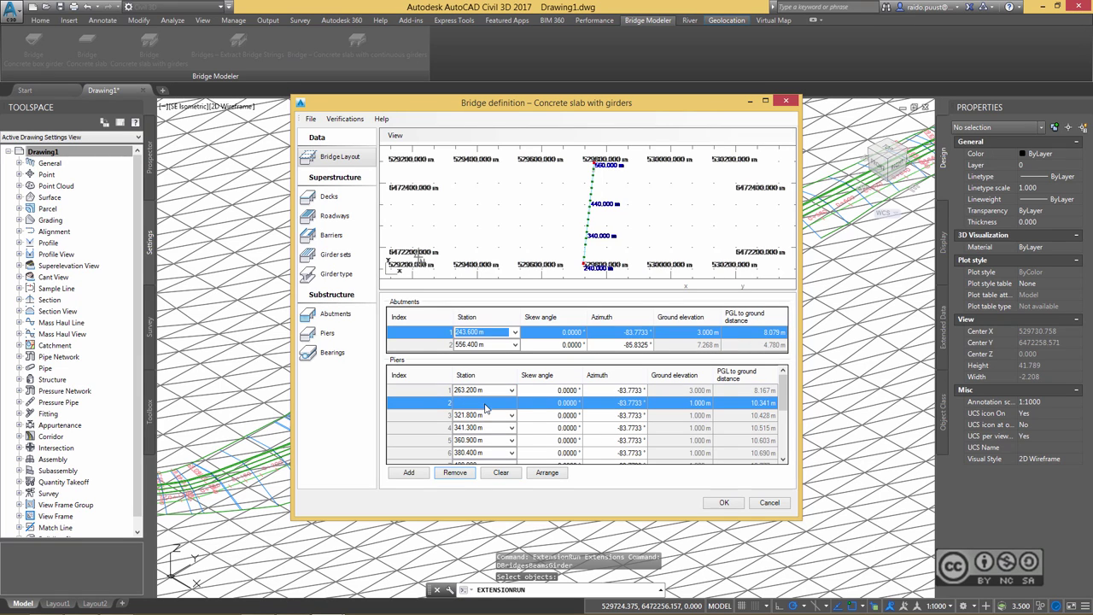
pyautogui.click(456, 474)
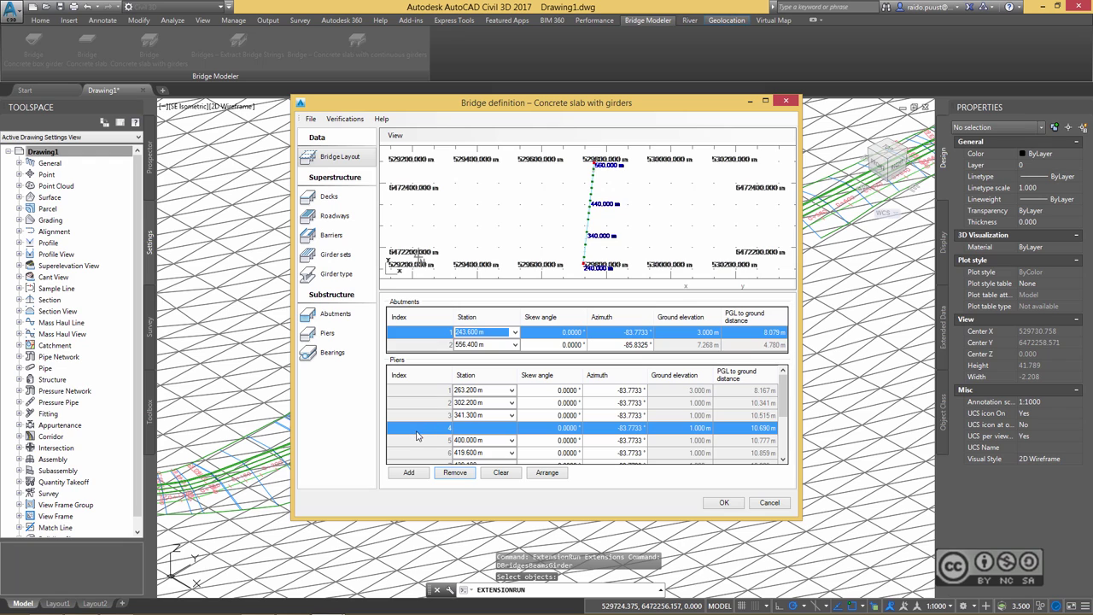
pyautogui.moveTo(787, 400); pyautogui.dragTo(786, 416)
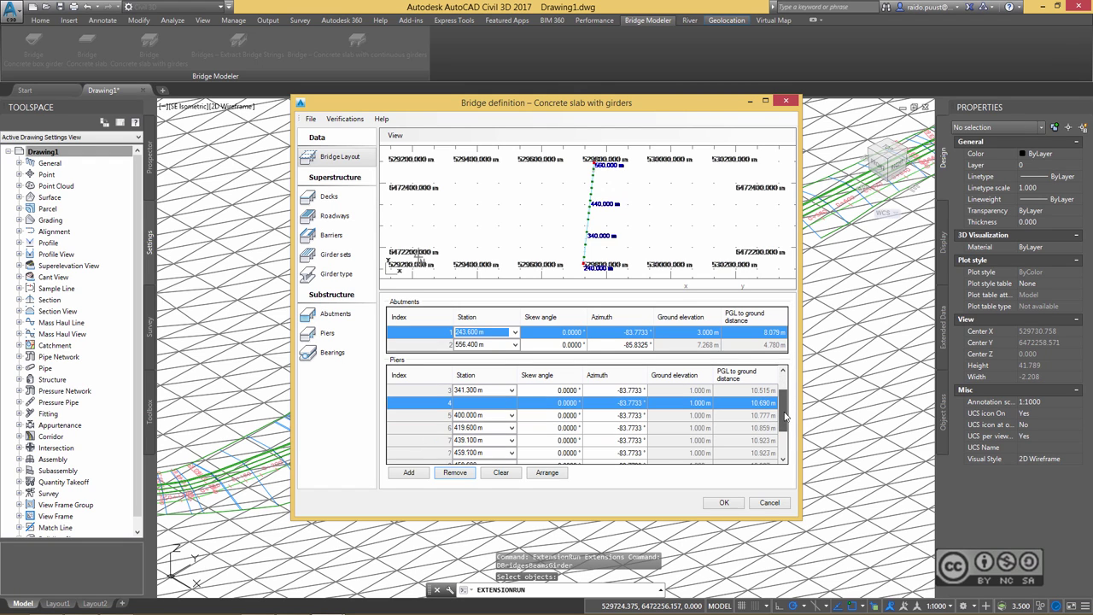
pyautogui.click(481, 418)
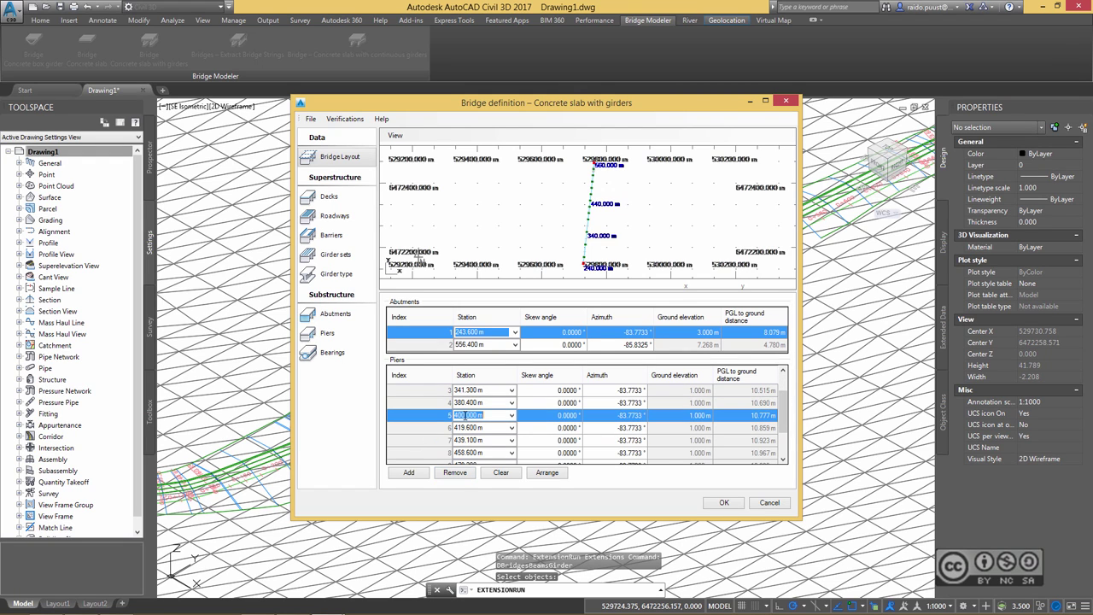
pyautogui.click(455, 473)
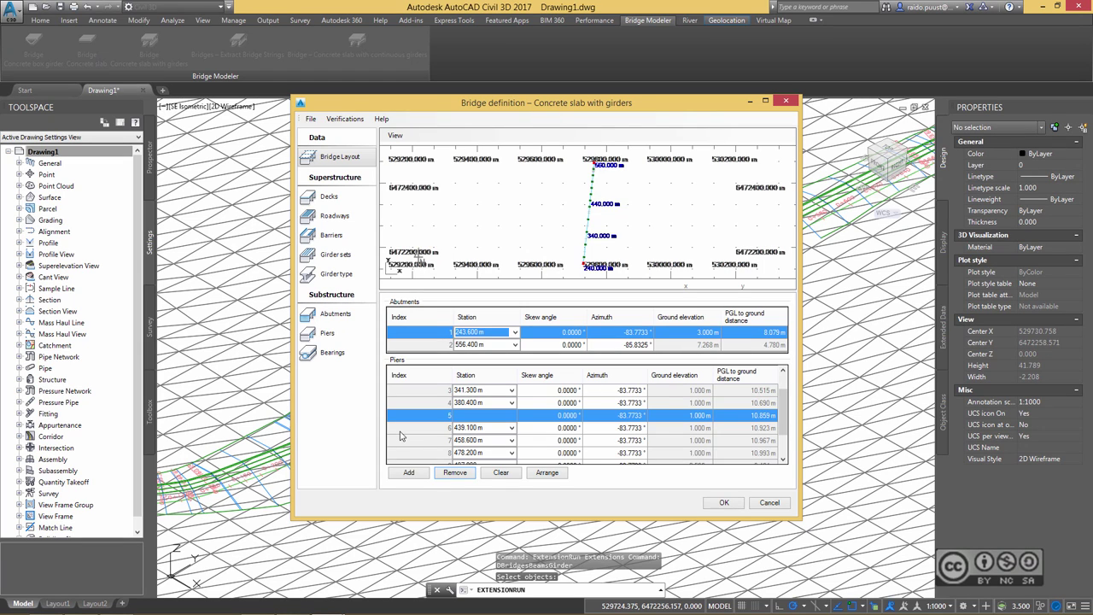
# Step: Remove the piers at stations 341.3, 458.6, 478.2, 497.8 and 517.3 m, leaving six piers in the layout
pyautogui.click(472, 439)
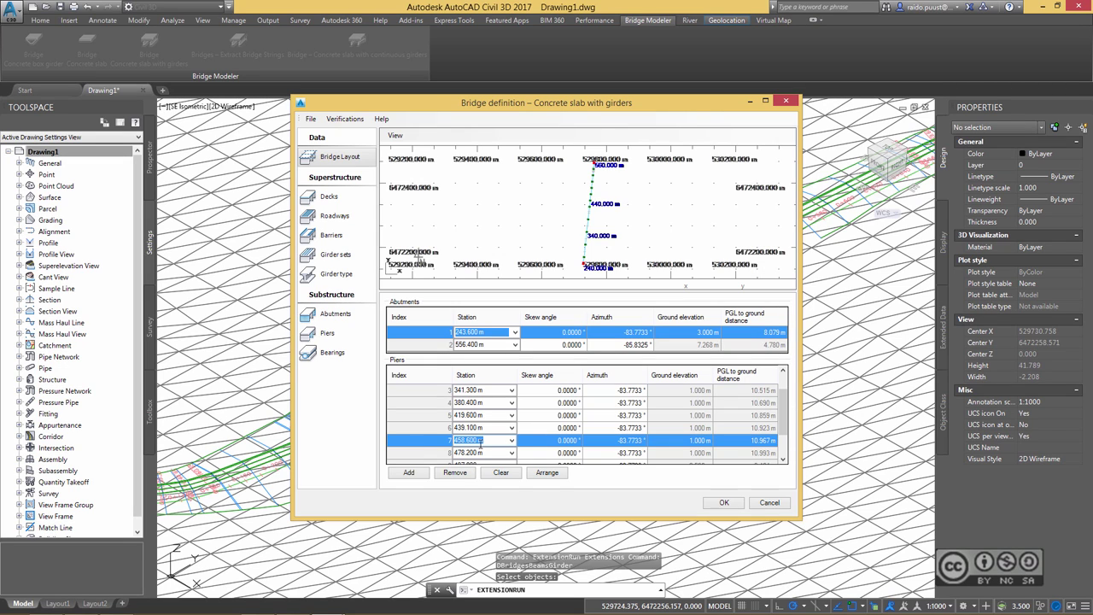
pyautogui.scroll(-1, 785, 423)
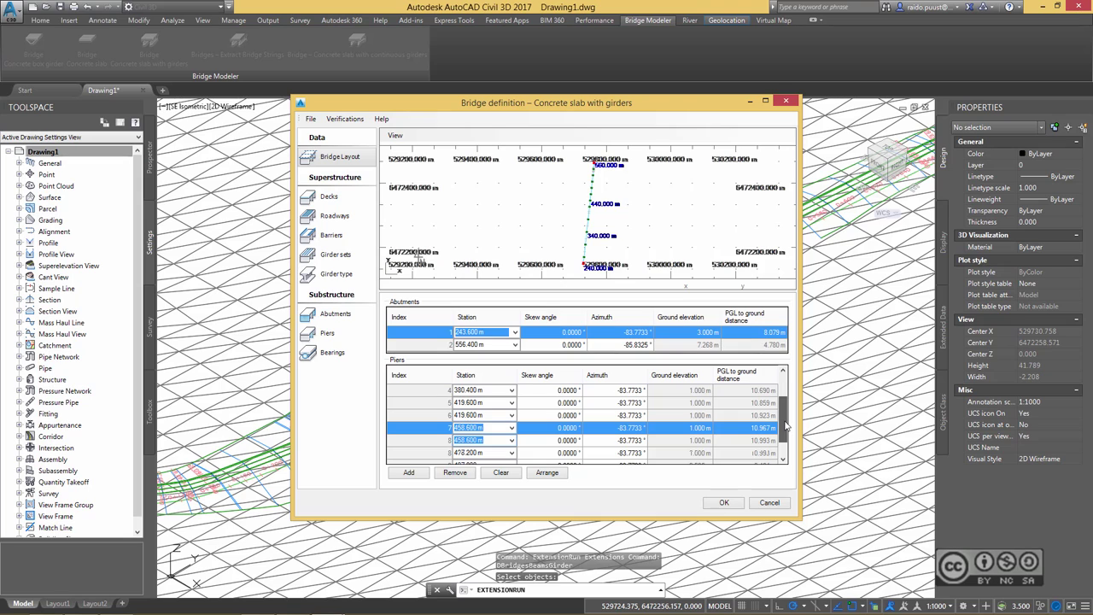
pyautogui.scroll(-1, 785, 430)
pyautogui.scroll(-1, 512, 431)
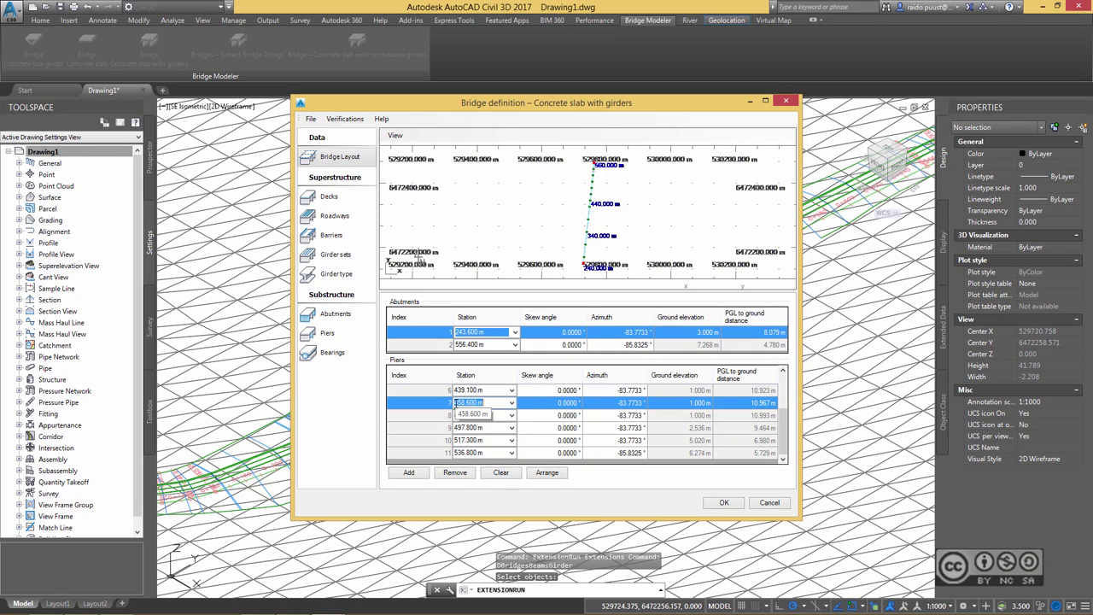
pyautogui.click(437, 471)
pyautogui.click(461, 474)
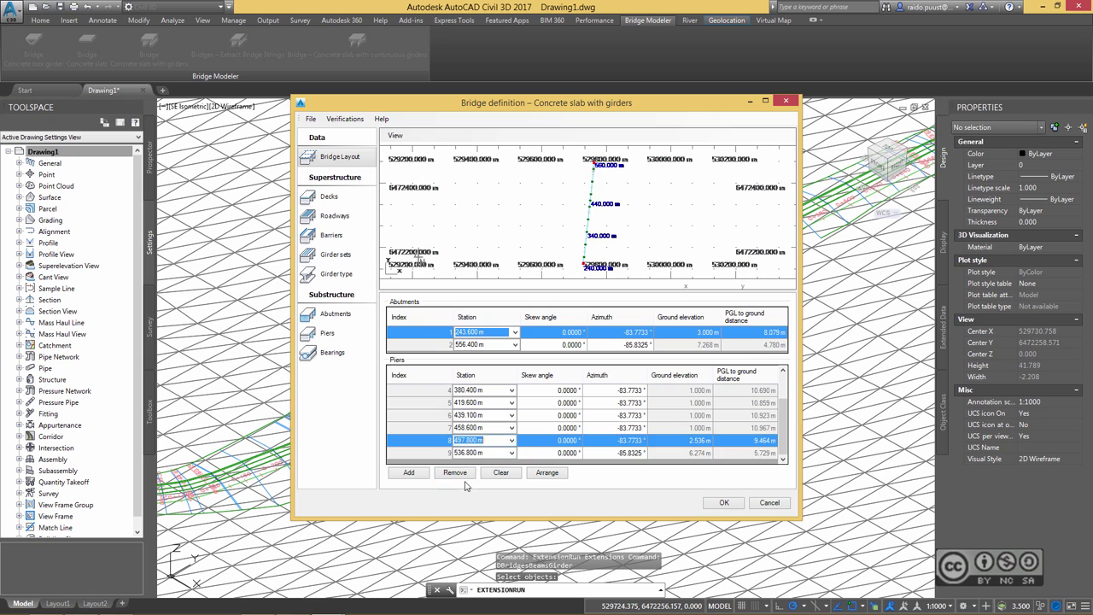
pyautogui.click(459, 474)
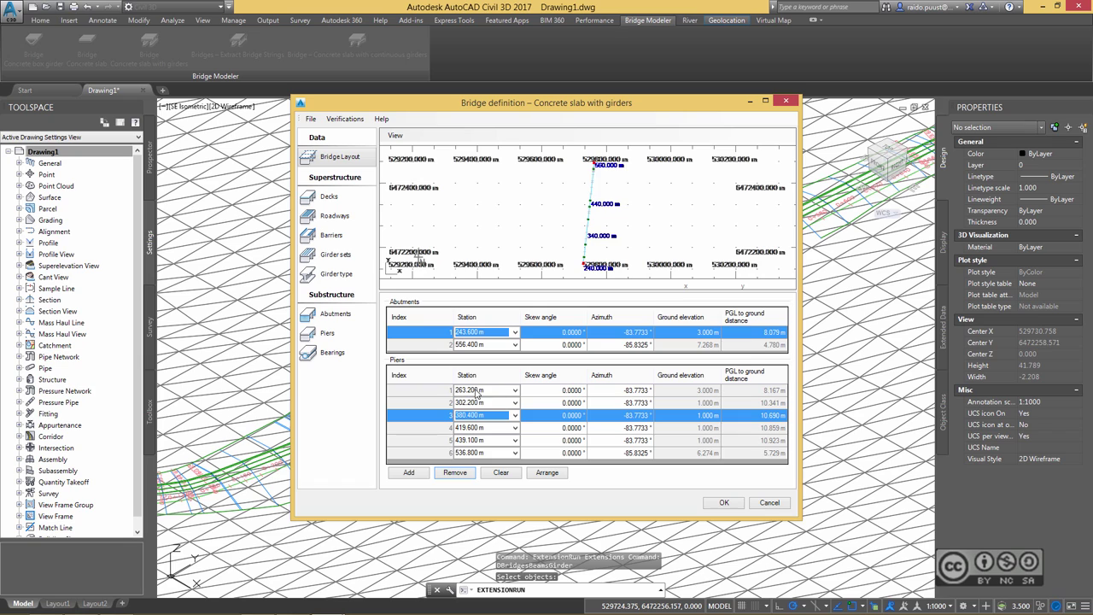
# Step: Set the stations of piers 1, 2 and 3 to 260 m, 300 m and 340 m
pyautogui.click(494, 391)
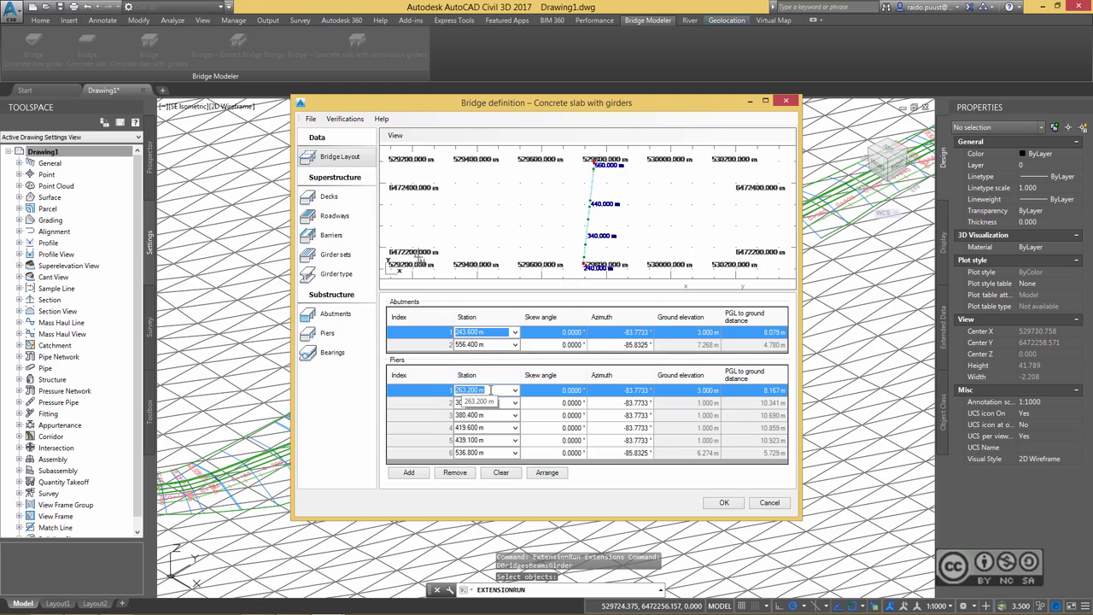
pyautogui.write('260')
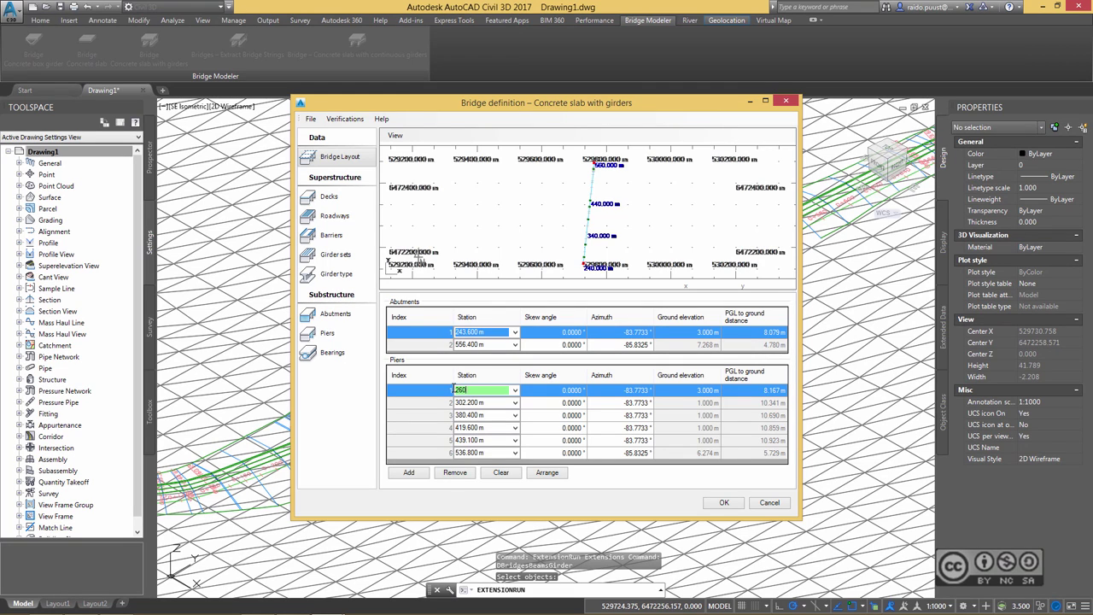
pyautogui.click(503, 402)
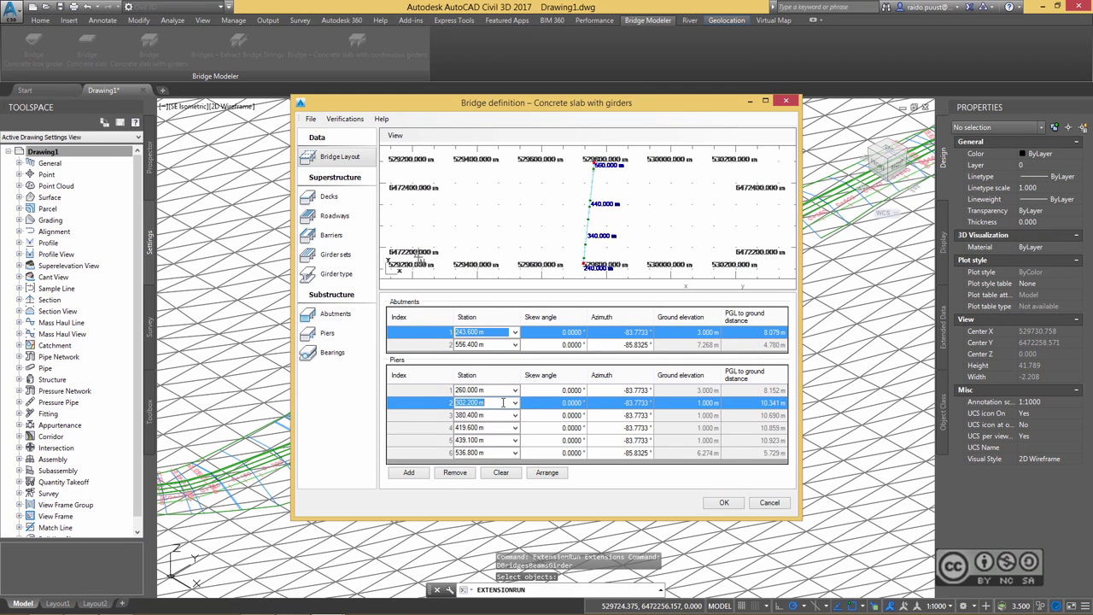
pyautogui.write('300')
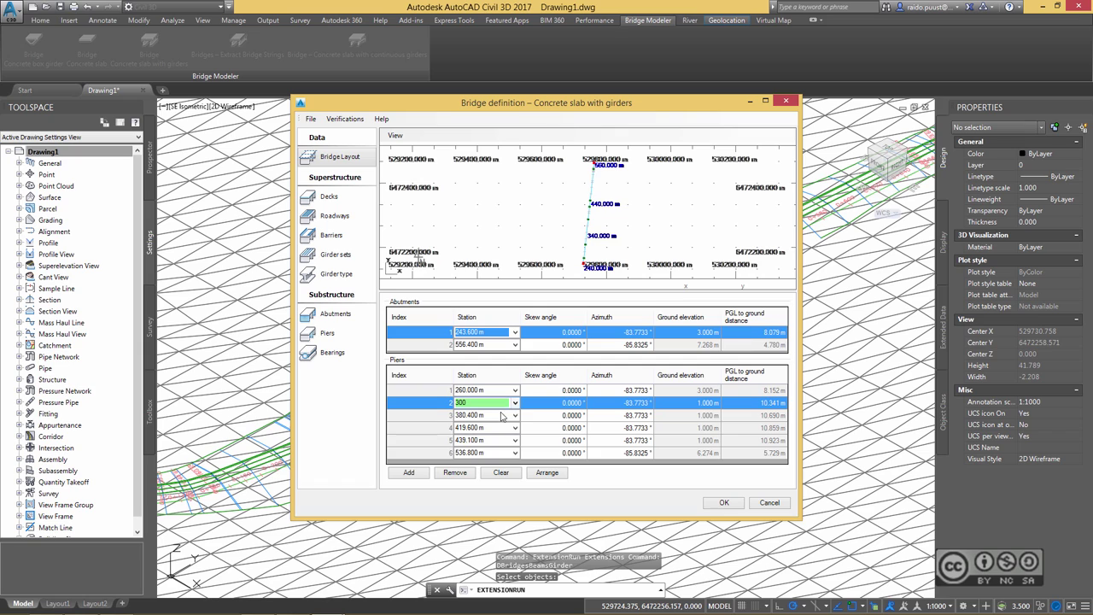
pyautogui.click(497, 414)
pyautogui.write('34')
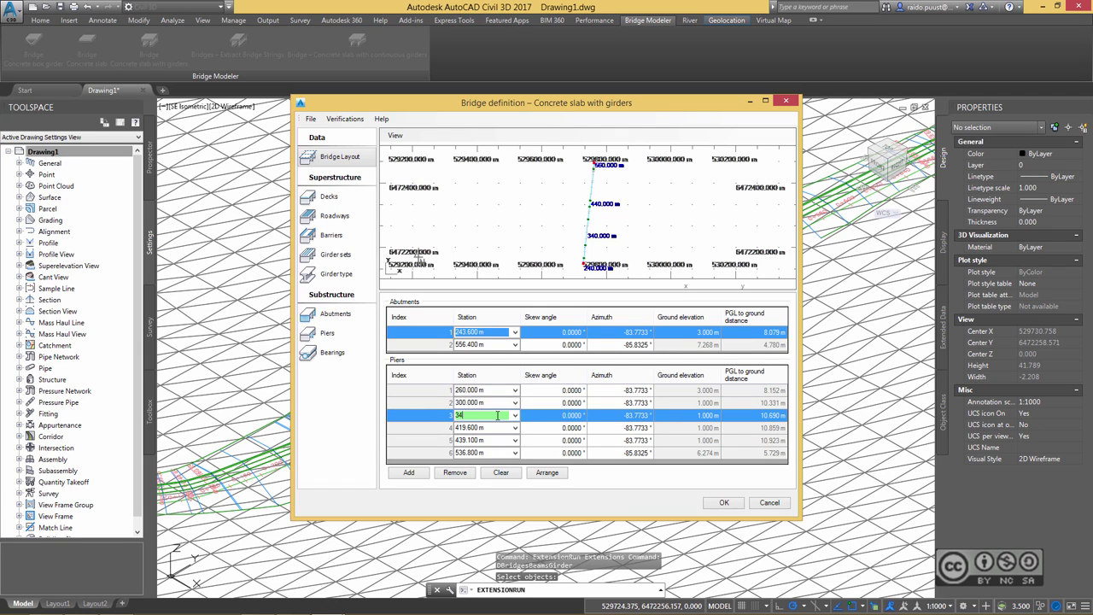
pyautogui.write('0')
# Step: Set the stations of piers 4, 5 and 6 to 400 m, 450 m and 500 m
pyautogui.click(492, 427)
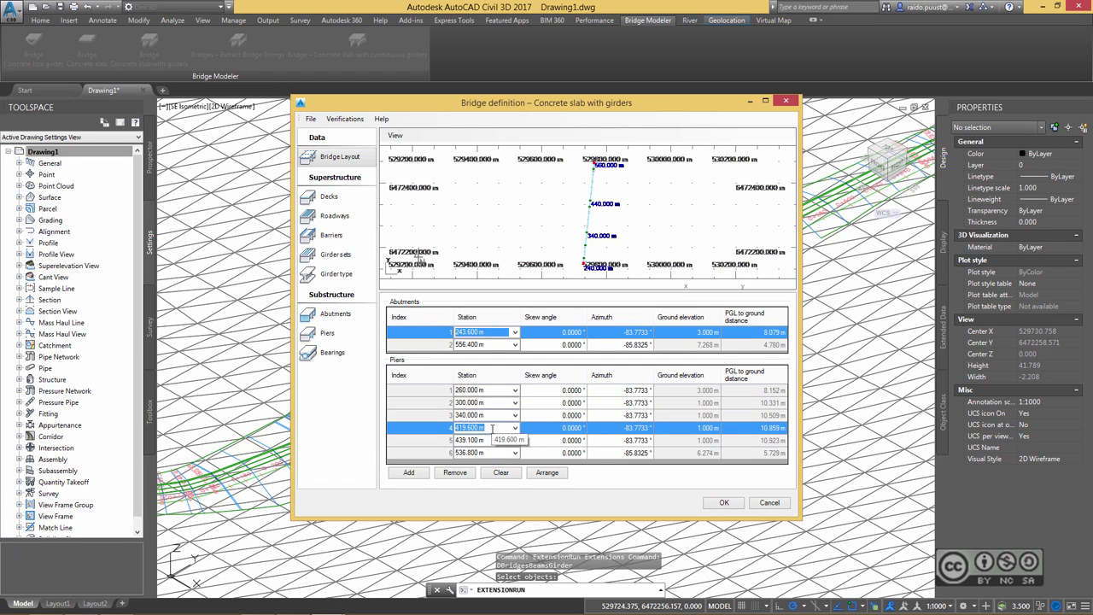
pyautogui.write('400')
pyautogui.click(492, 439)
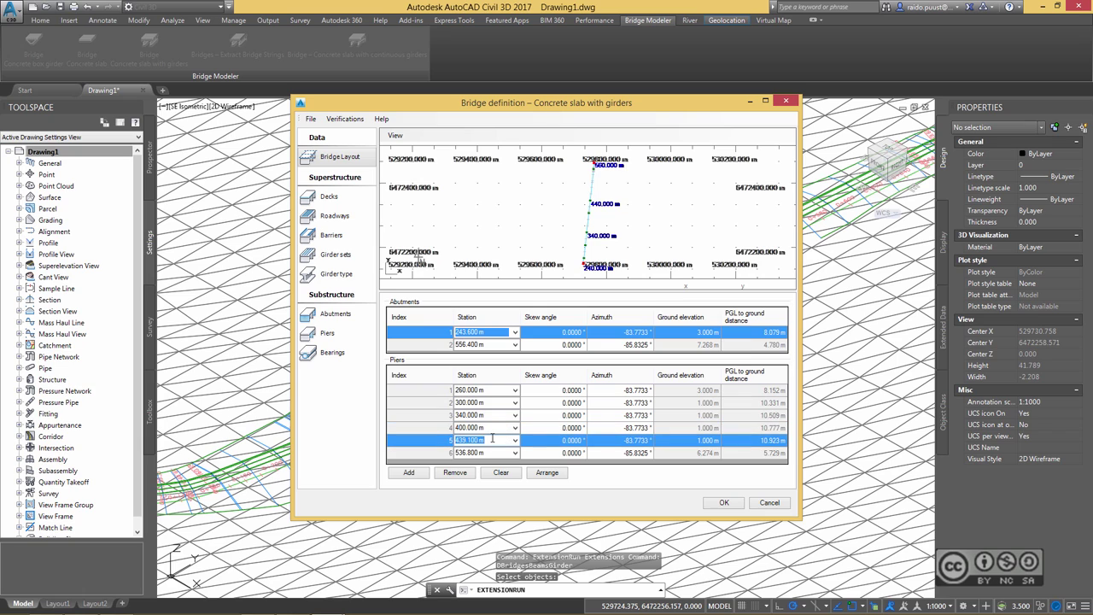
pyautogui.write('450')
pyautogui.click(484, 453)
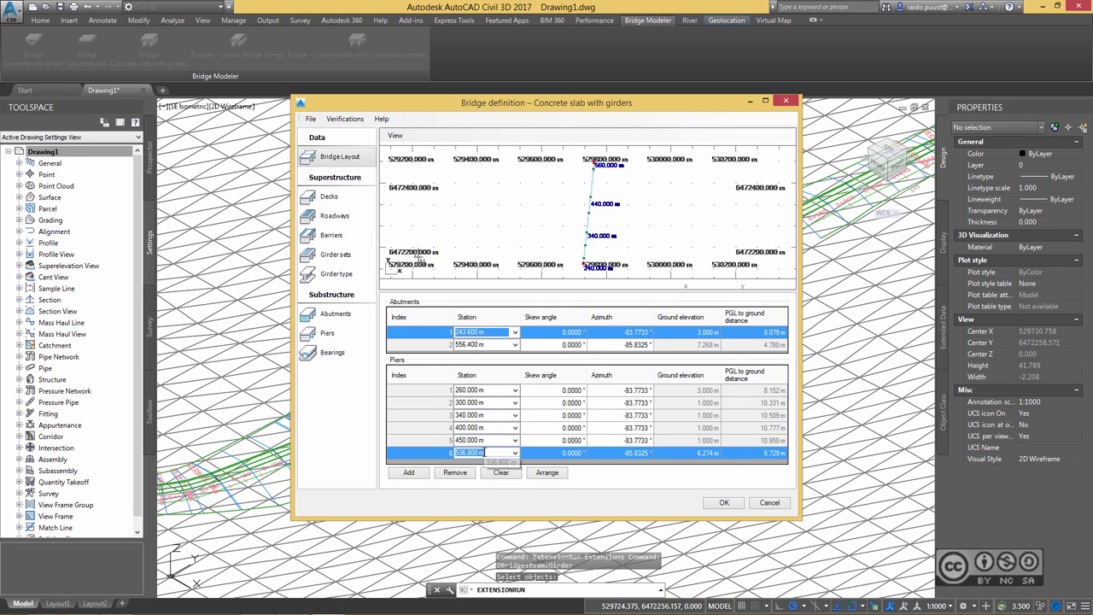
pyautogui.write('500')
pyautogui.press('Return')
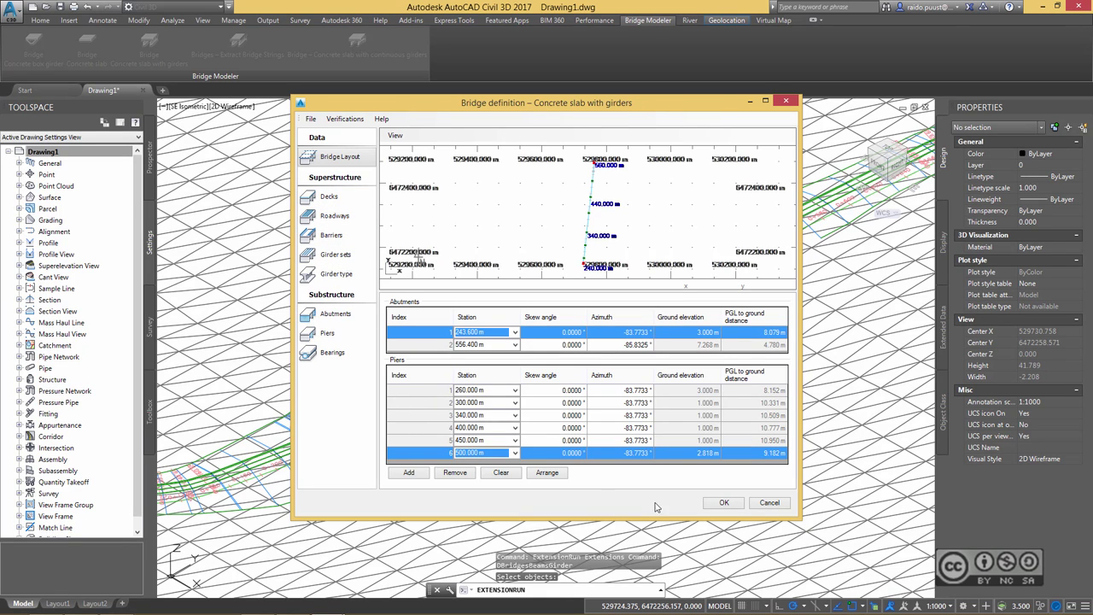
# Step: Accept the bridge definition with its edited pier layout and show the model in the Conceptual visual style
pyautogui.click(721, 502)
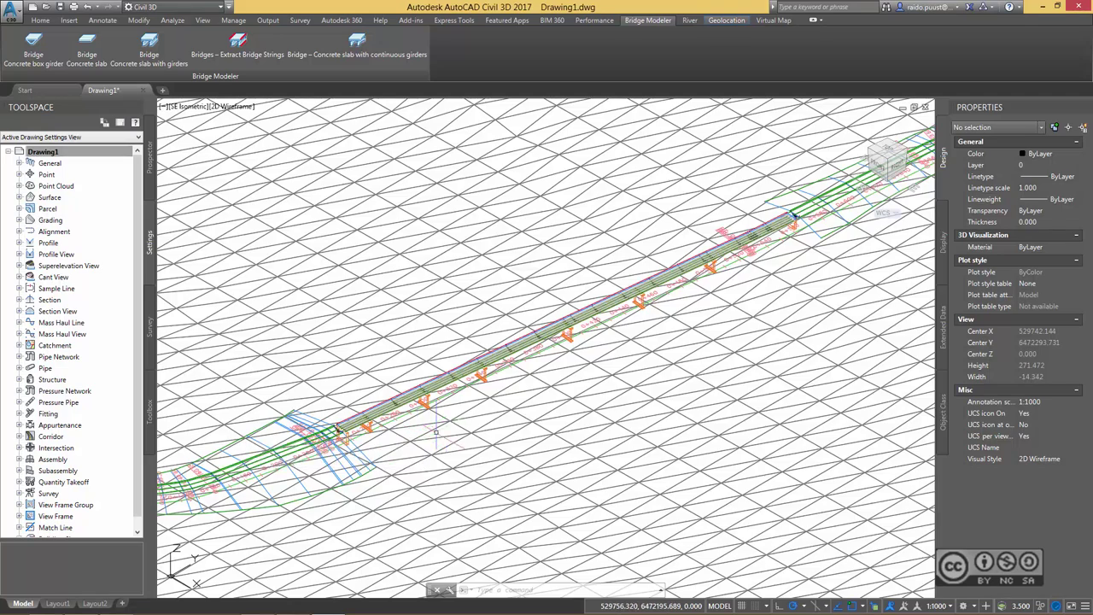
pyautogui.scroll(4, 384, 449)
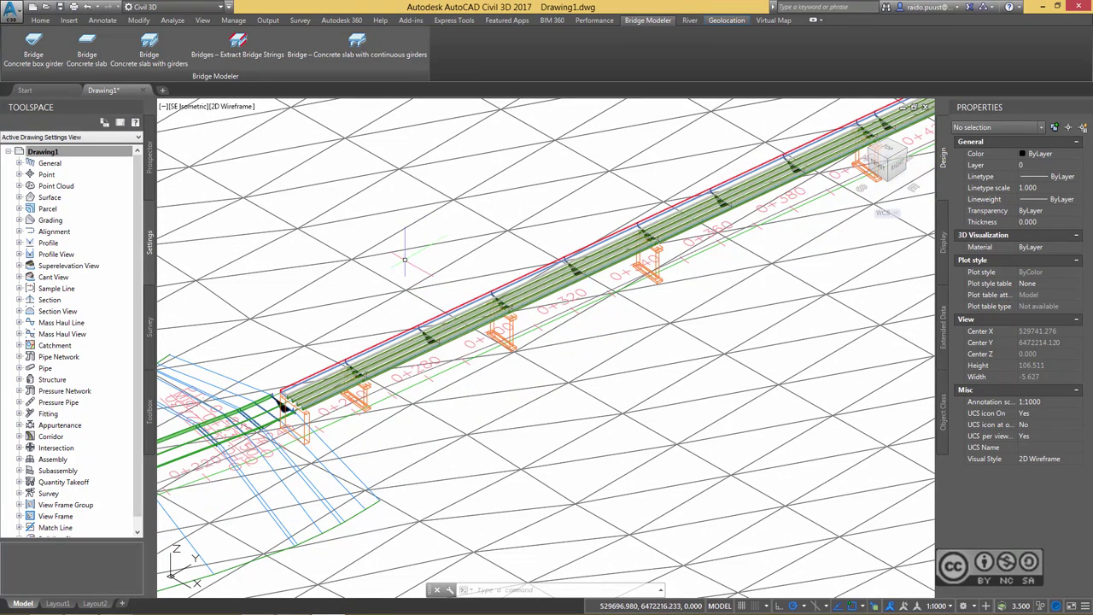
pyautogui.click(232, 106)
pyautogui.click(273, 148)
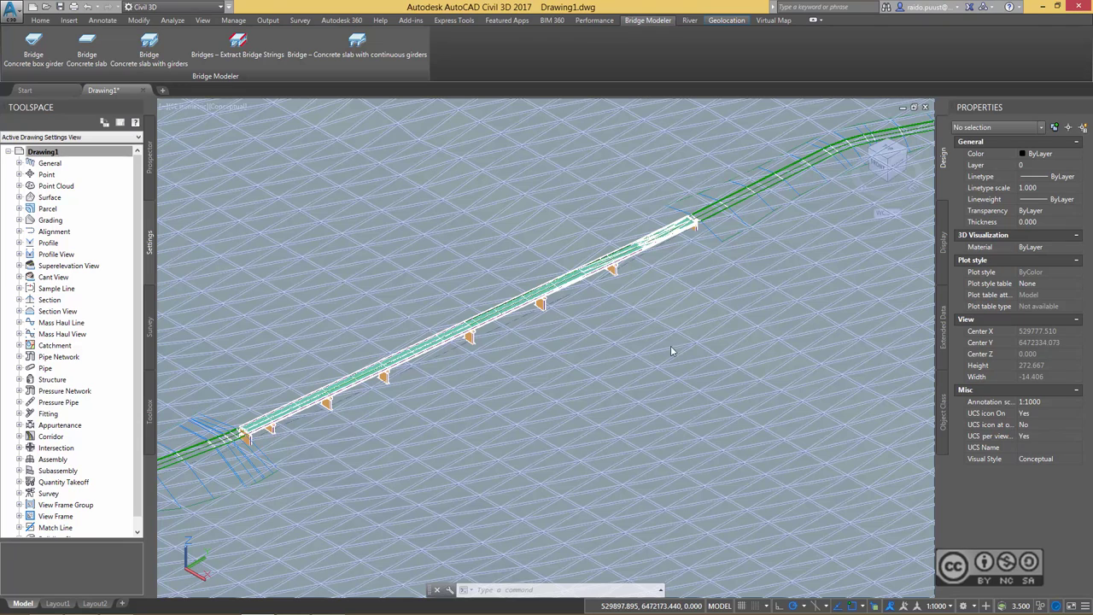
# Step: In top view, create a sample line group for alignment 7 that samples AIW_Existing_Ground and the Road1 corridor
pyautogui.click(888, 151)
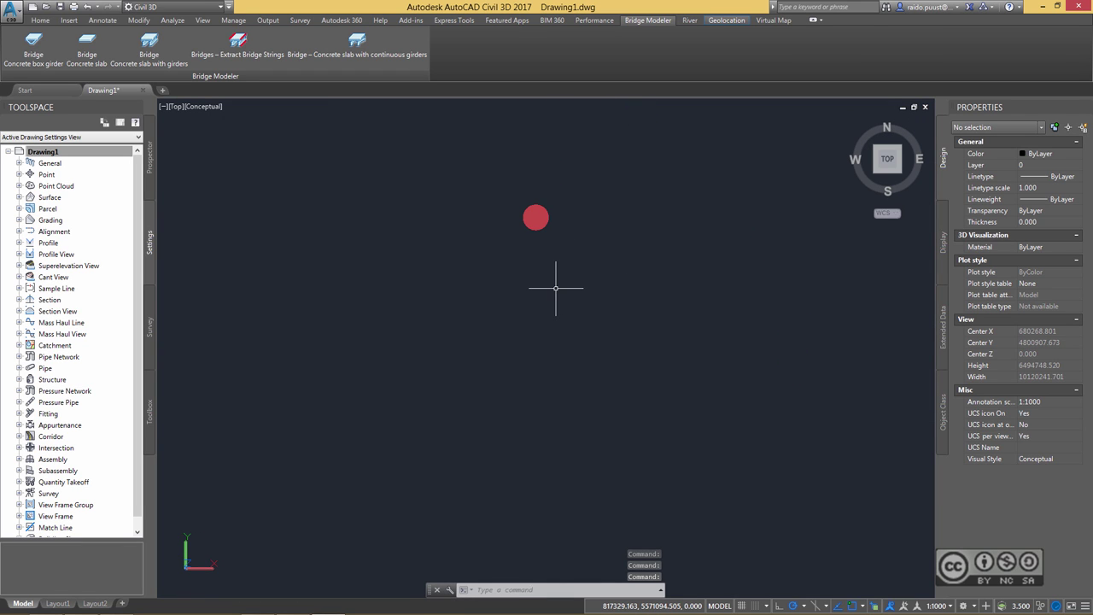
pyautogui.middleClick(624, 259)
pyautogui.middleClick(624, 258)
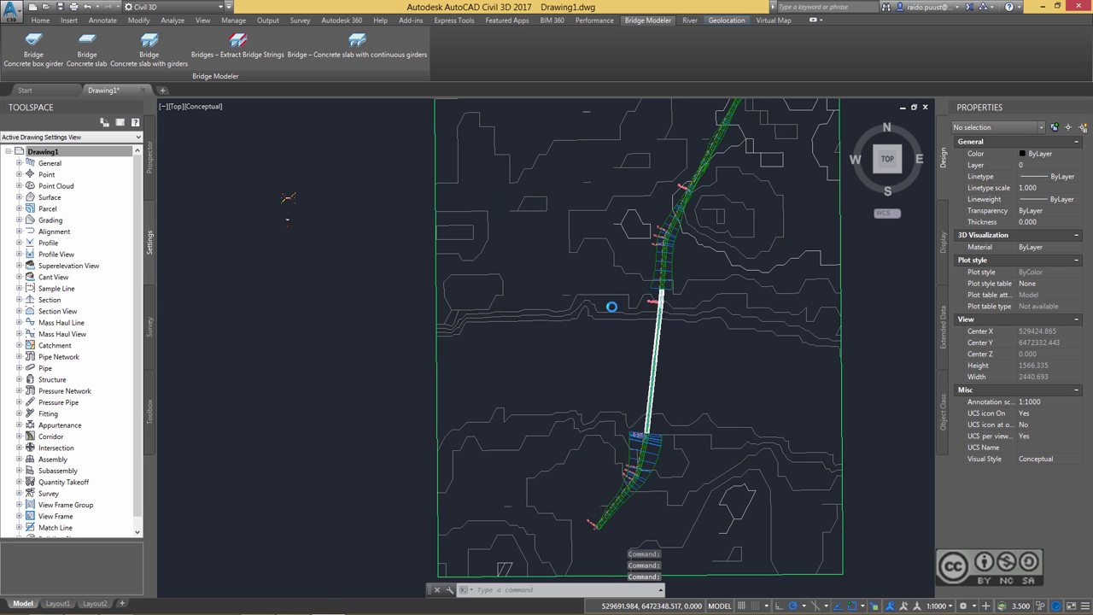
pyautogui.scroll(-3, 658, 362)
pyautogui.click(40, 20)
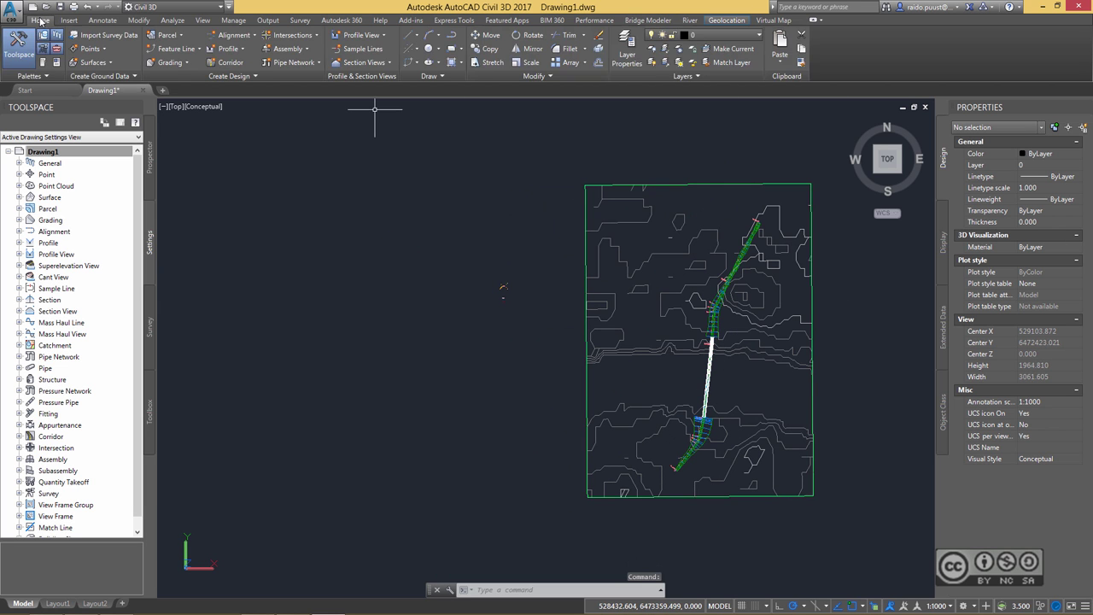
pyautogui.click(362, 51)
pyautogui.scroll(6, 708, 442)
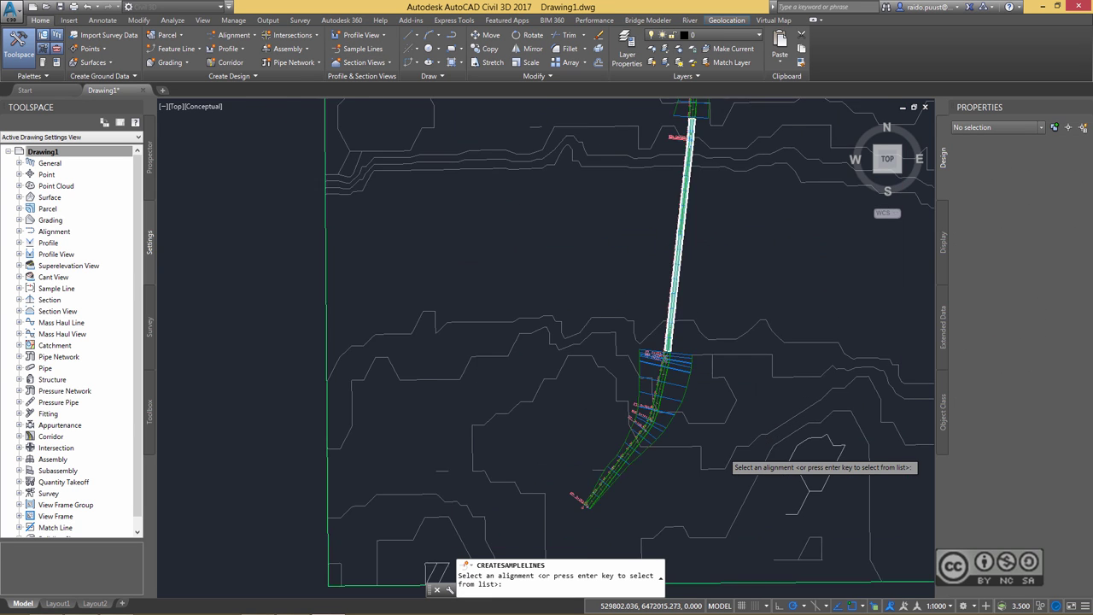
pyautogui.click(597, 311)
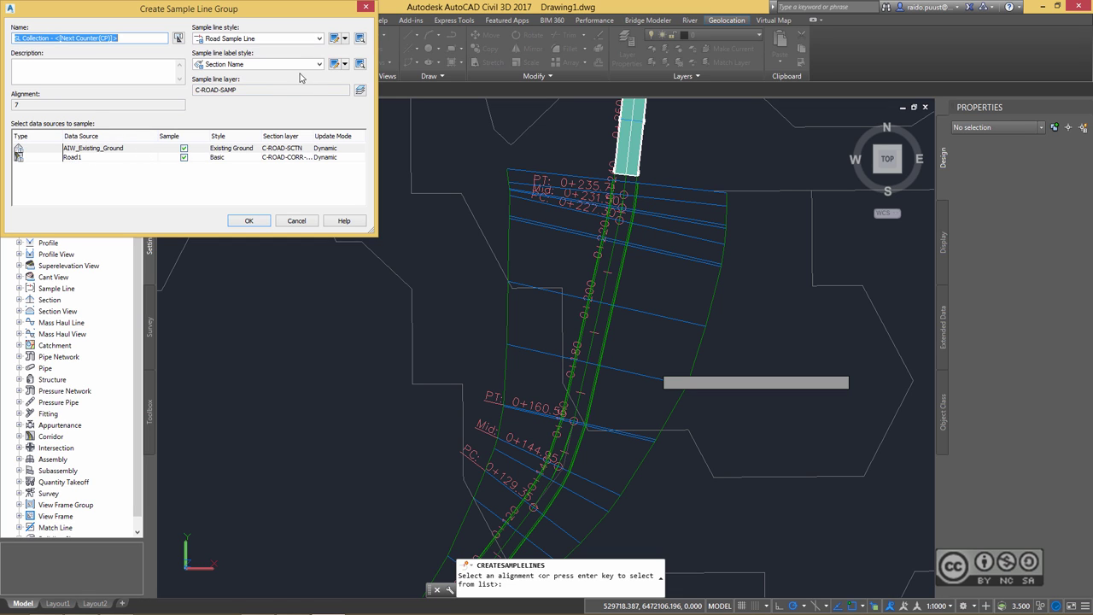
pyautogui.click(248, 221)
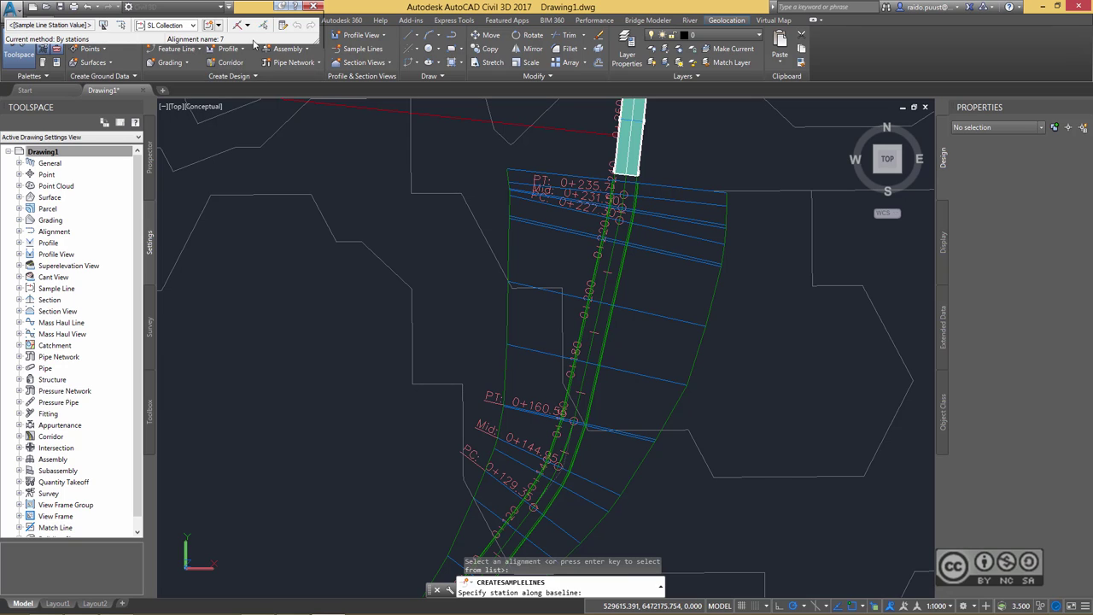
# Step: Create sample lines by station range from alignment start to end, with 20 m left and right swath widths
pyautogui.click(249, 27)
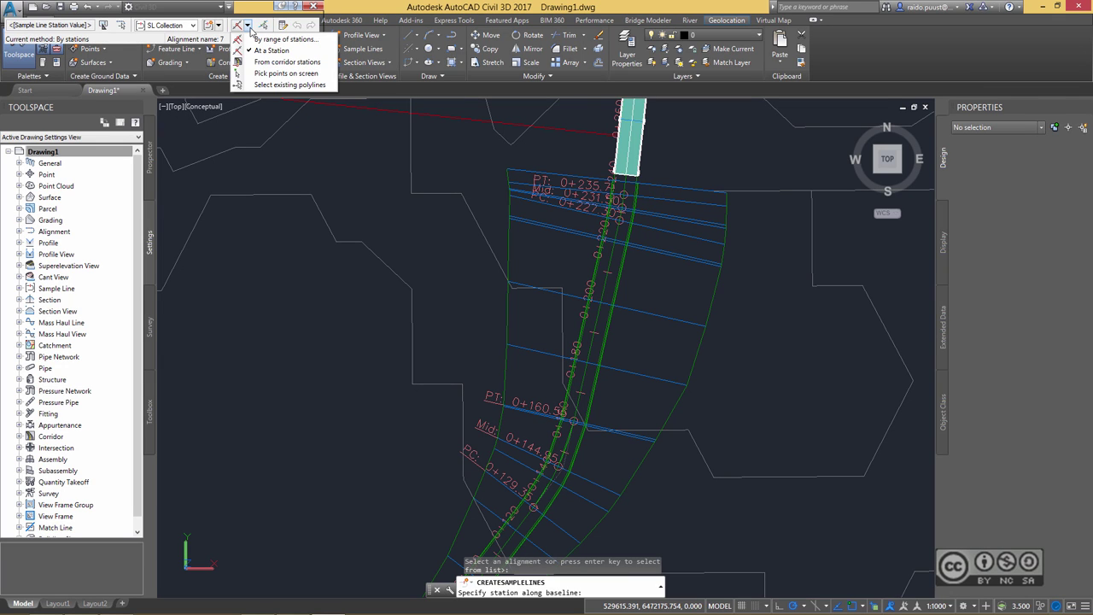
pyautogui.click(297, 46)
pyautogui.scroll(-1, 259, 117)
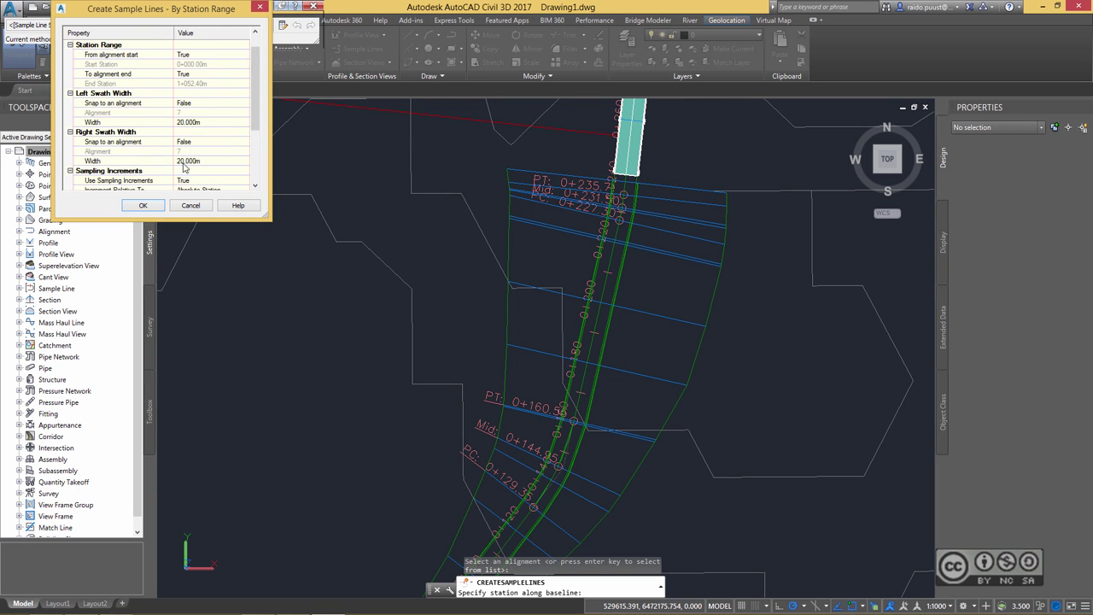
pyautogui.click(143, 205)
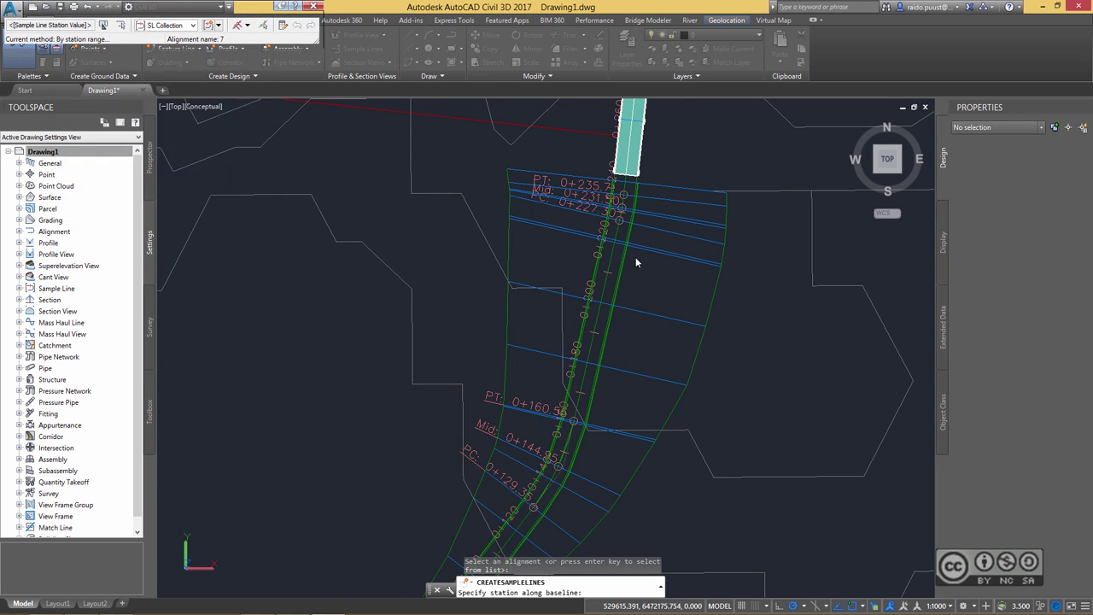
# Step: Add a single sample line at station 0+187.46 with 20 m swath widths on both sides, and finish sample line creation
pyautogui.click(638, 350)
pyautogui.press('Return')
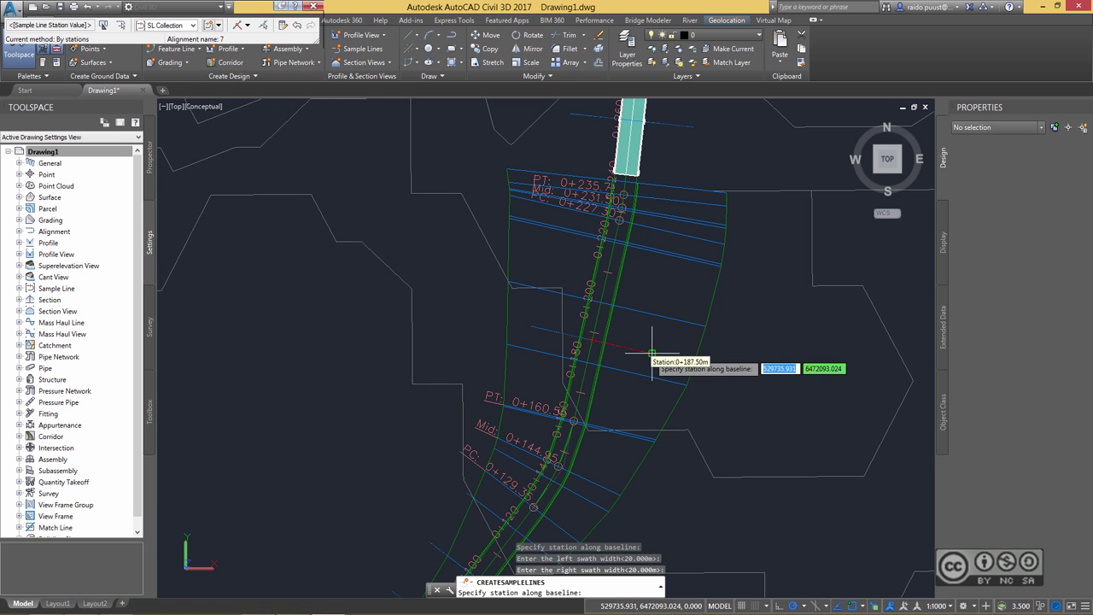
pyautogui.press('Return')
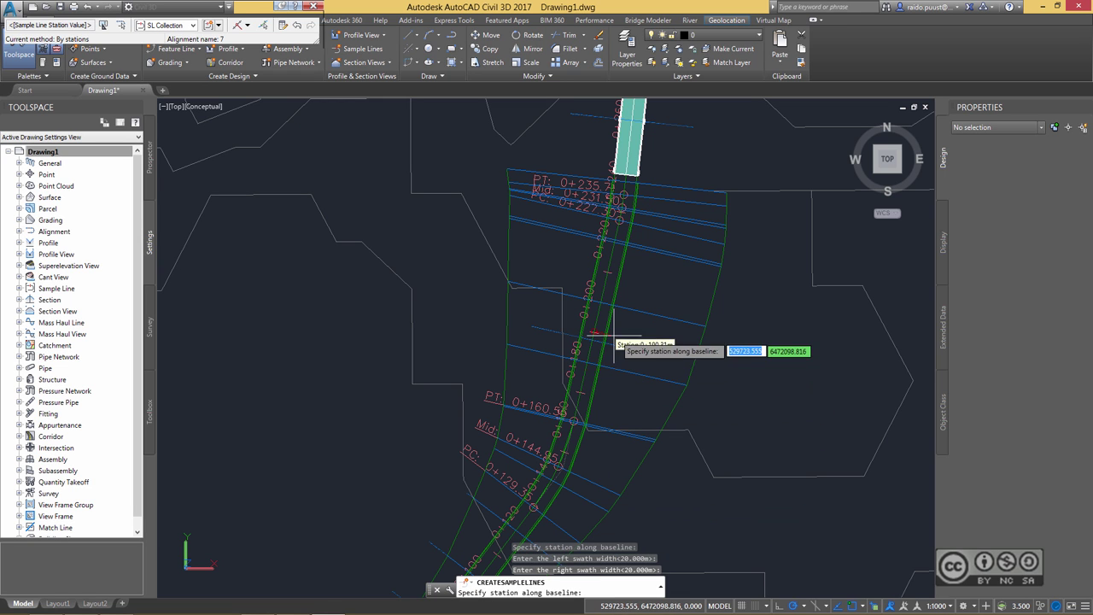
pyautogui.press('Return')
pyautogui.moveTo(622, 333); pyautogui.dragTo(654, 395, button='middle')
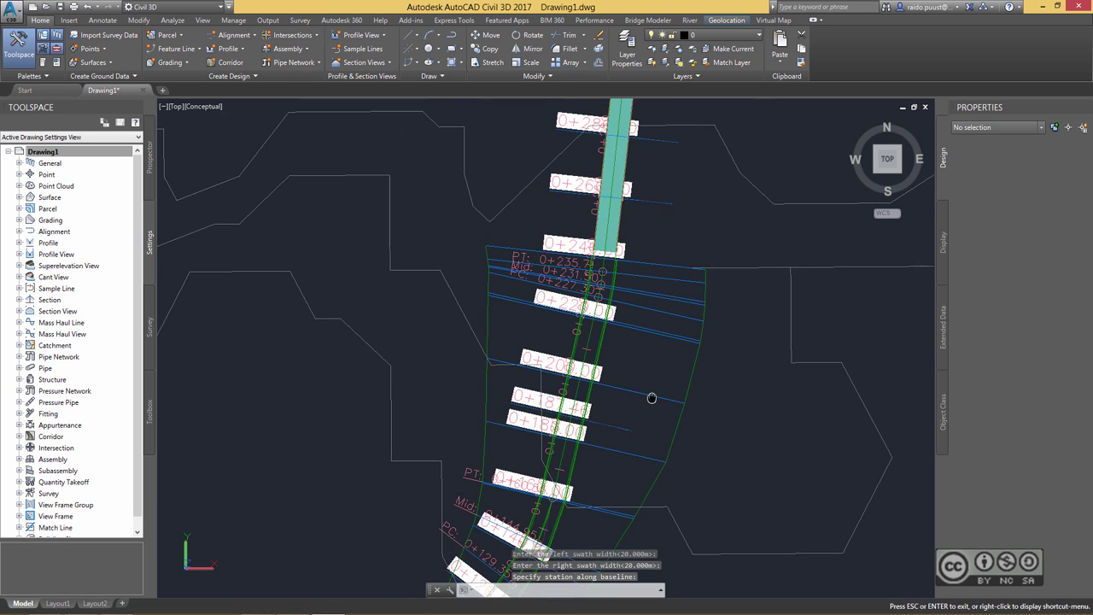
pyautogui.moveTo(662, 283); pyautogui.dragTo(652, 320, button='middle')
pyautogui.press('Escape')
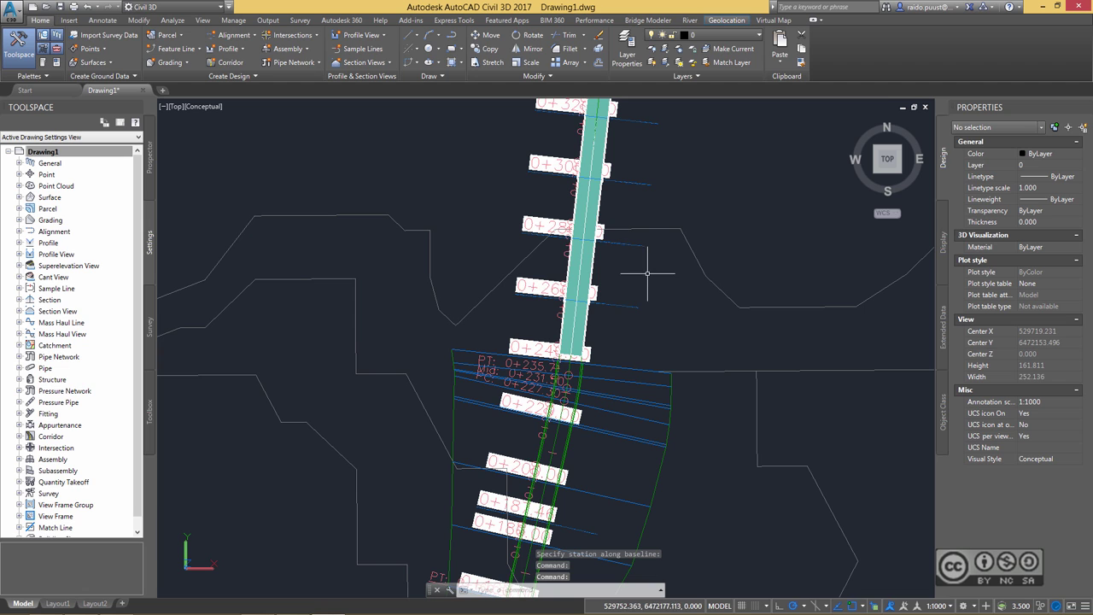
# Step: Create multiple section views for alignment 7 from SL Collection - 1, placed northwest of the site, and show them in the 2D Wireframe style
pyautogui.scroll(-5, 388, 188)
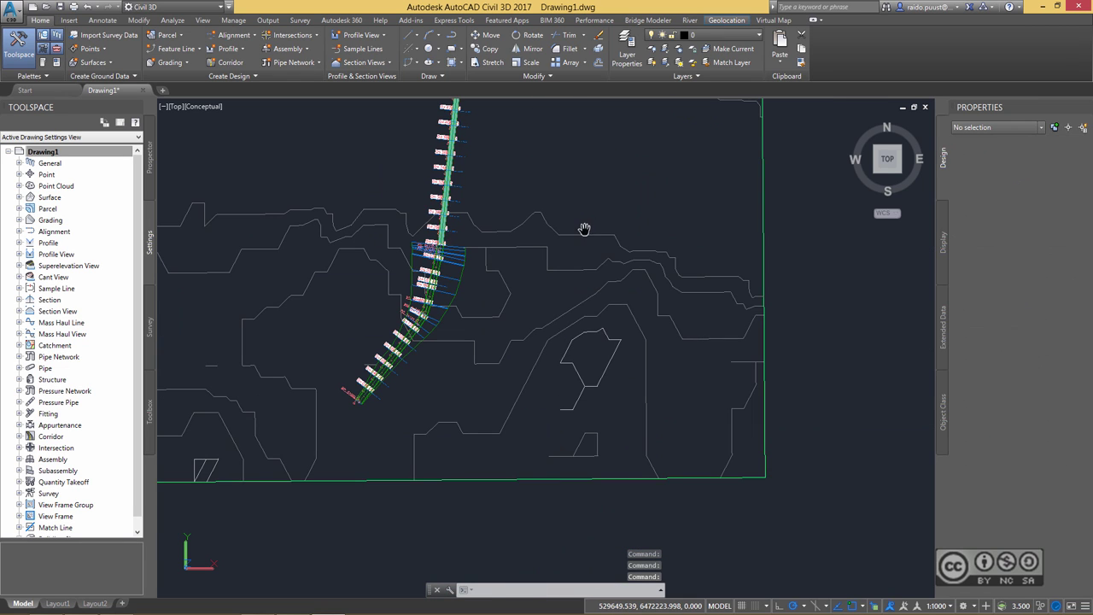
pyautogui.click(372, 63)
pyautogui.click(293, 81)
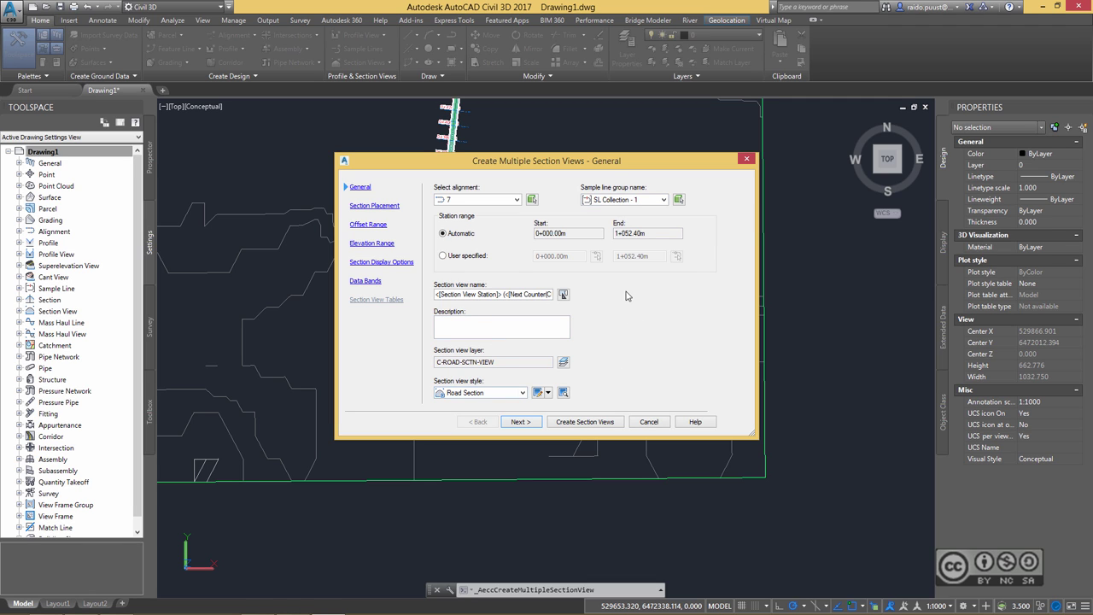
pyautogui.moveTo(606, 160)
pyautogui.mouseDown()
pyautogui.moveTo(669, 146)
pyautogui.moveTo(655, 137)
pyautogui.mouseUp()
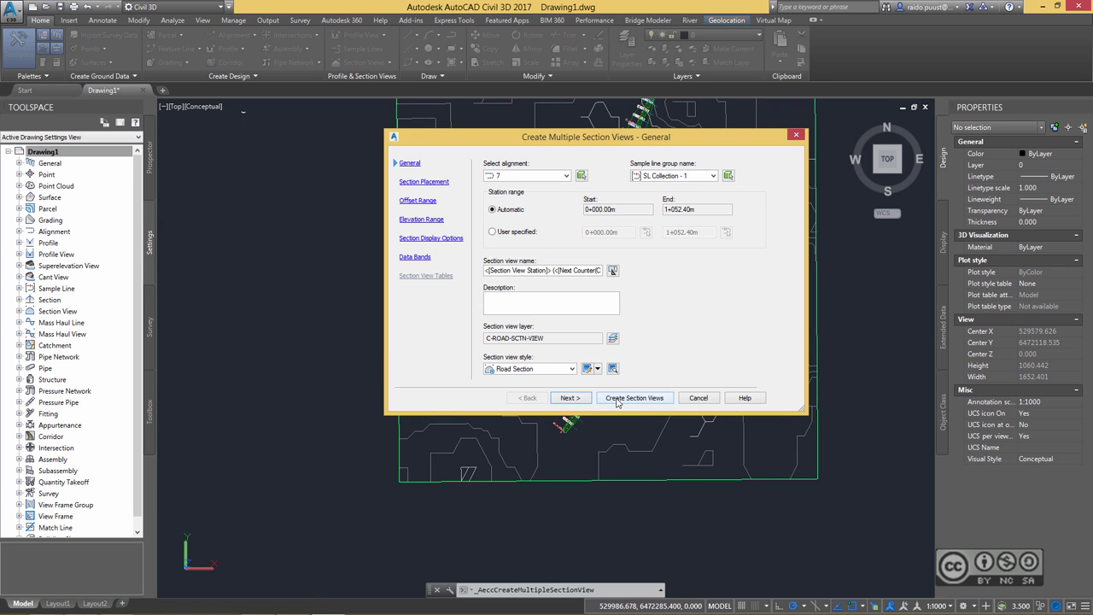
pyautogui.click(633, 398)
pyautogui.scroll(-5, 500, 435)
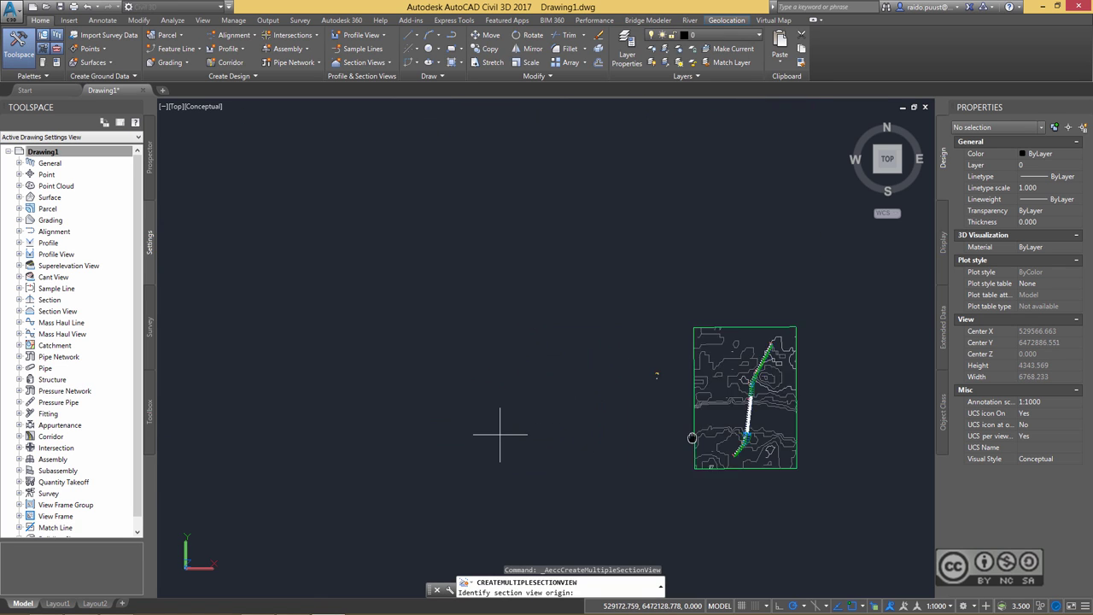
pyautogui.moveTo(331, 372); pyautogui.dragTo(336, 372, button='middle')
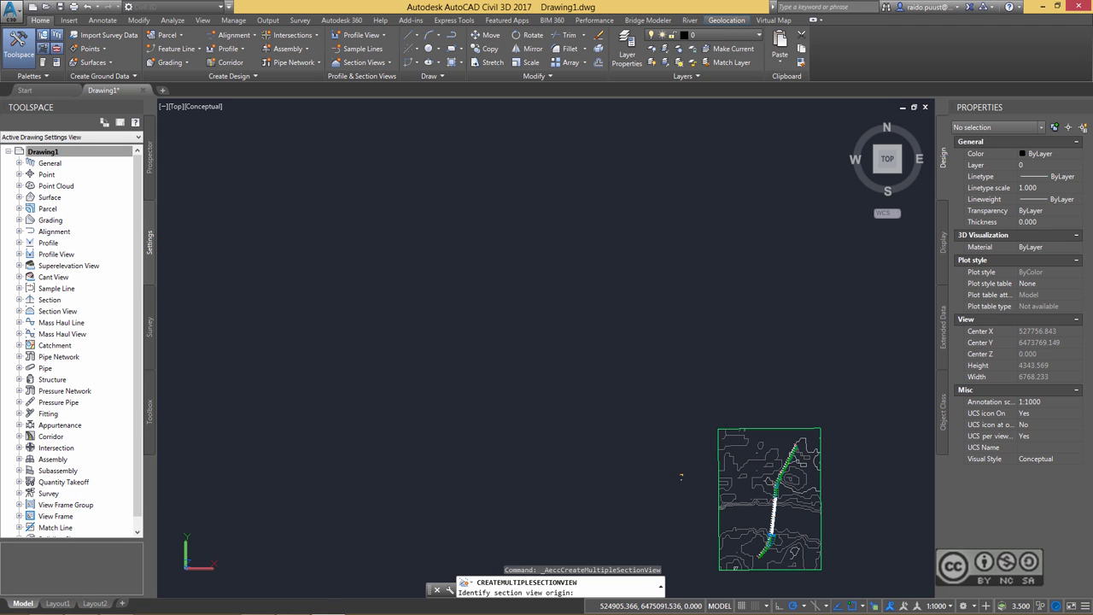
pyautogui.click(220, 196)
pyautogui.moveTo(481, 239); pyautogui.dragTo(648, 339, button='middle')
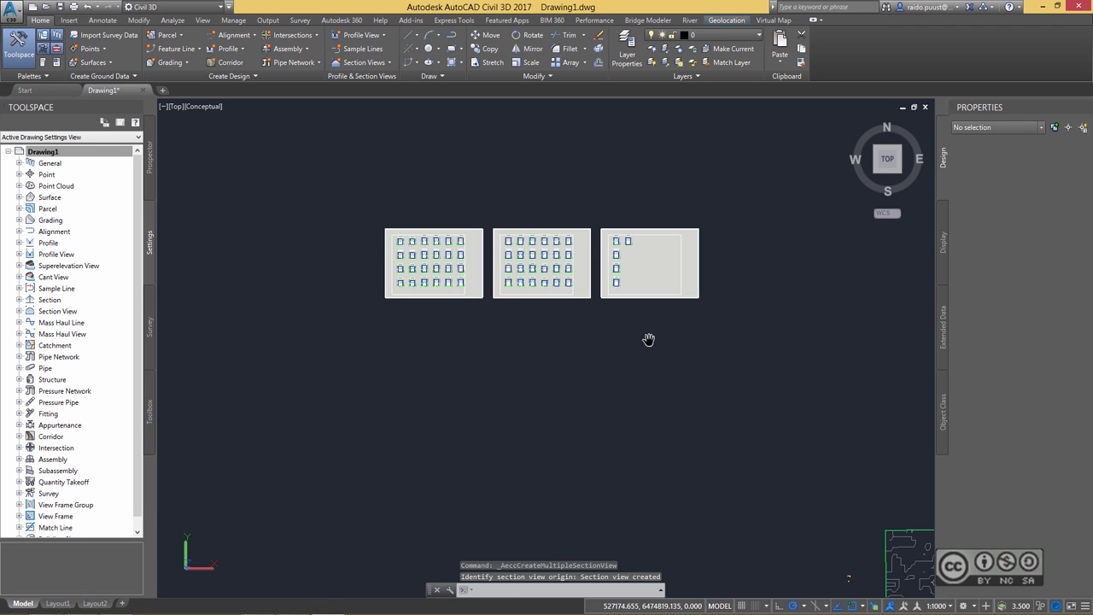
pyautogui.click(203, 107)
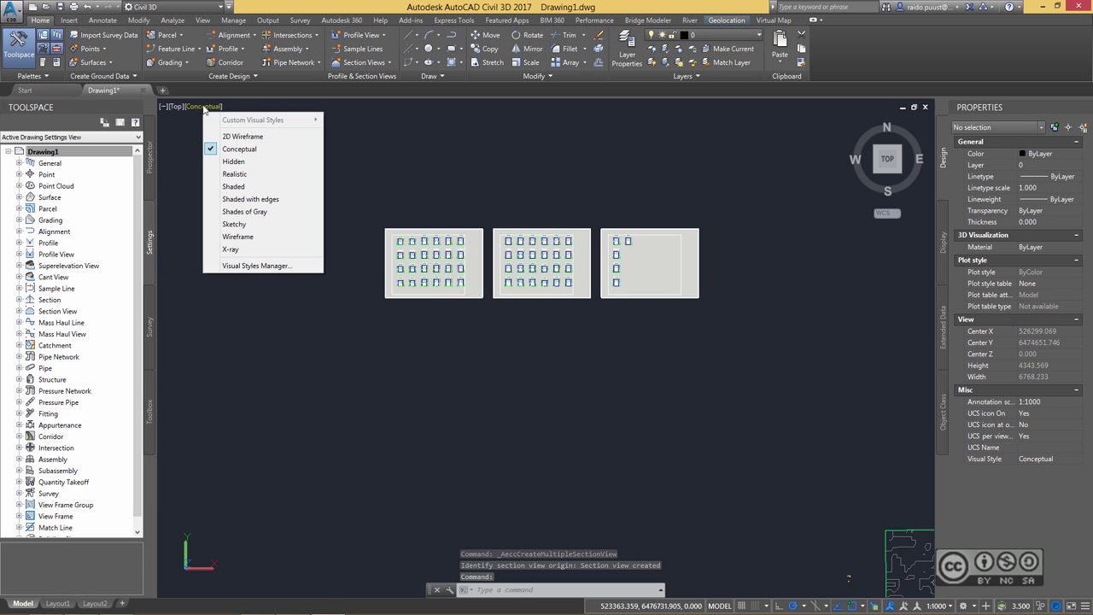
pyautogui.click(247, 138)
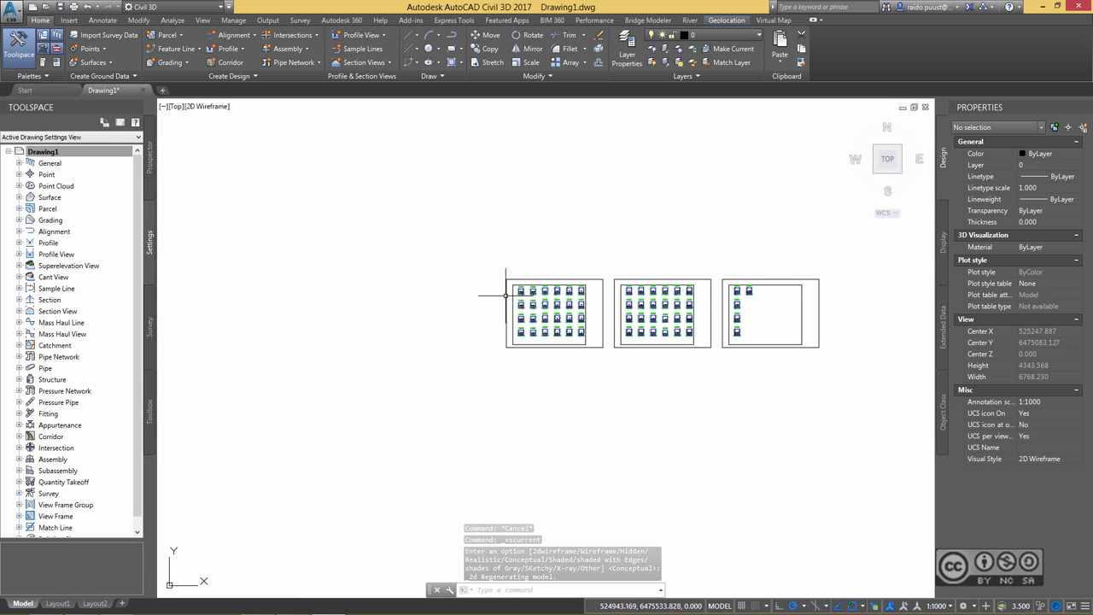
# Step: Examine the section views of the road near the alignment start and of the bridge at station 0+320
pyautogui.scroll(4, 513, 294)
pyautogui.scroll(12, 529, 290)
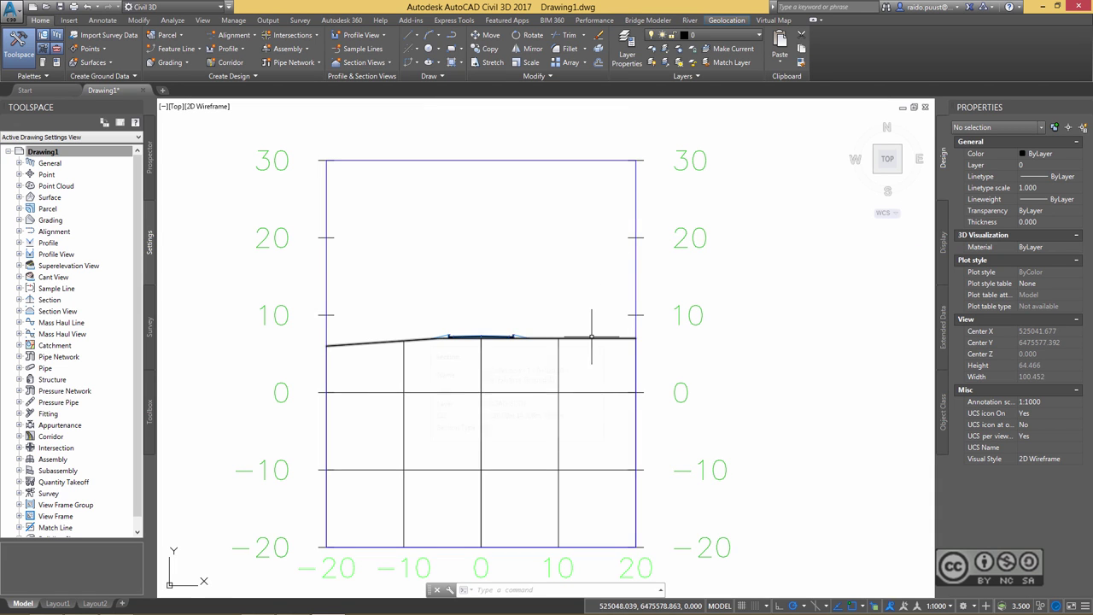
pyautogui.scroll(6, 478, 343)
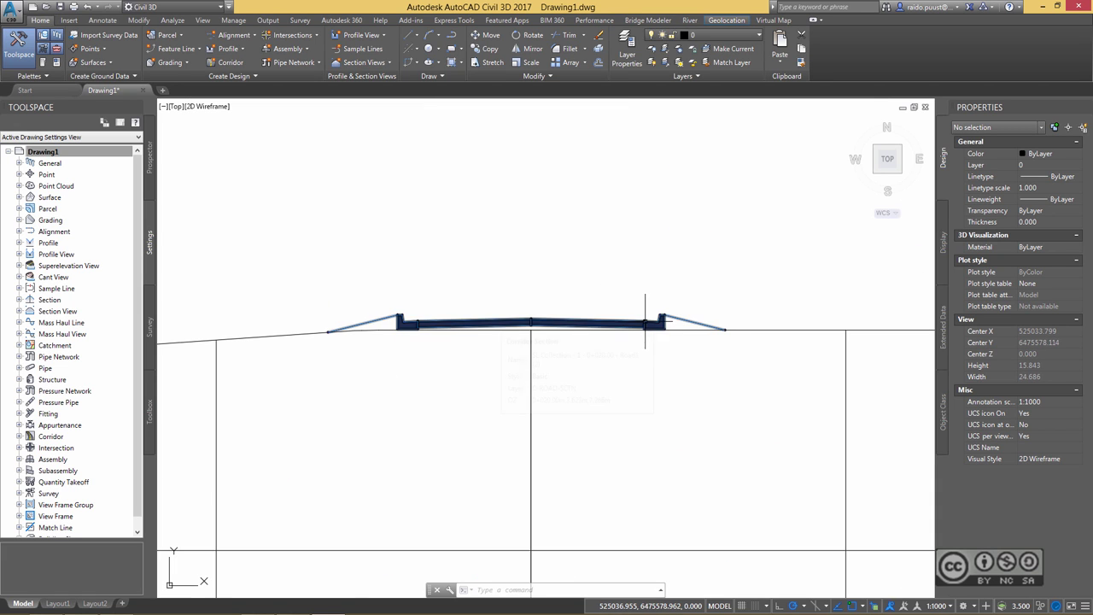
pyautogui.scroll(-10, 703, 302)
pyautogui.moveTo(703, 302); pyautogui.dragTo(433, 287, button='middle')
pyautogui.scroll(-6, 500, 370)
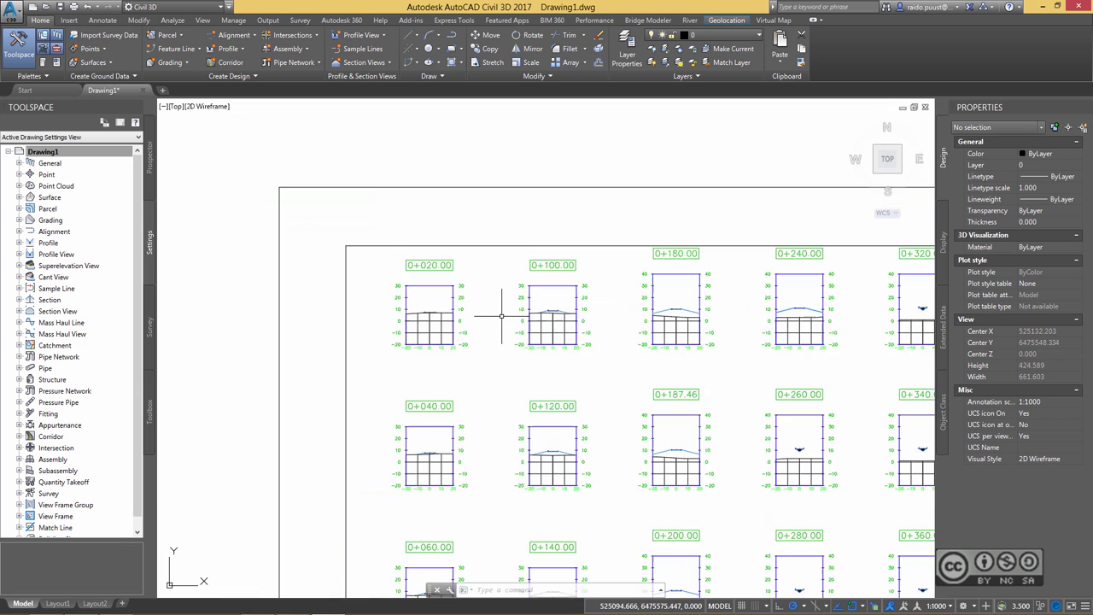
pyautogui.scroll(10, 765, 317)
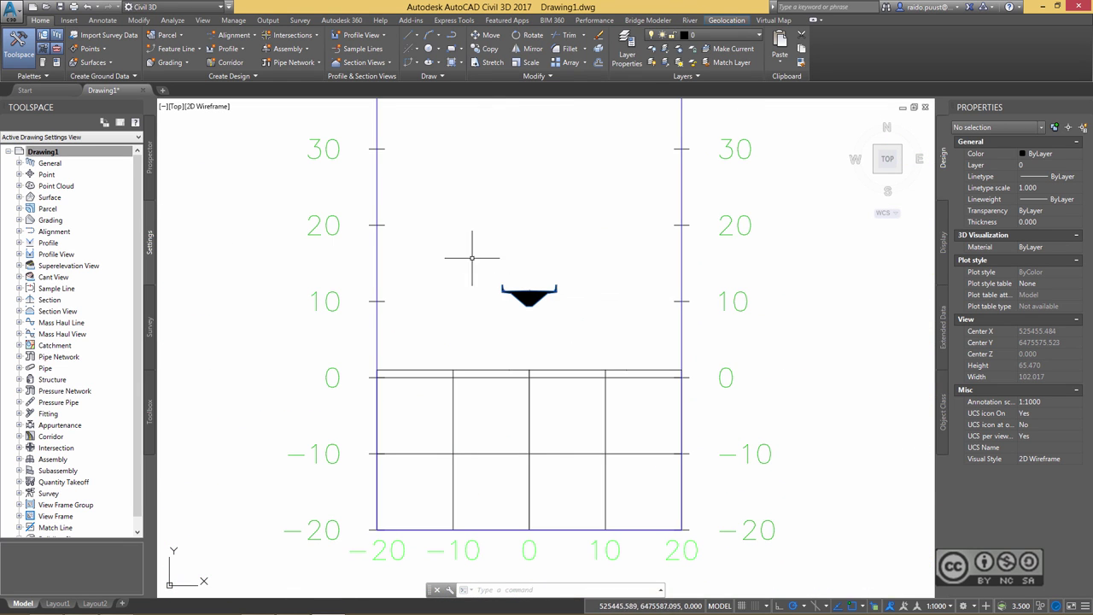
pyautogui.moveTo(576, 300)
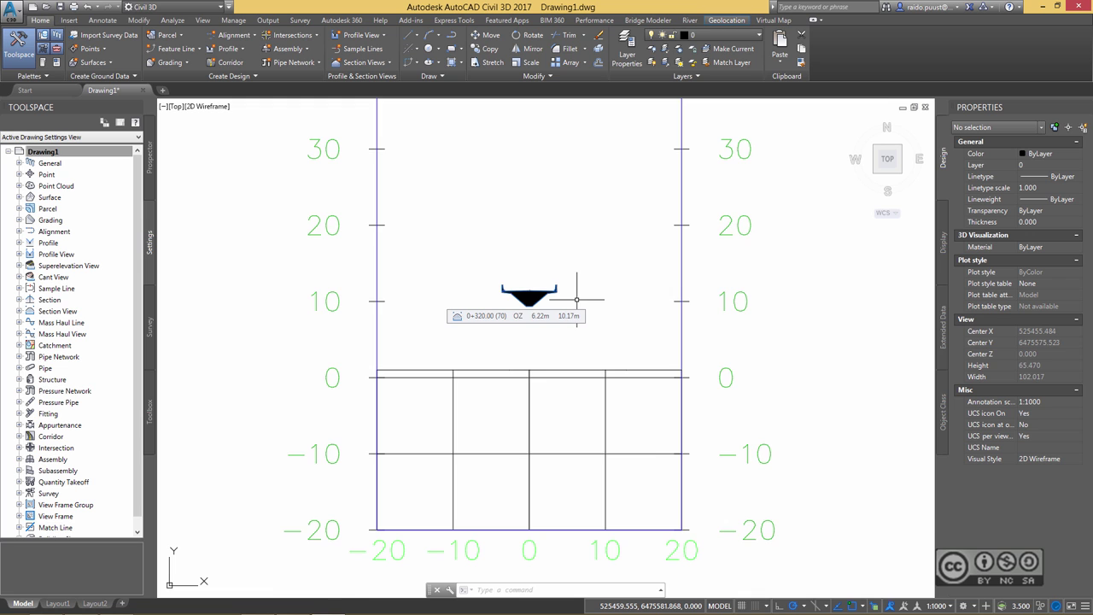
# Step: Change the assembly of corridor Road1's bridge region, station 0+240 to 0+560, to Bridge-Empty
pyautogui.scroll(-10, 577, 300)
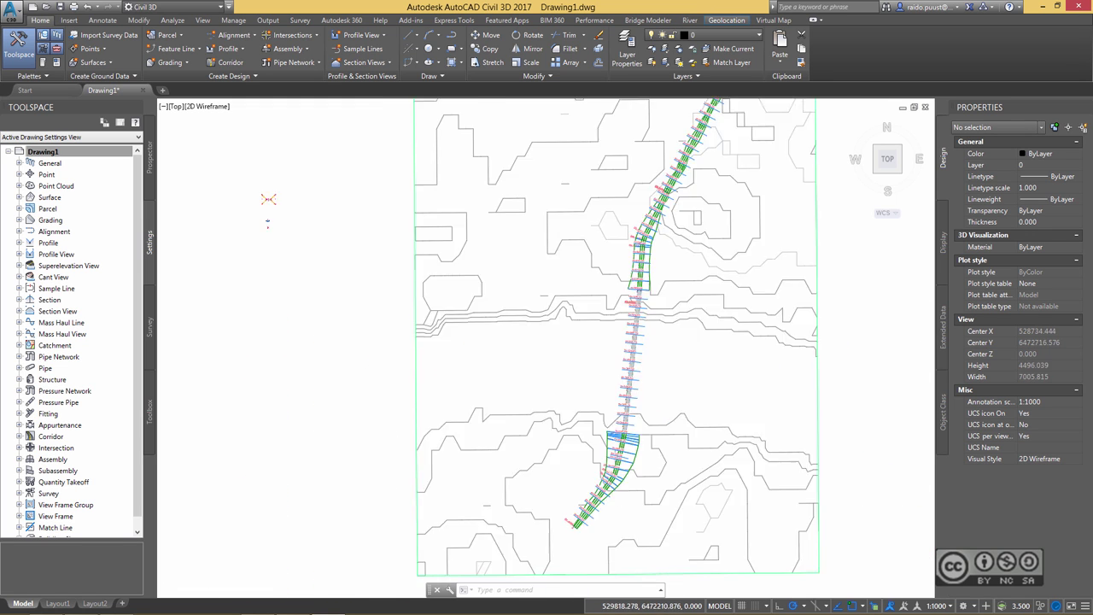
pyautogui.scroll(3, 600, 359)
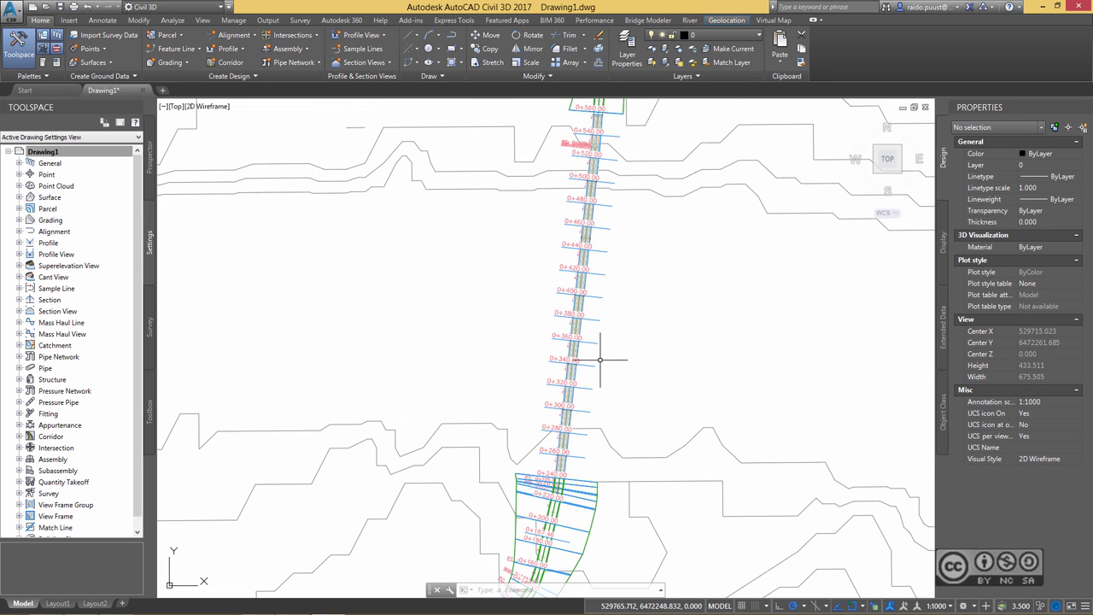
pyautogui.moveTo(585, 346); pyautogui.dragTo(639, 327, button='middle')
pyautogui.click(617, 422)
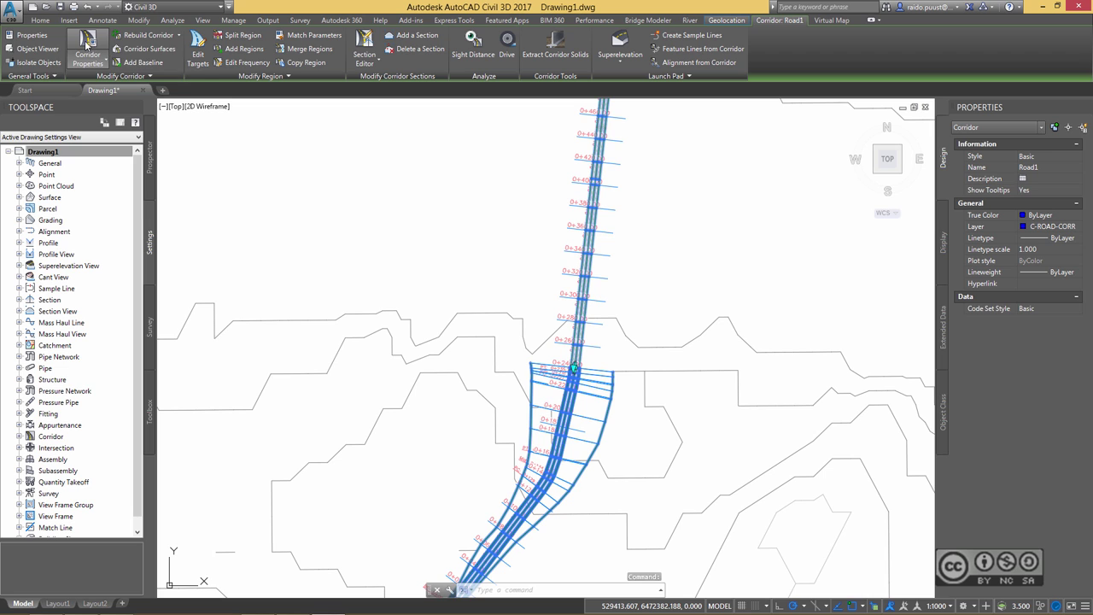
pyautogui.click(86, 44)
pyautogui.click(265, 198)
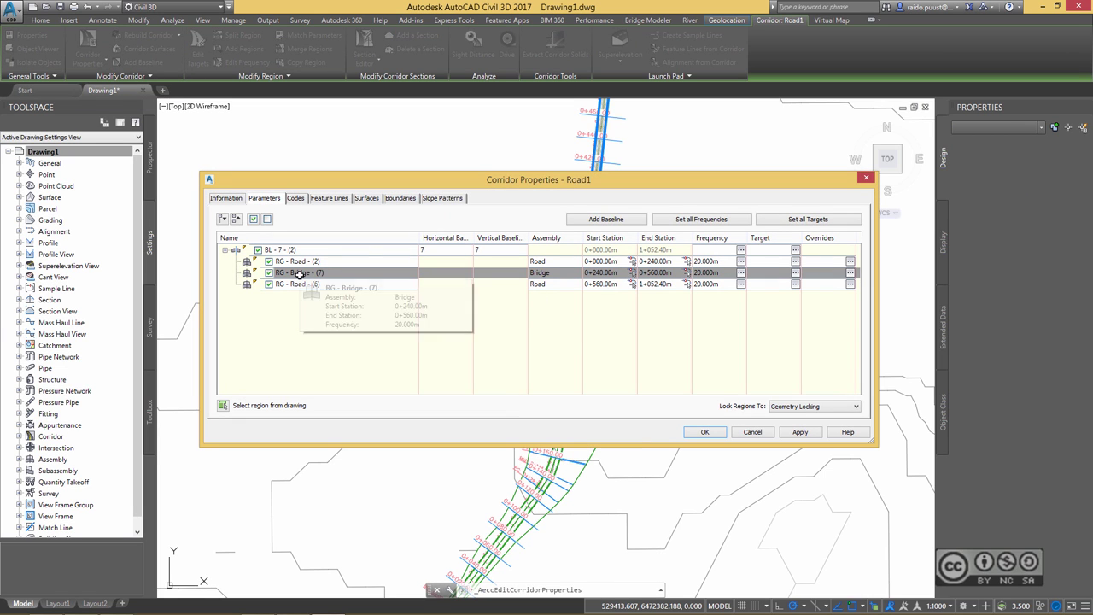
pyautogui.doubleClick(551, 271)
pyautogui.click(515, 314)
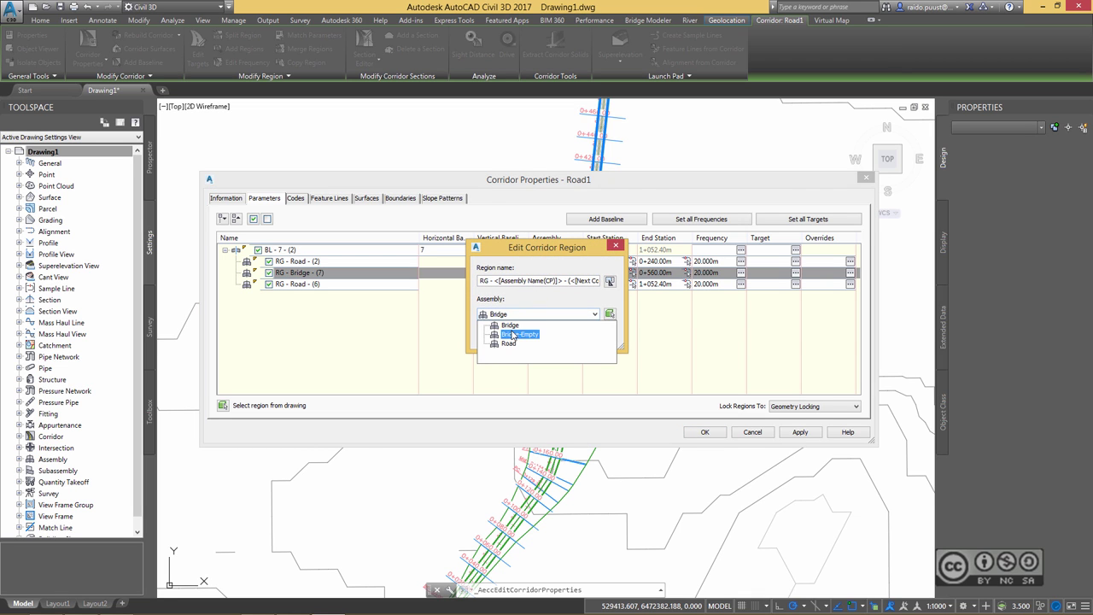
pyautogui.click(512, 331)
pyautogui.click(504, 335)
# Step: Apply the region change, rebuild corridor Road1, and close its properties
pyautogui.click(801, 434)
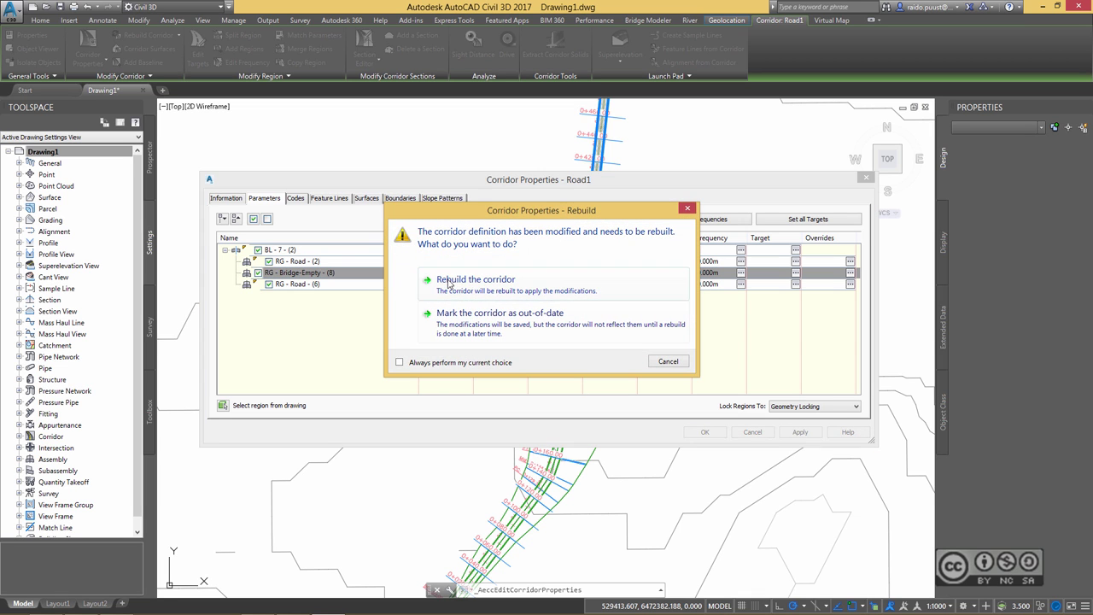
pyautogui.click(475, 282)
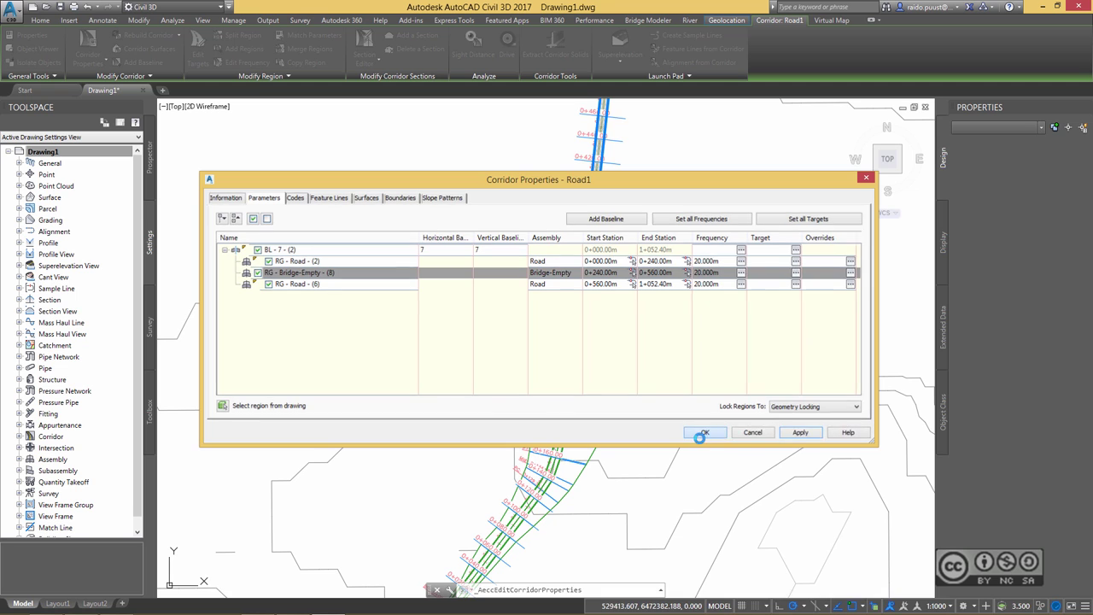
pyautogui.click(705, 431)
# Step: Examine the section views around stations 0+260 and 0+340 for the effect of the empty bridge region
pyautogui.moveTo(653, 338); pyautogui.dragTo(738, 449, button='middle')
pyautogui.scroll(6, 522, 272)
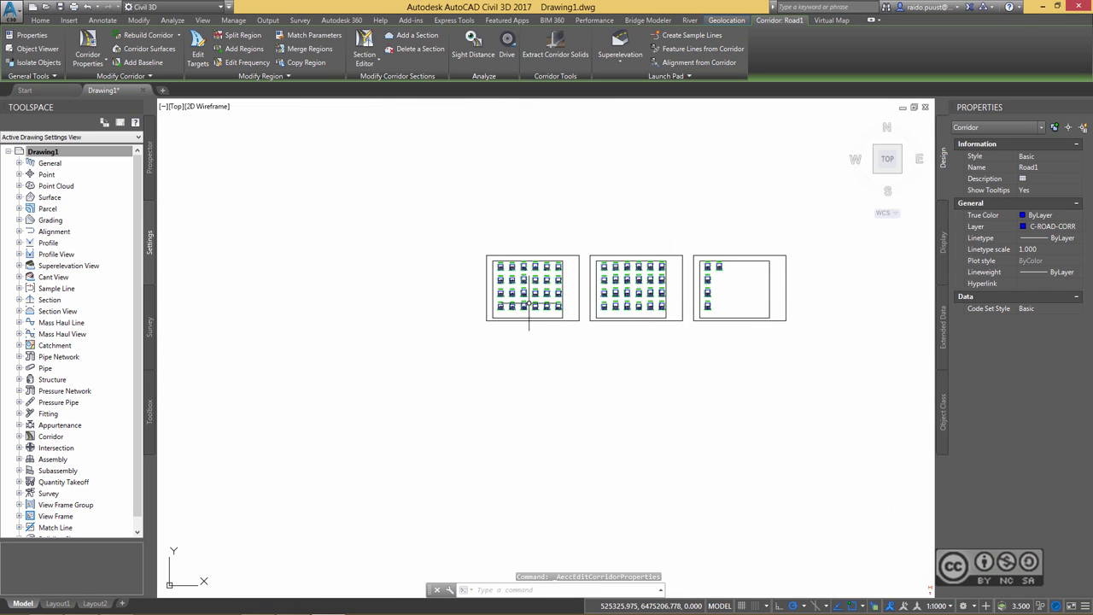
pyautogui.scroll(6, 521, 270)
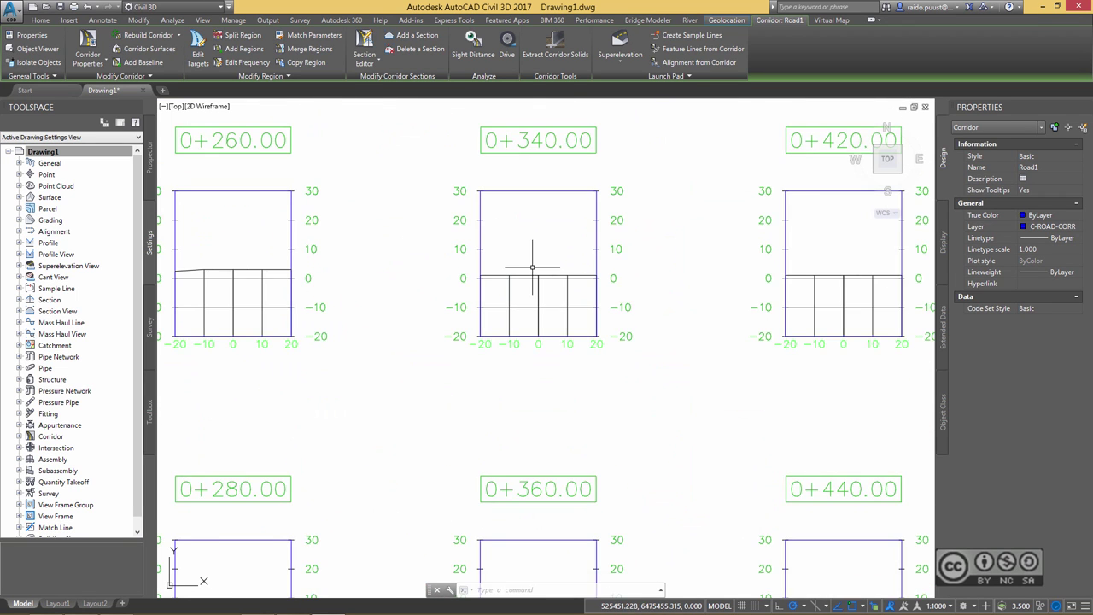
pyautogui.moveTo(470, 210); pyautogui.dragTo(501, 196, button='middle')
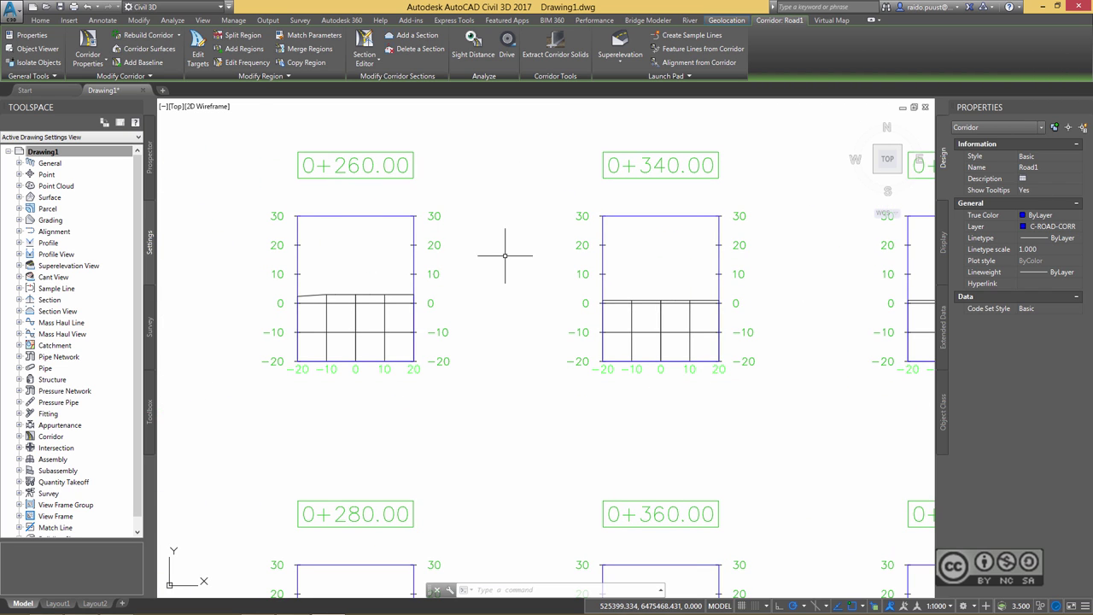
pyautogui.scroll(-2, 506, 257)
pyautogui.scroll(-4, 596, 251)
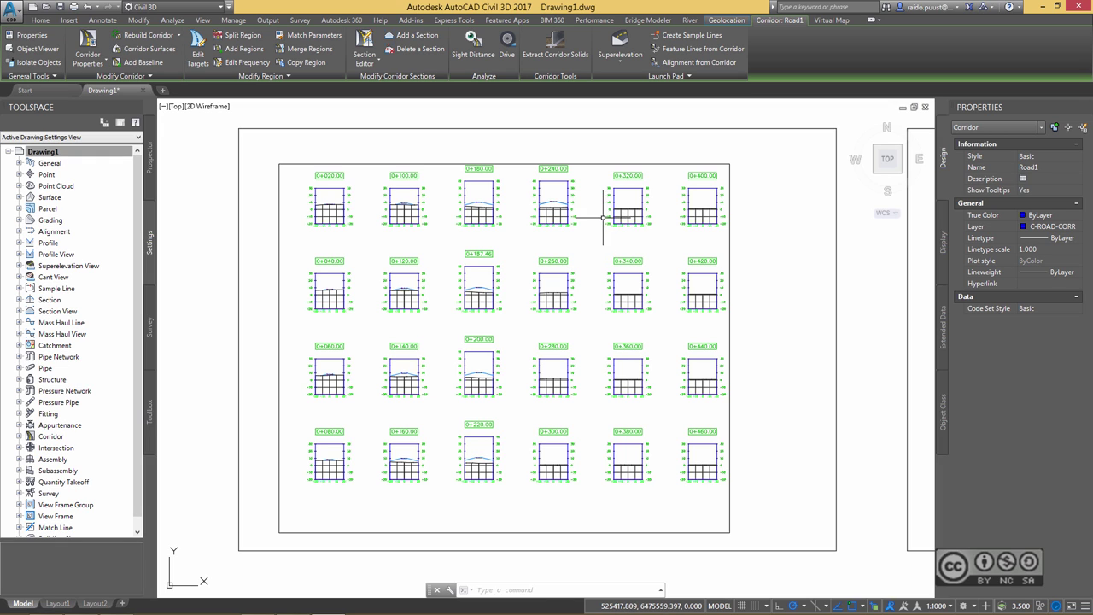
# Step: Freeze the _IW360_bridge layer and clear the corridor selection
pyautogui.click(39, 20)
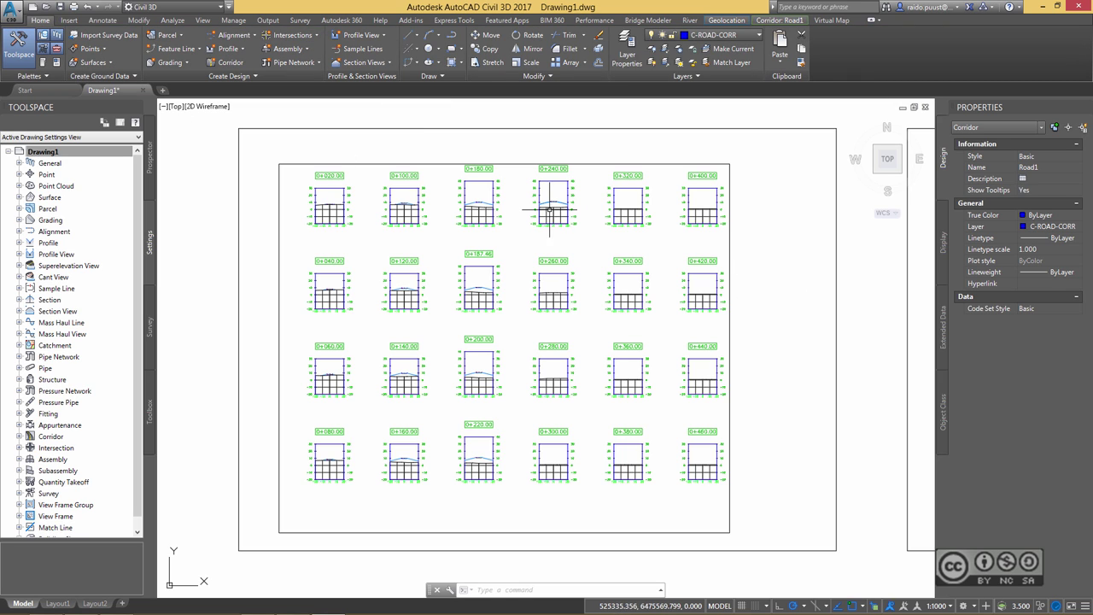
pyautogui.click(758, 35)
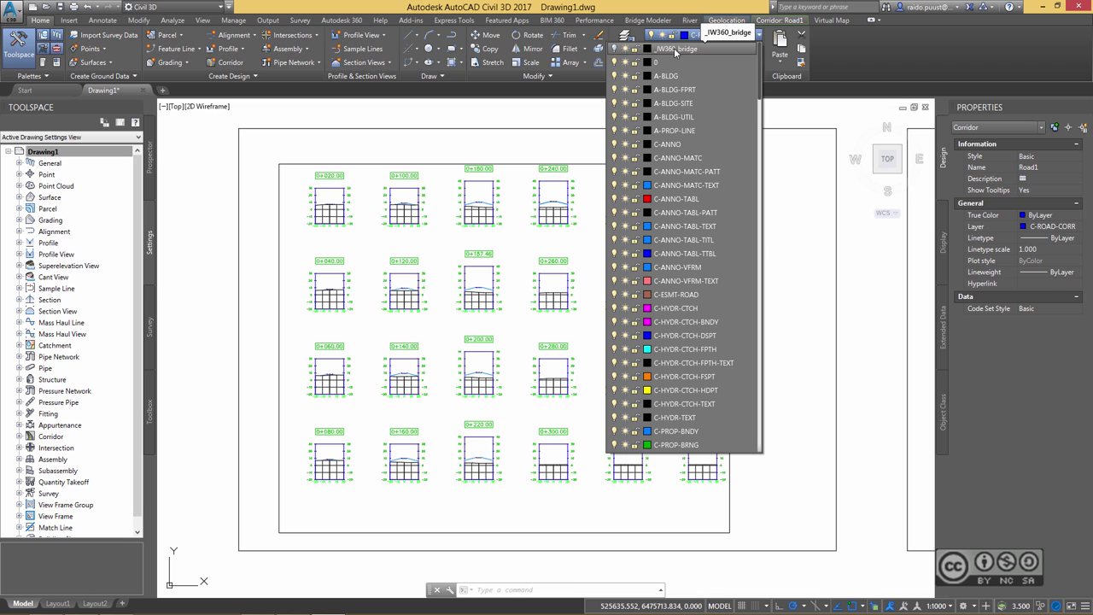
pyautogui.click(626, 49)
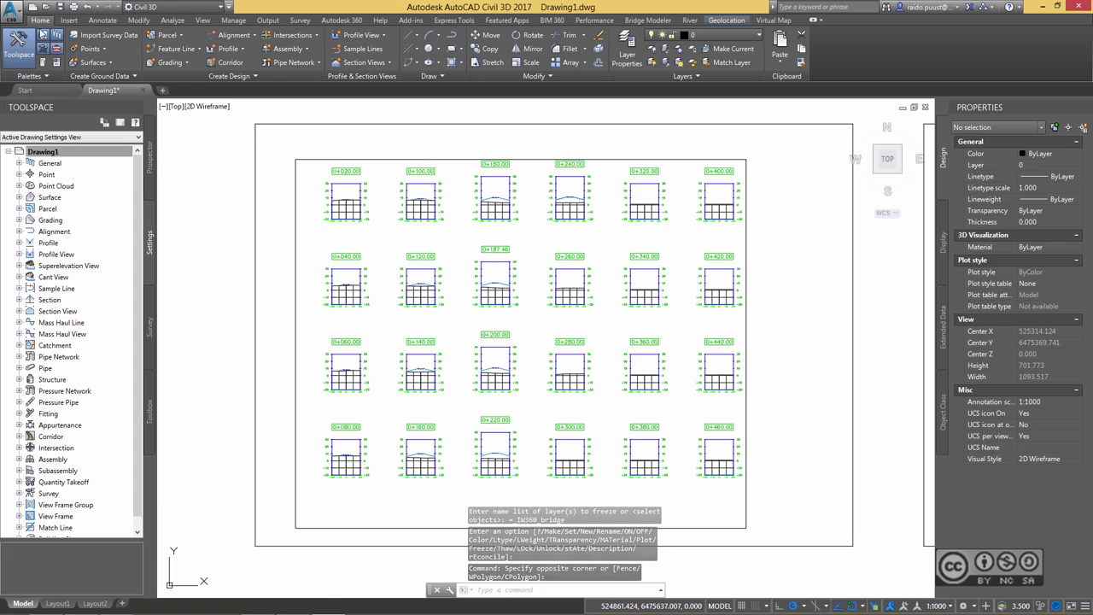
# Step: Project only solids to the multiple section views of Section View Group - 1, excluding points, blocks, polylines, feature lines and survey figures
pyautogui.click(359, 62)
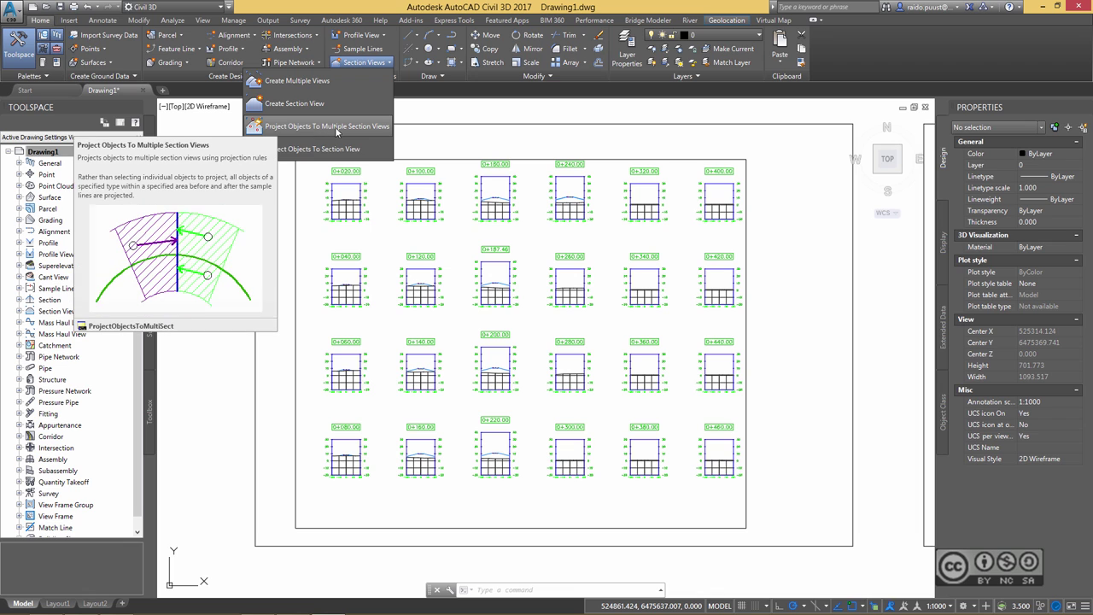
pyautogui.click(372, 130)
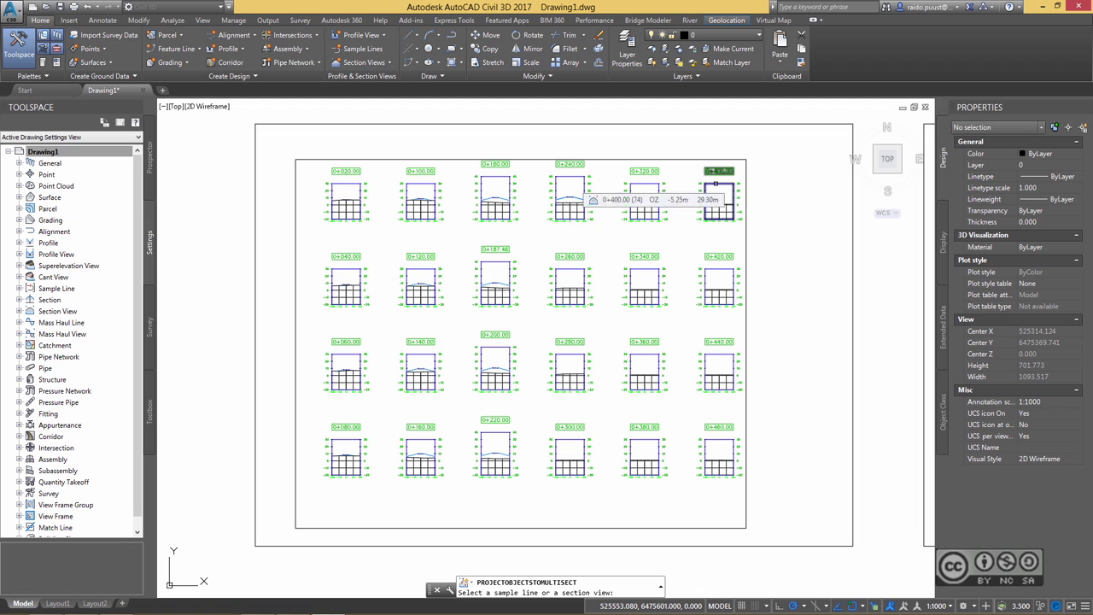
pyautogui.click(720, 183)
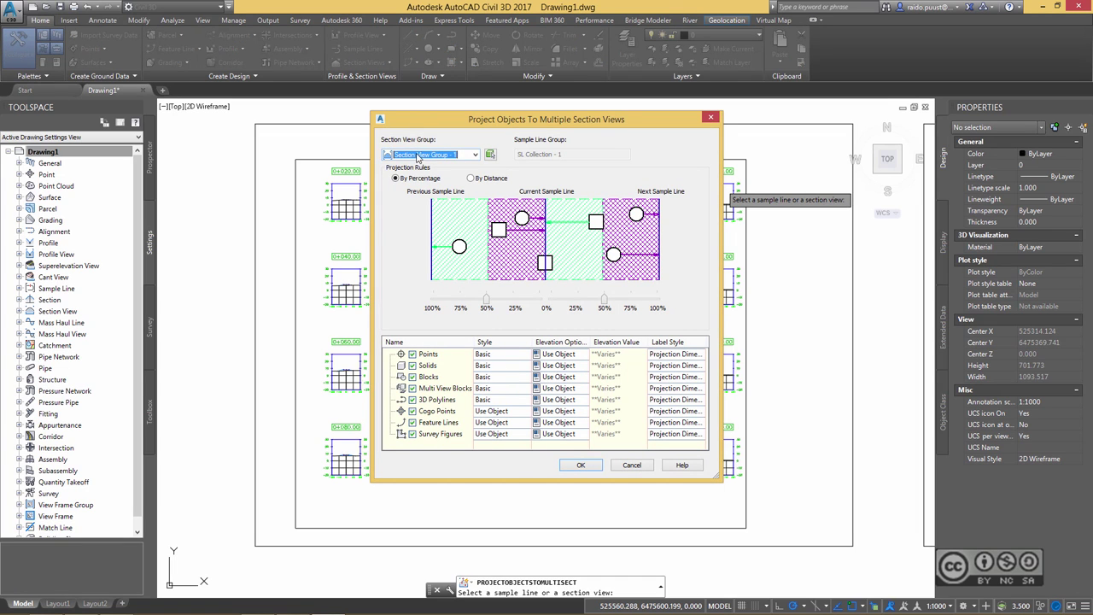
pyautogui.click(414, 354)
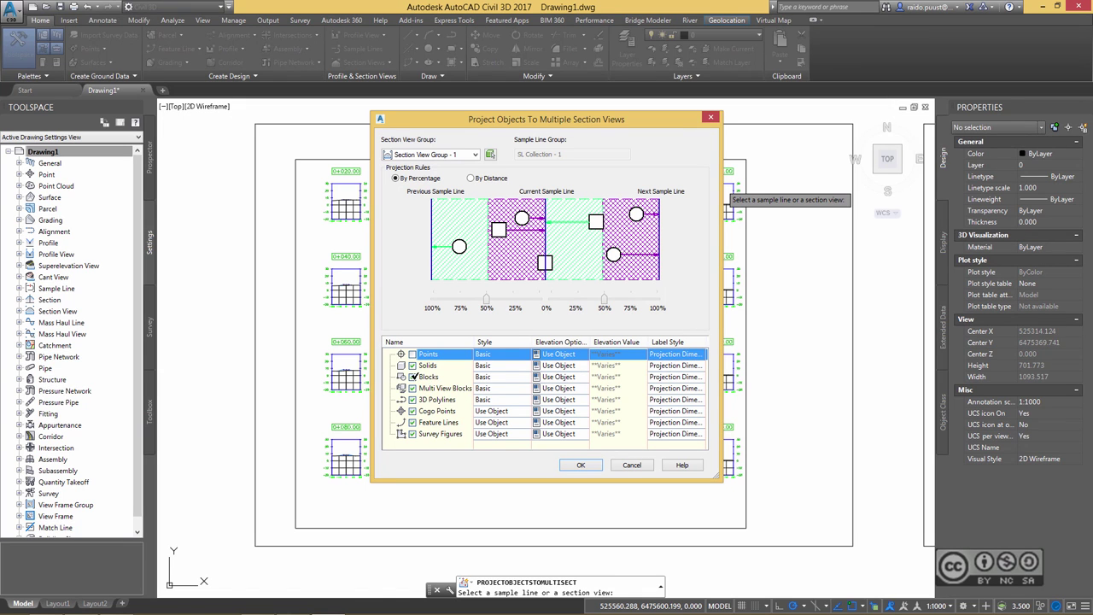
pyautogui.click(413, 377)
pyautogui.click(413, 387)
pyautogui.click(413, 400)
pyautogui.click(414, 411)
pyautogui.click(413, 422)
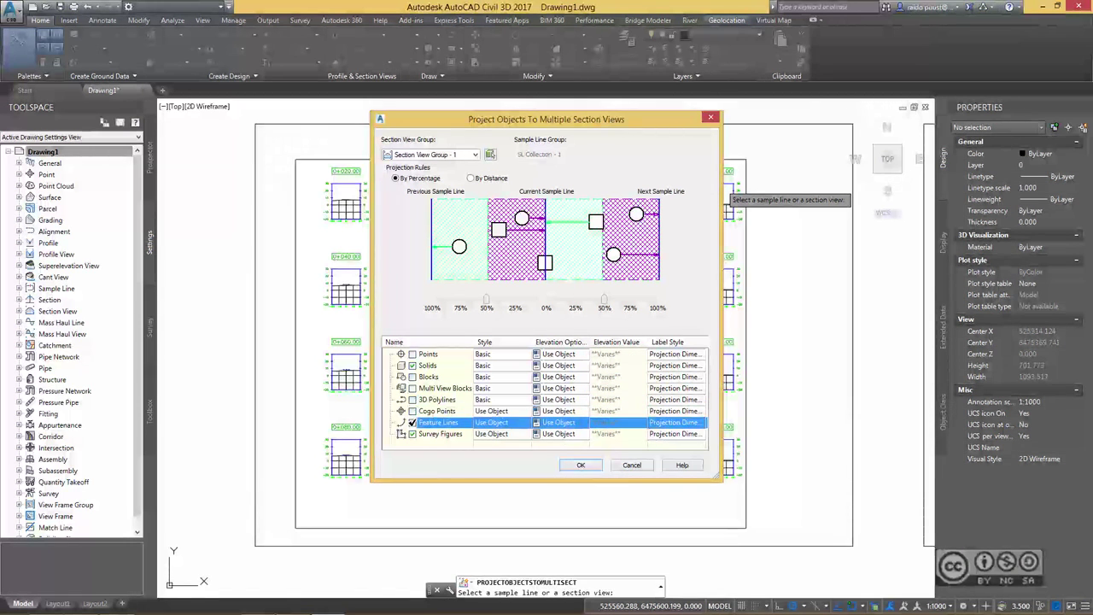
pyautogui.click(414, 433)
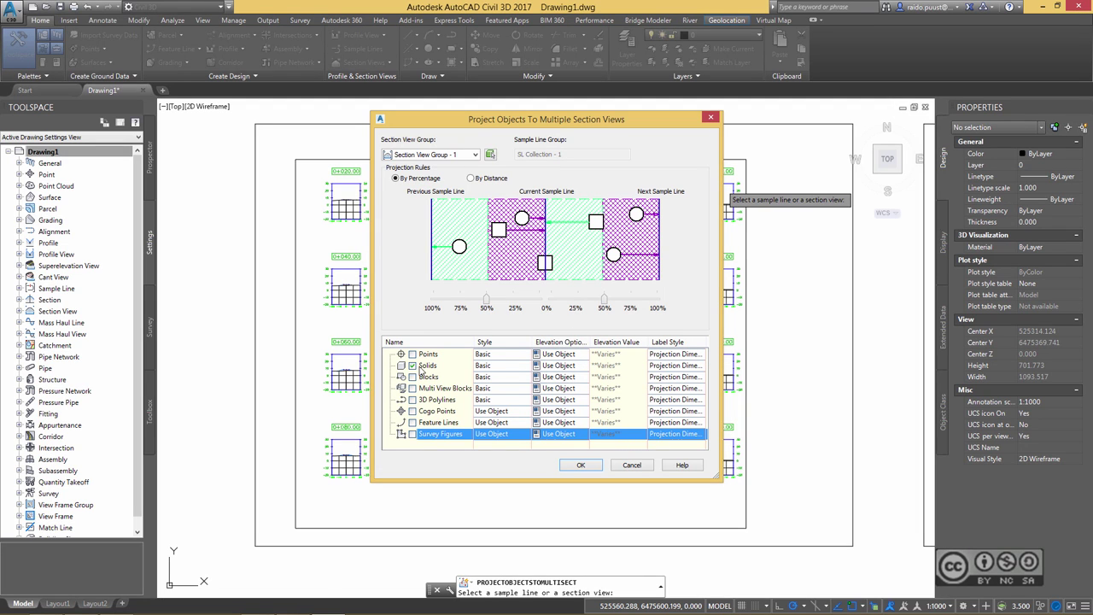
pyautogui.click(581, 465)
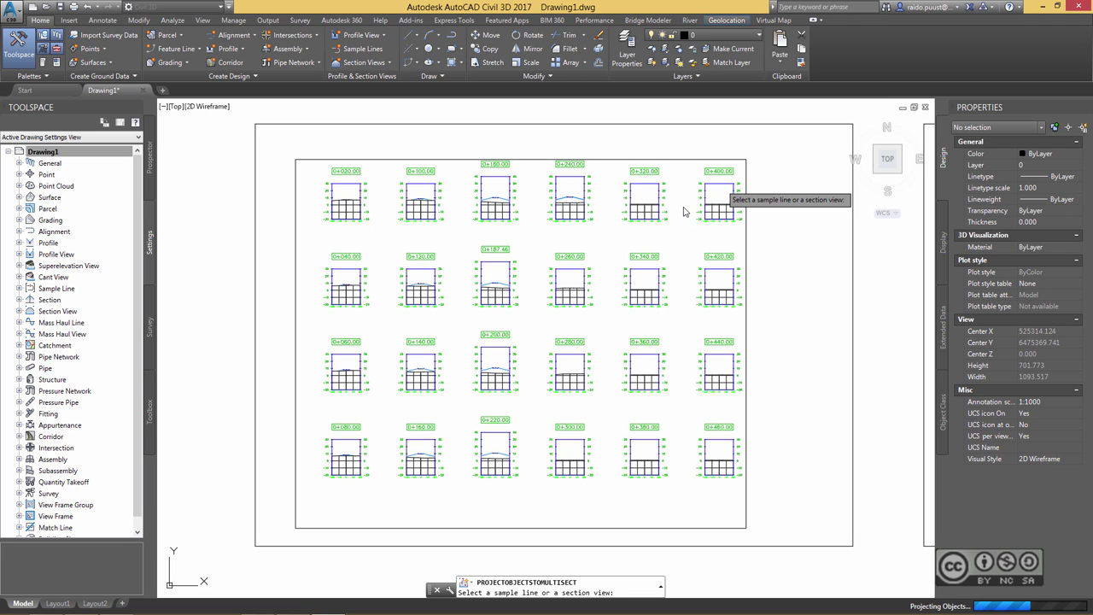
# Step: Select the projection labels above the station 0+320 section view together with all similar labels, and delete them
pyautogui.click(648, 180)
pyautogui.moveTo(648, 181); pyautogui.dragTo(636, 271, button='middle')
pyautogui.scroll(1, 636, 270)
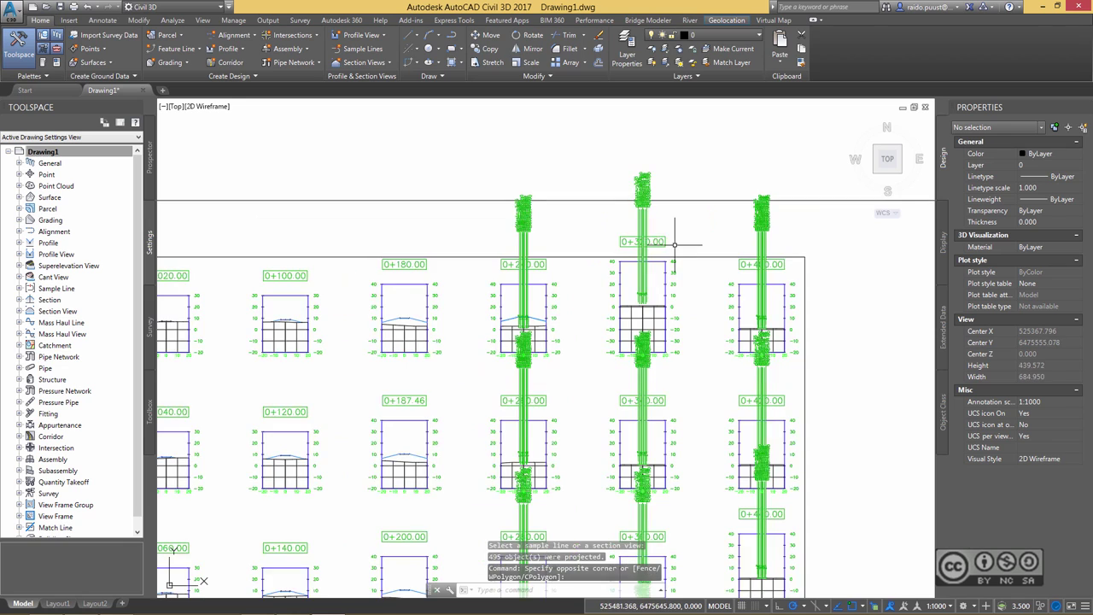
pyautogui.scroll(1, 642, 237)
pyautogui.scroll(4, 666, 261)
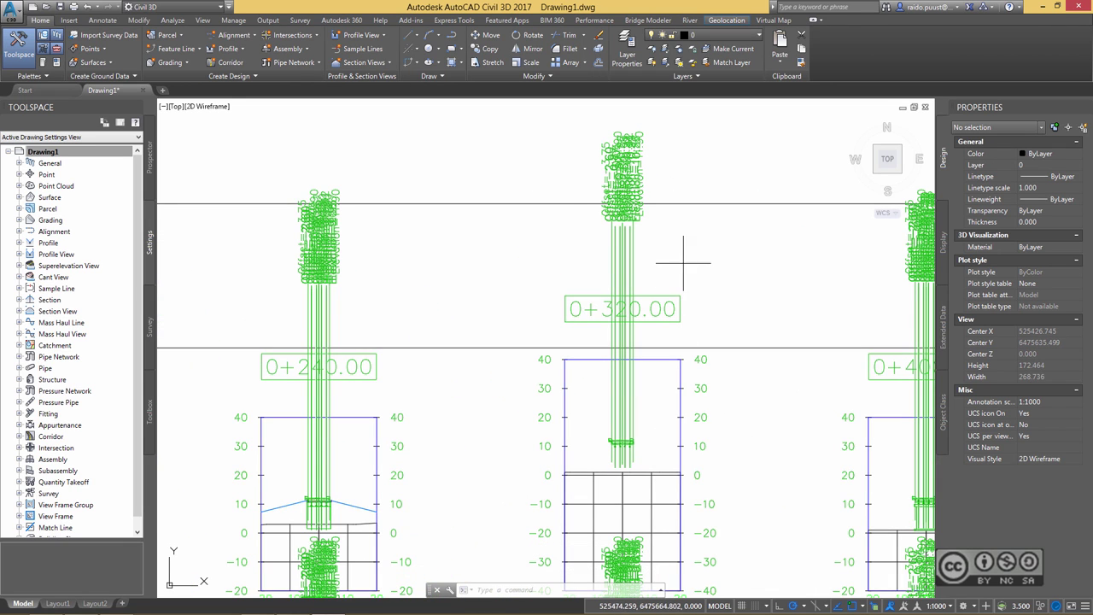
pyautogui.click(683, 227)
pyautogui.click(559, 262)
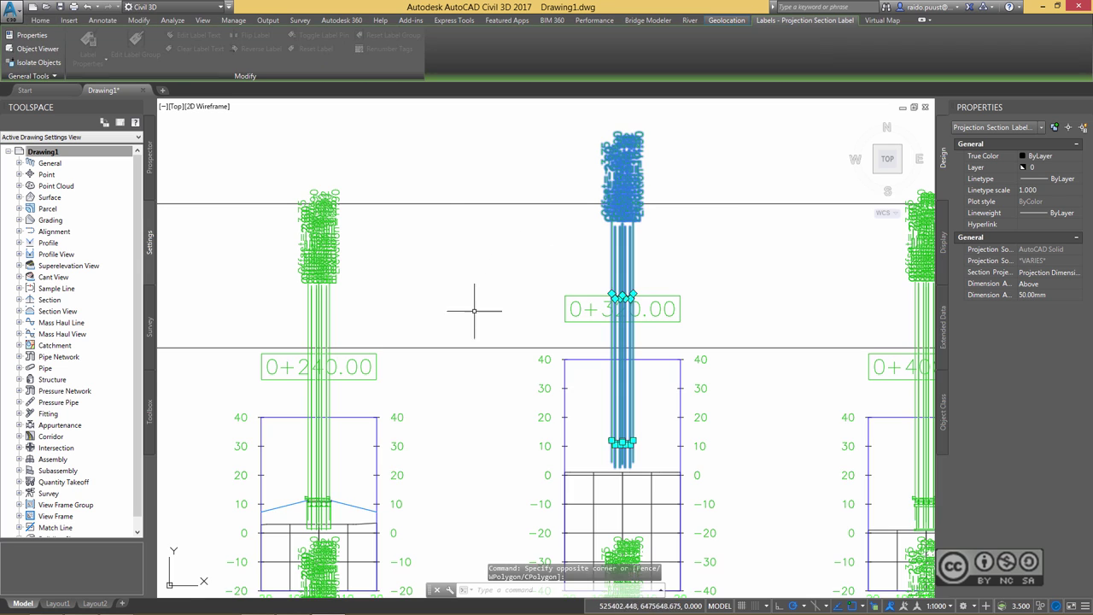
pyautogui.moveTo(475, 305); pyautogui.dragTo(605, 315, button='middle')
pyautogui.rightClick(567, 145)
pyautogui.click(628, 302)
pyautogui.press('Delete')
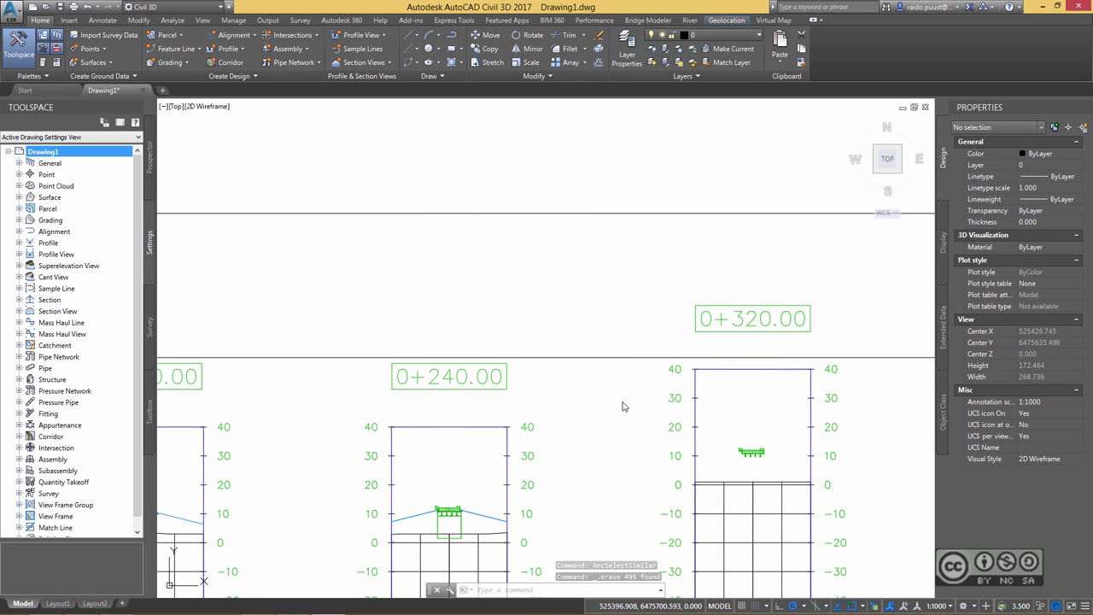
# Step: Examine the projected bridge solids across the section views, closely inspecting the deck, girders and pier at station 0+400
pyautogui.click(521, 309)
pyautogui.moveTo(522, 441); pyautogui.dragTo(643, 280, button='middle')
pyautogui.scroll(-3, 556, 353)
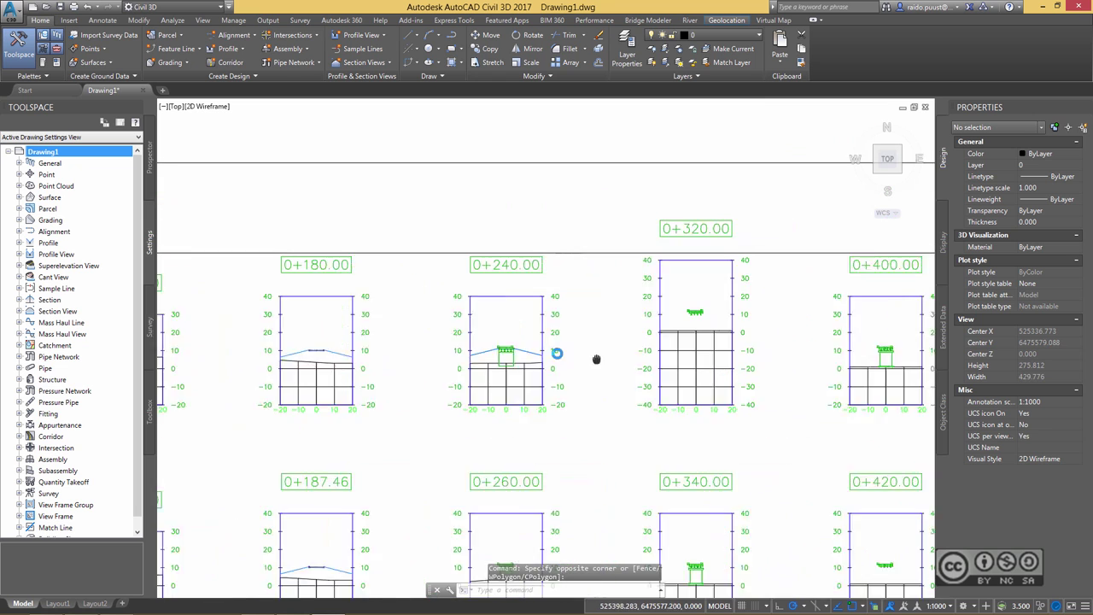
pyautogui.moveTo(566, 451); pyautogui.dragTo(709, 298, button='middle')
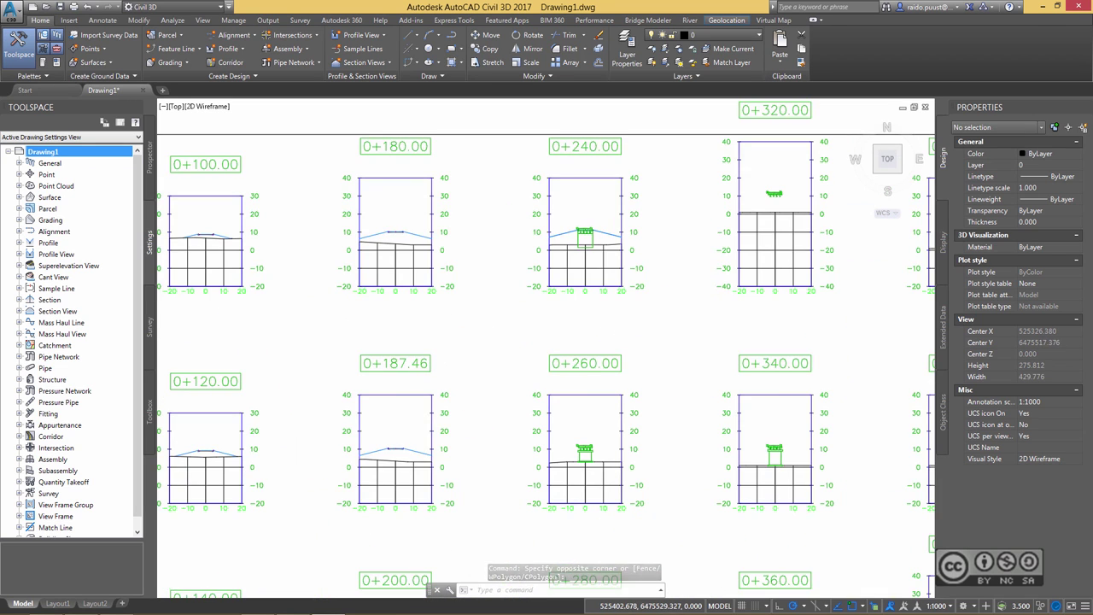
pyautogui.scroll(-4, 751, 358)
pyautogui.scroll(10, 688, 317)
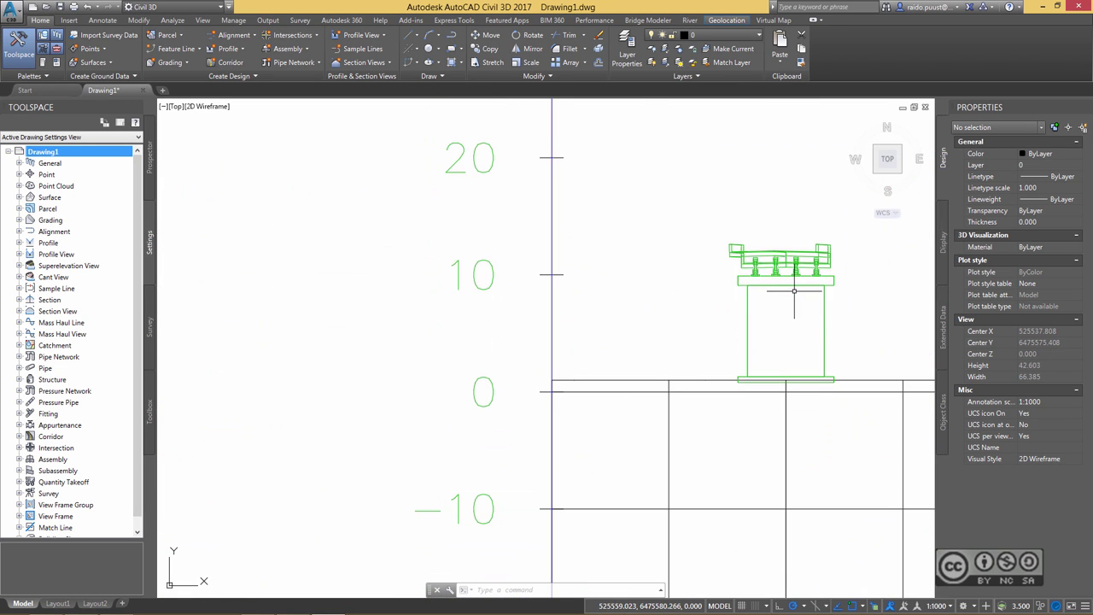
pyautogui.moveTo(748, 264)
pyautogui.mouseDown(button='middle')
pyautogui.moveTo(709, 294)
pyautogui.moveTo(595, 337)
pyautogui.mouseUp(button='middle')
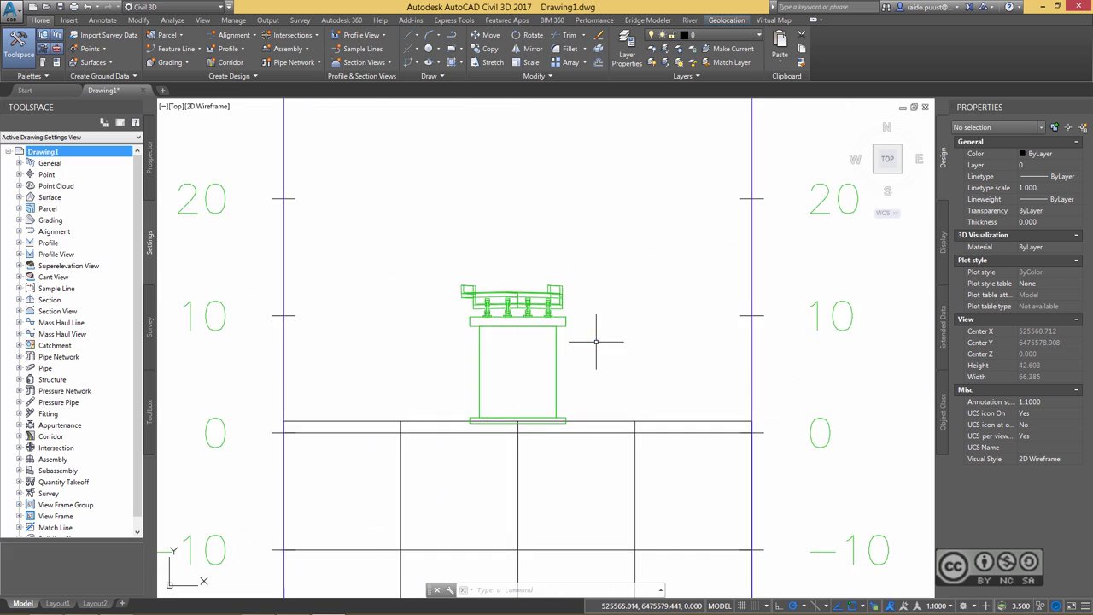
pyautogui.scroll(-3, 536, 396)
pyautogui.scroll(1, 516, 405)
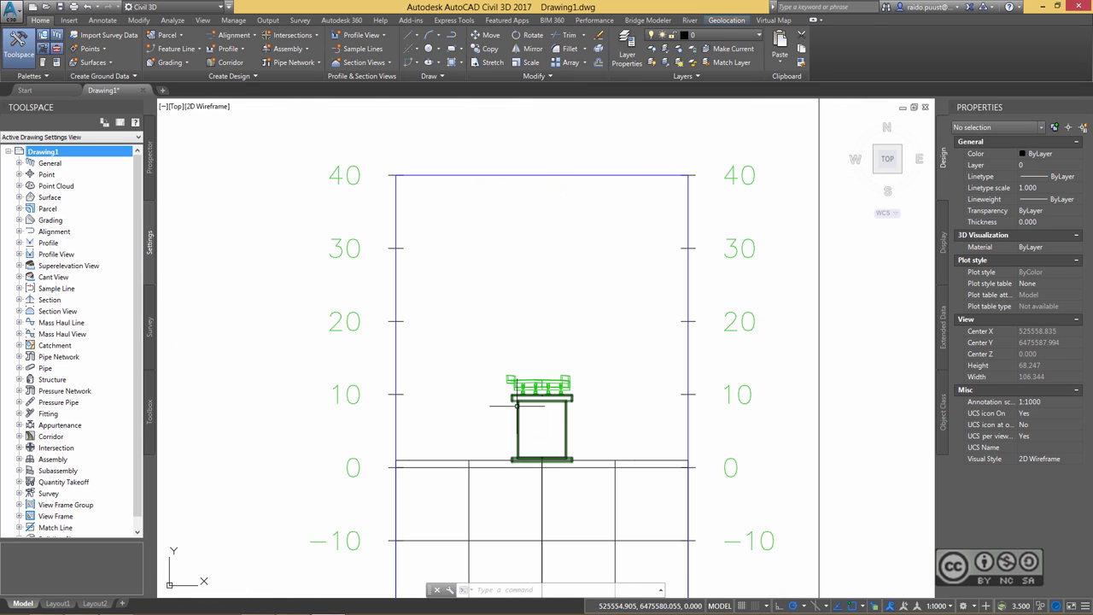
pyautogui.scroll(6, 516, 394)
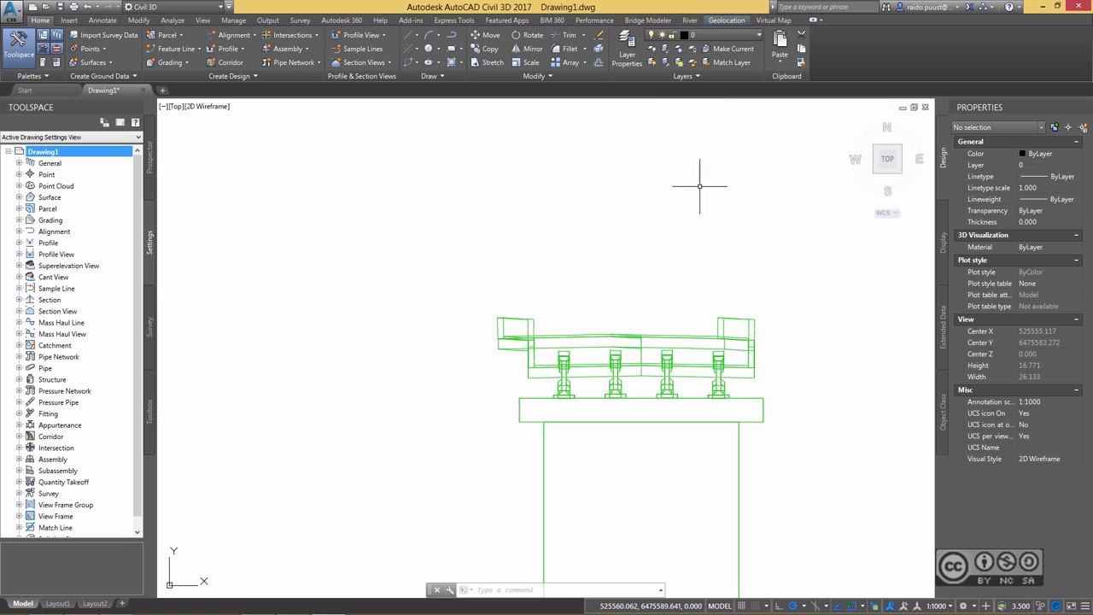
pyautogui.scroll(-2, 683, 183)
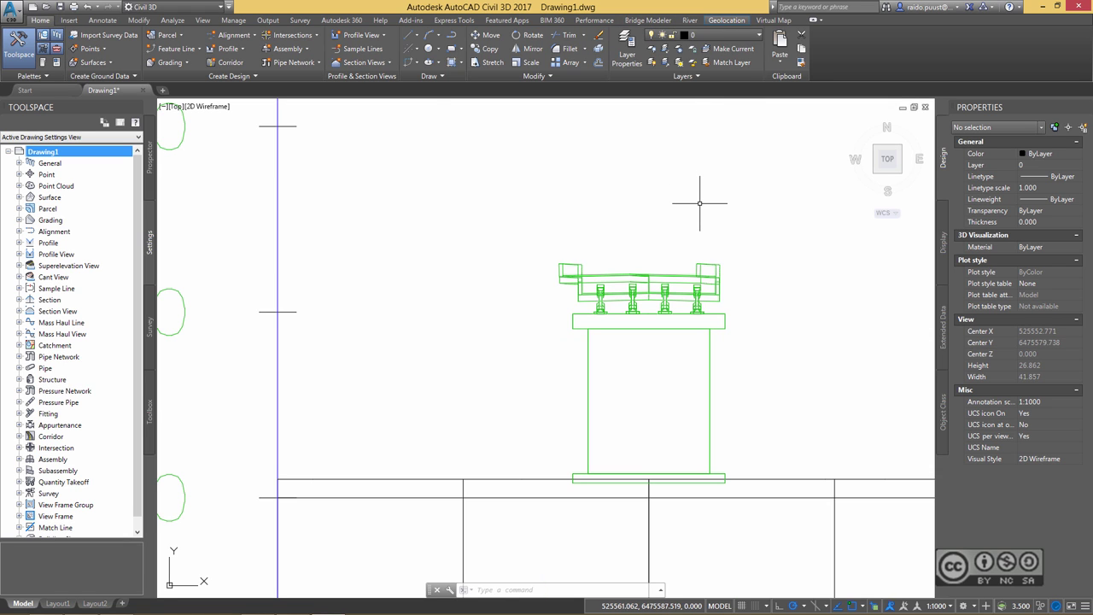
pyautogui.scroll(-2, 699, 203)
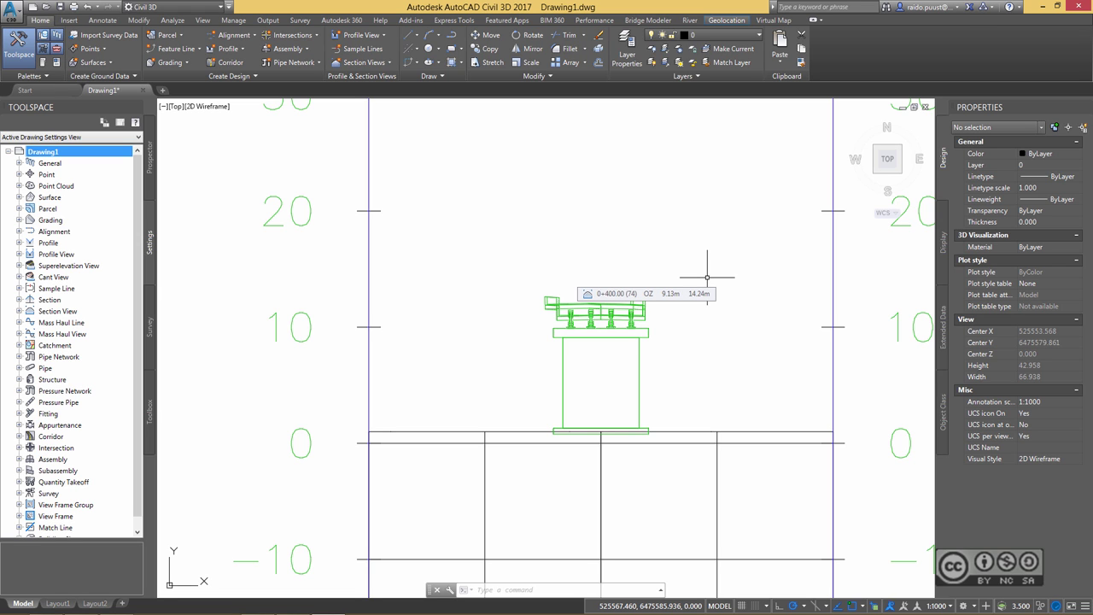
pyautogui.scroll(-10, 707, 277)
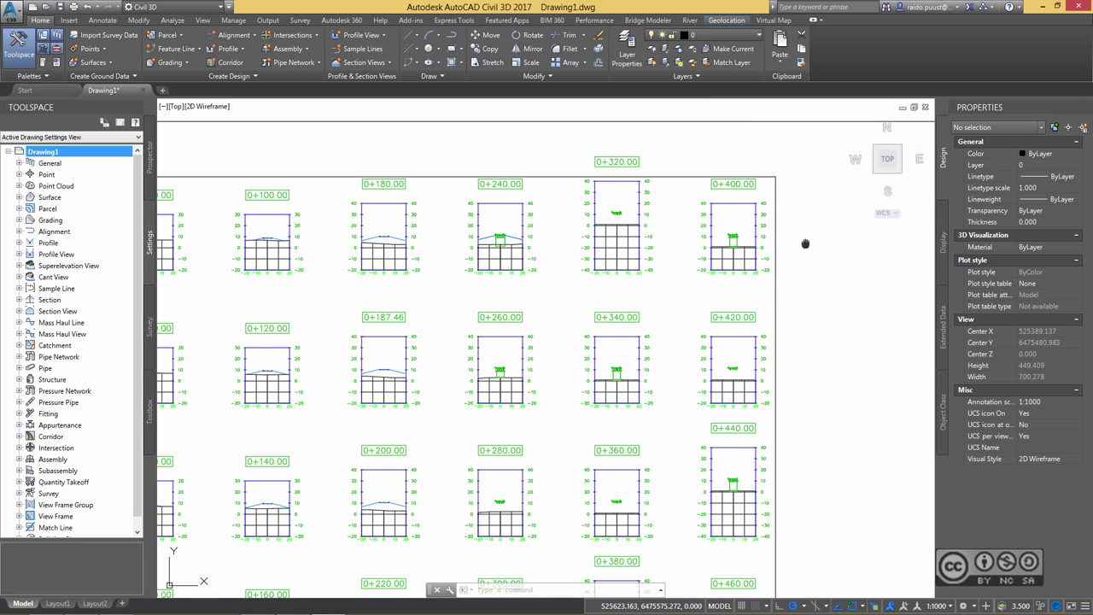
pyautogui.moveTo(805, 244); pyautogui.dragTo(791, 246, button='middle')
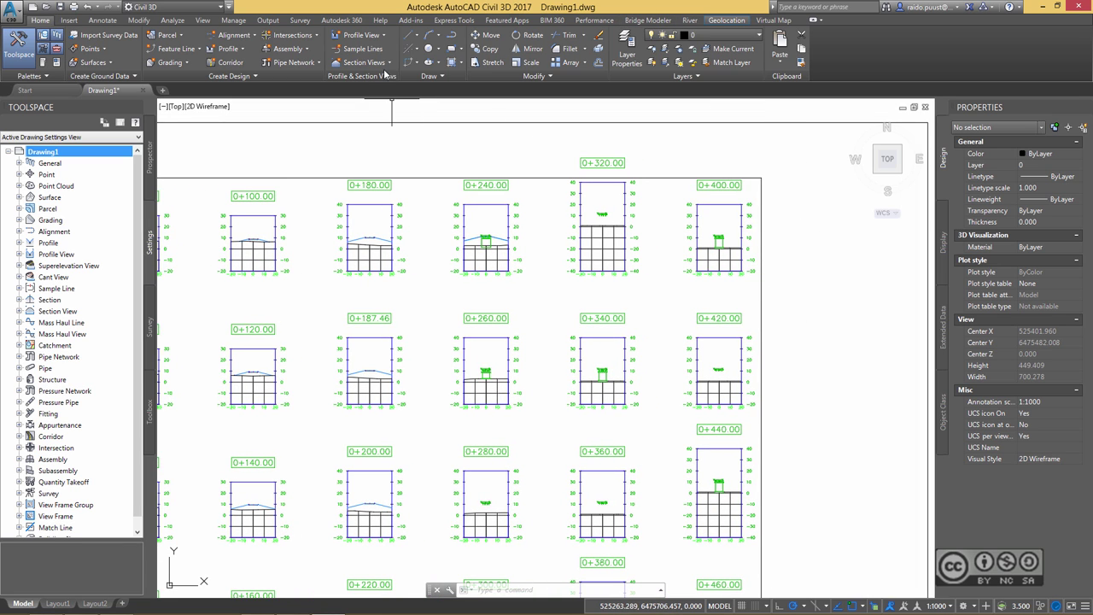
pyautogui.click(756, 36)
pyautogui.scroll(1, 759, 53)
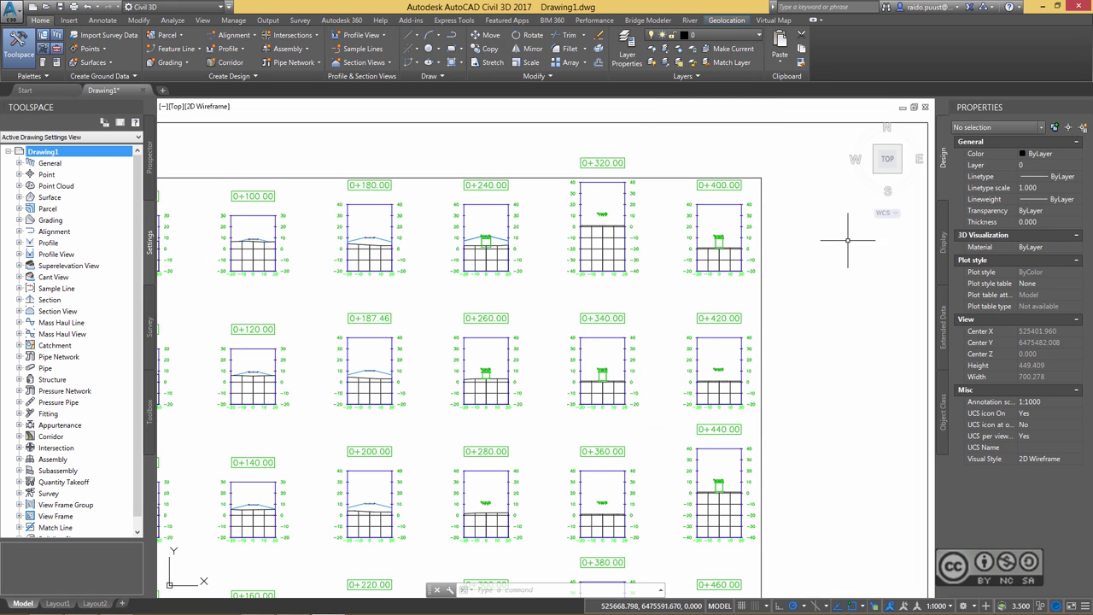
pyautogui.moveTo(798, 251); pyautogui.dragTo(816, 256, button='middle')
pyautogui.click(364, 62)
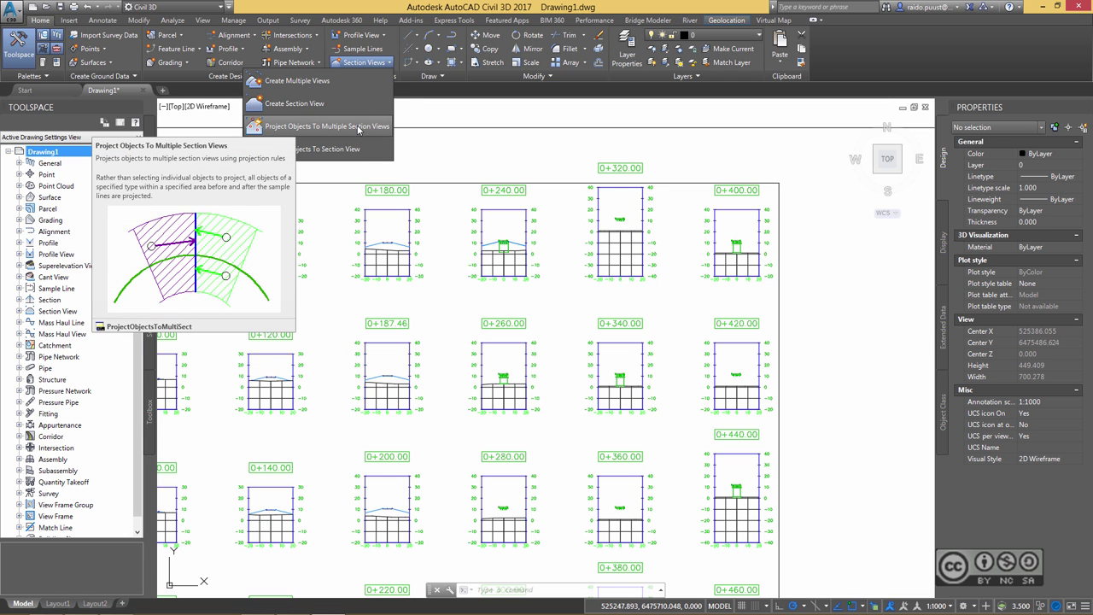
# Step: Review the overall drawing, examining the three section view sheets and the terrain surface plan with the corridor and sample lines
pyautogui.scroll(-4, 524, 293)
pyautogui.scroll(-2, 525, 286)
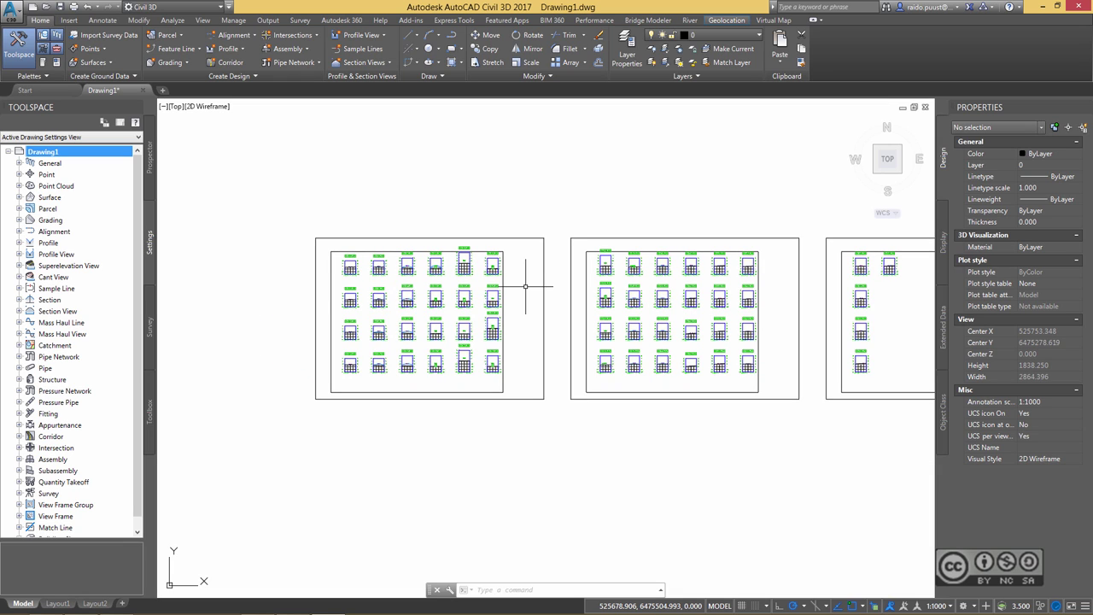
pyautogui.scroll(-3, 527, 418)
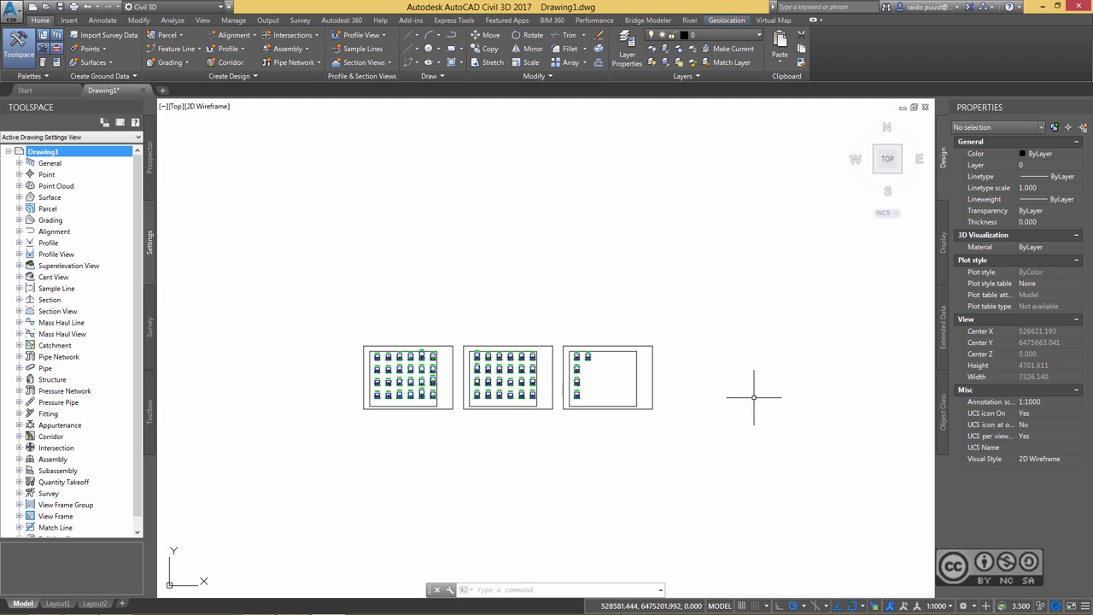
pyautogui.moveTo(756, 390)
pyautogui.mouseDown(button='middle')
pyautogui.moveTo(642, 173)
pyautogui.moveTo(647, 191)
pyautogui.moveTo(628, 208)
pyautogui.mouseUp(button='middle')
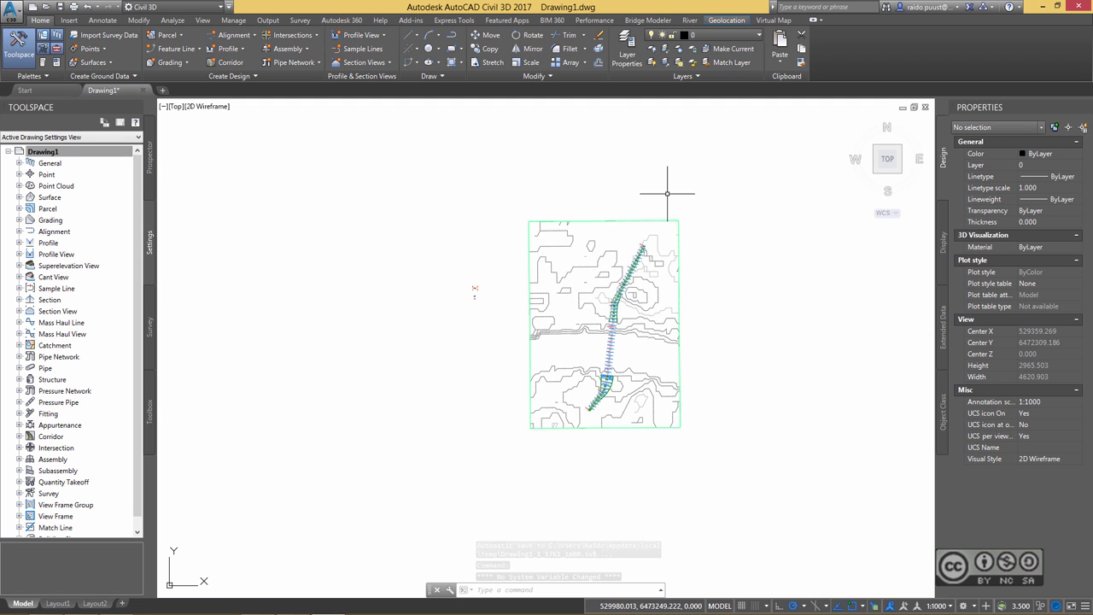
pyautogui.moveTo(654, 352)
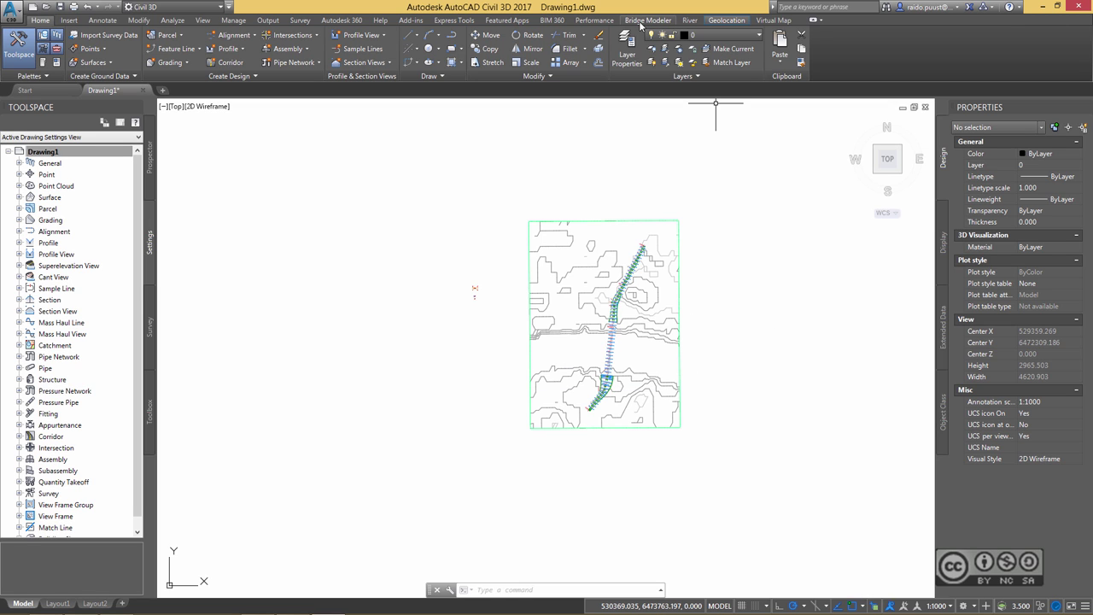
pyautogui.moveTo(622, 196); pyautogui.dragTo(782, 231, button='middle')
pyautogui.scroll(-4, 658, 220)
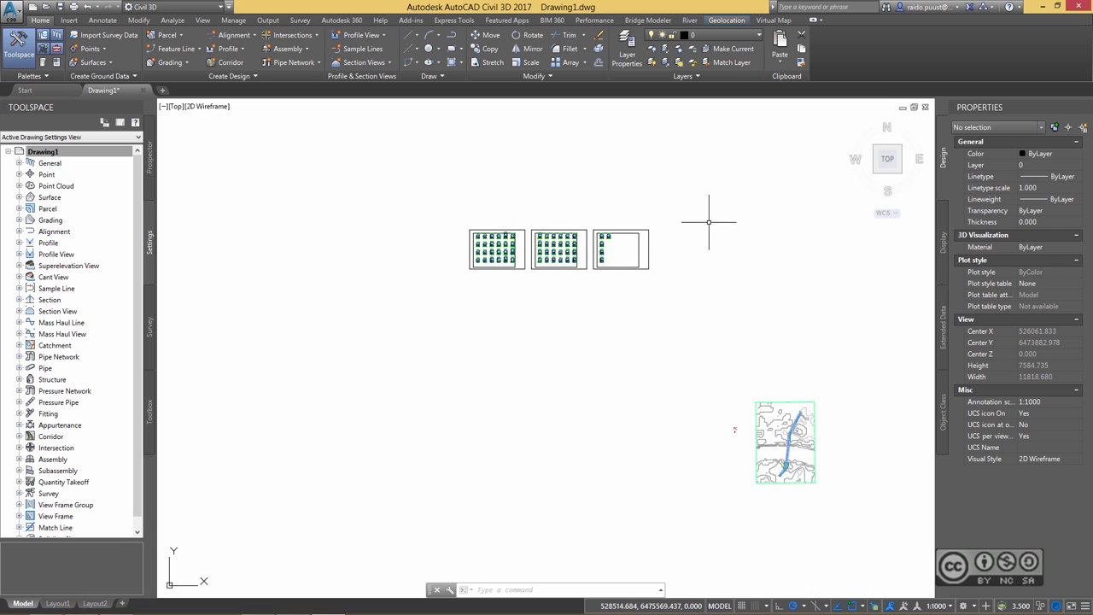